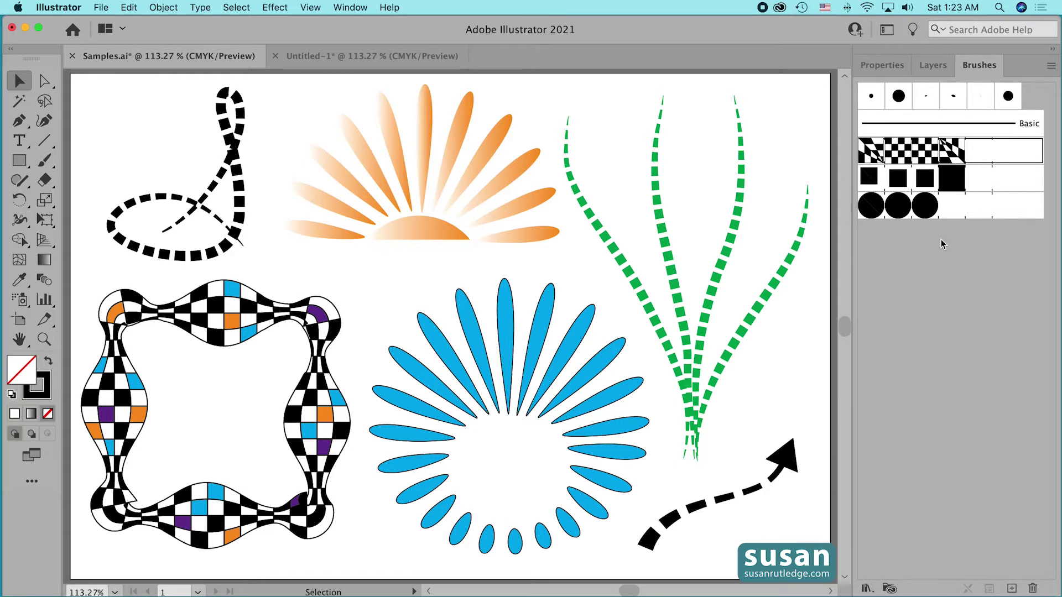
Step: In the Untitled-1 document, paint a long S-shaped curve across the upper half of the artboard with the Paintbrush tool
{"action": "left_click", "coordinate": [336, 58]}
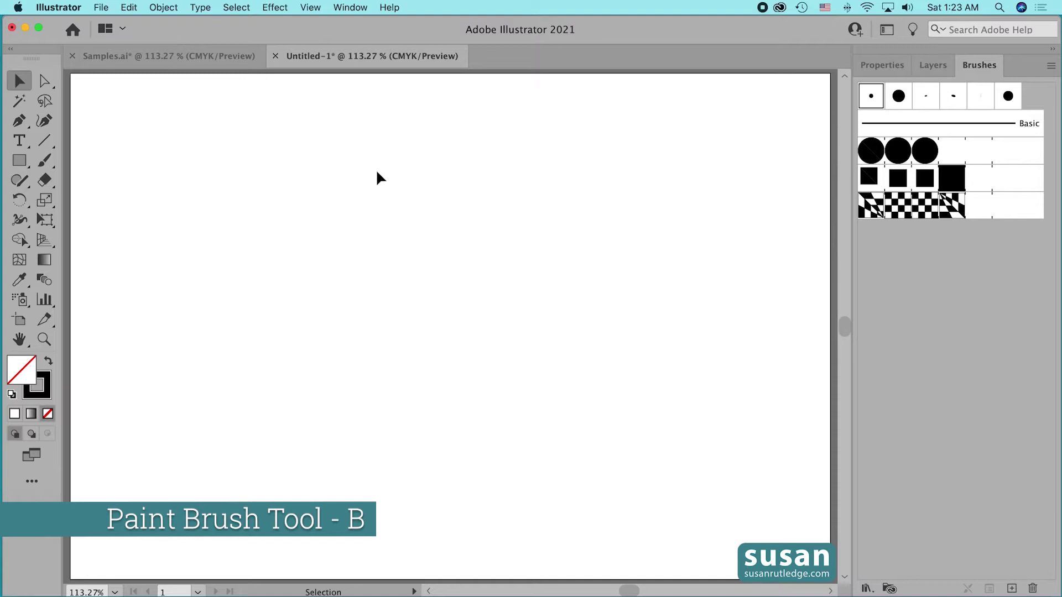
{"action": "key", "text": "b"}
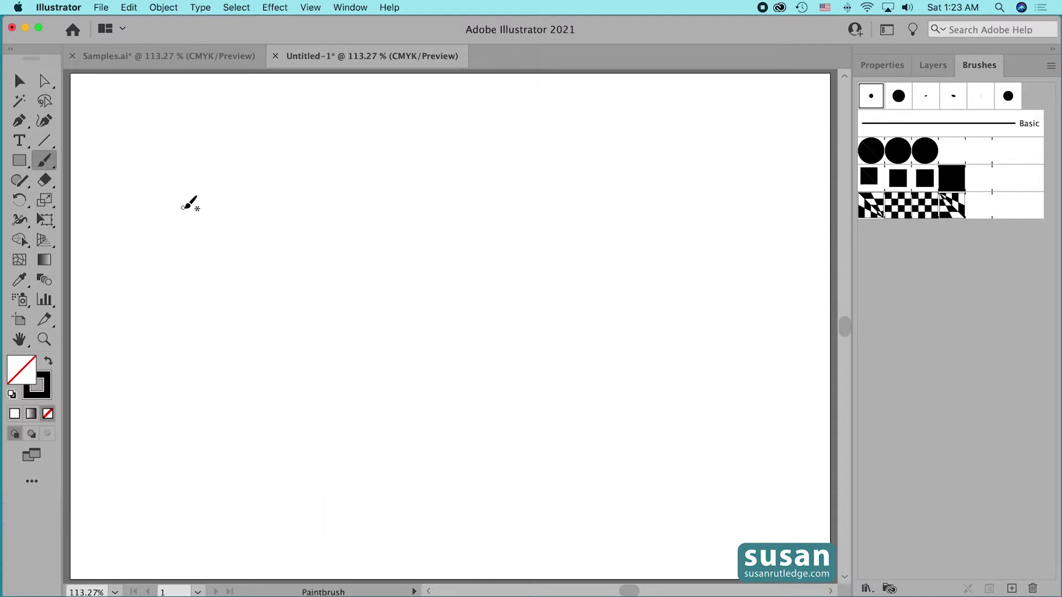
{"action": "mouse_move", "coordinate": [102, 262]}
{"action": "left_mouse_down"}
{"action": "mouse_move", "coordinate": [165, 205]}
{"action": "mouse_move", "coordinate": [240, 187]}
{"action": "mouse_move", "coordinate": [570, 309]}
{"action": "mouse_move", "coordinate": [708, 287]}
{"action": "mouse_move", "coordinate": [765, 209]}
{"action": "left_mouse_up"}
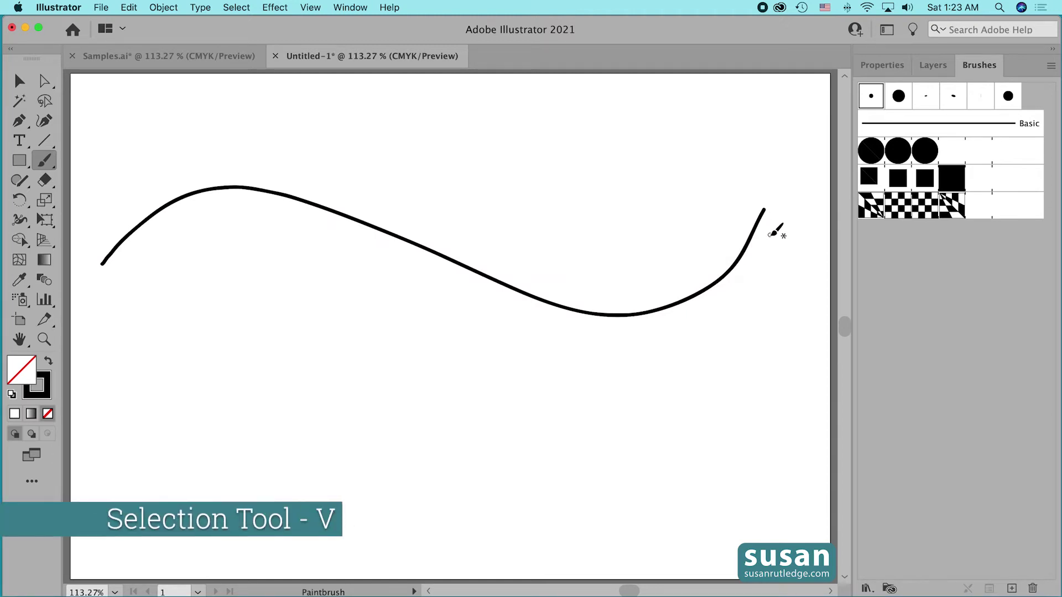
Step: Select the painted curve and apply the pattern brush made of black squares to it
{"action": "key", "text": "v"}
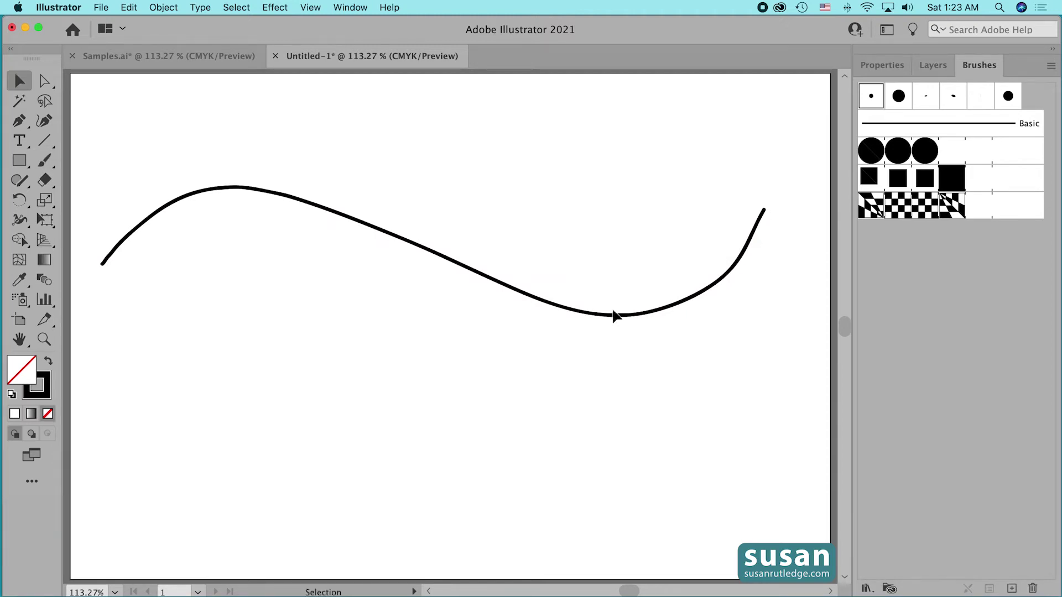
{"action": "left_click", "coordinate": [507, 289]}
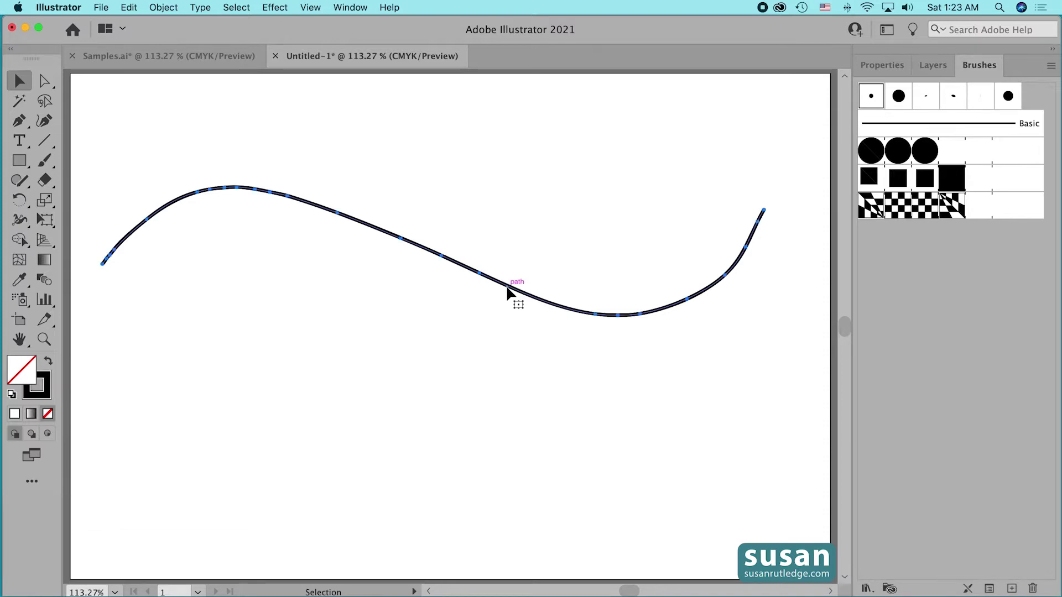
{"action": "left_click", "coordinate": [899, 184]}
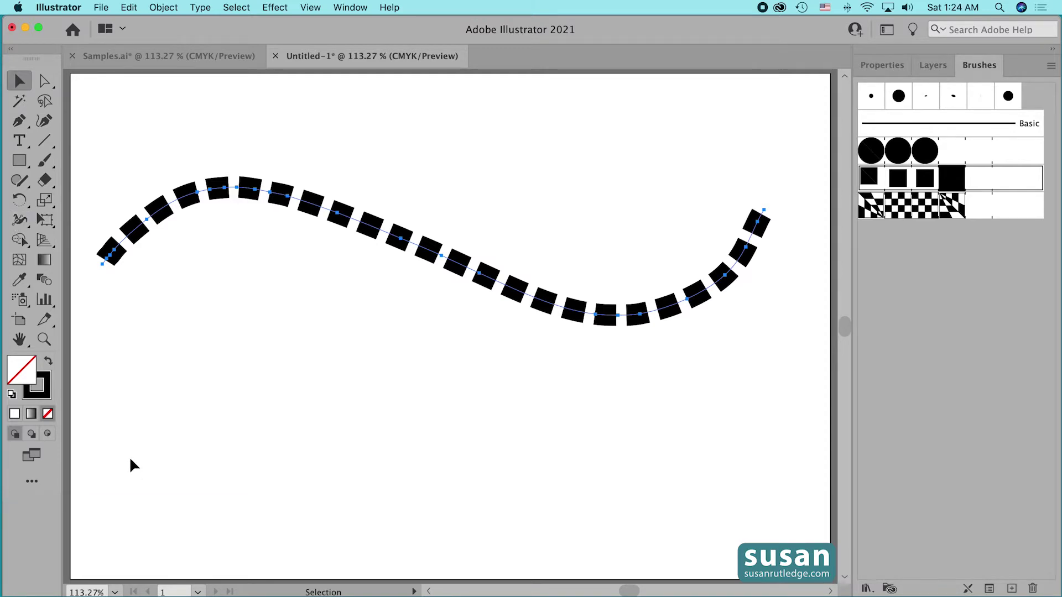
Step: Check in the toolbar's All Tools options whether the Advanced or Basic toolbar is active
{"action": "left_click", "coordinate": [32, 484]}
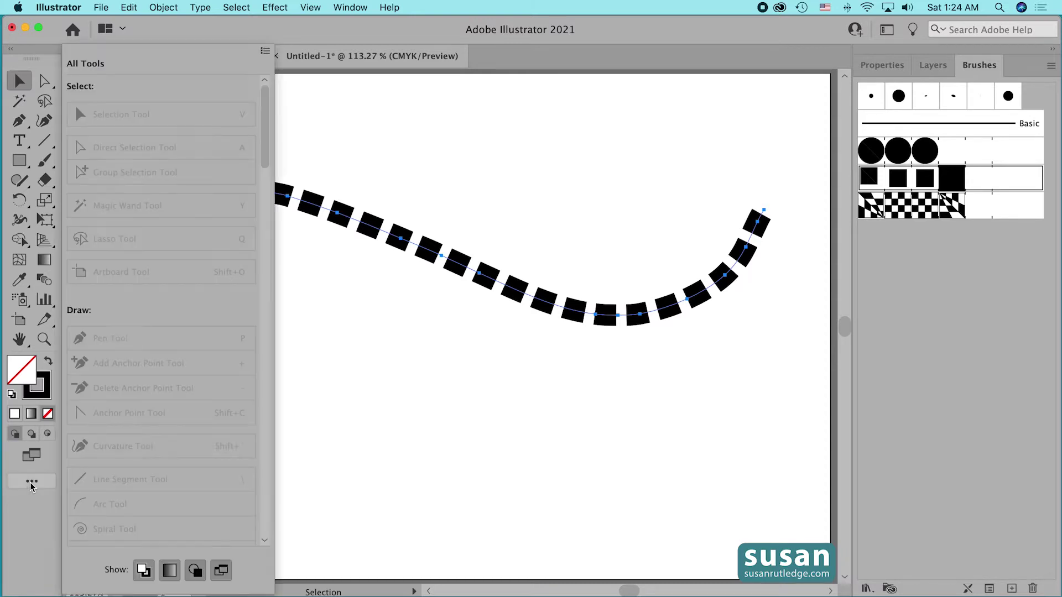
{"action": "left_click", "coordinate": [265, 51]}
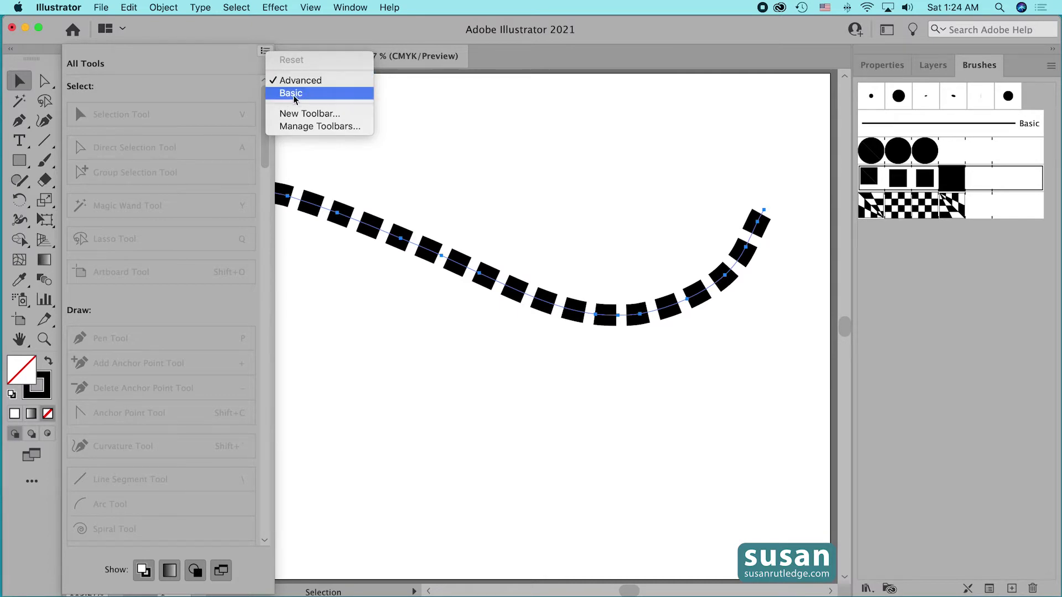
{"action": "left_click", "coordinate": [385, 105]}
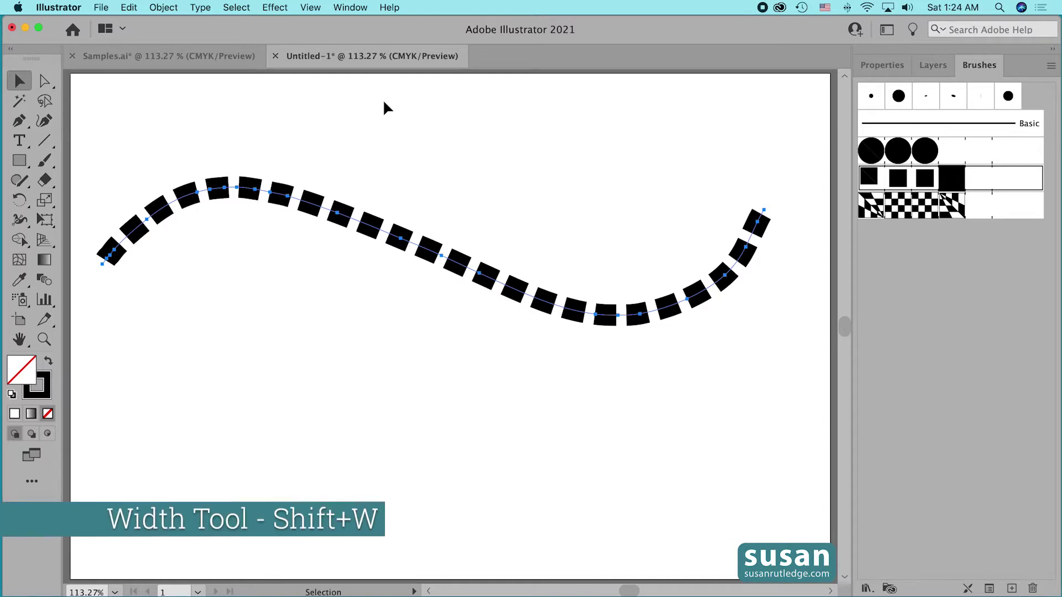
Step: Taper the left end of the curve to zero width with the Width tool
{"action": "key", "text": "shift+w"}
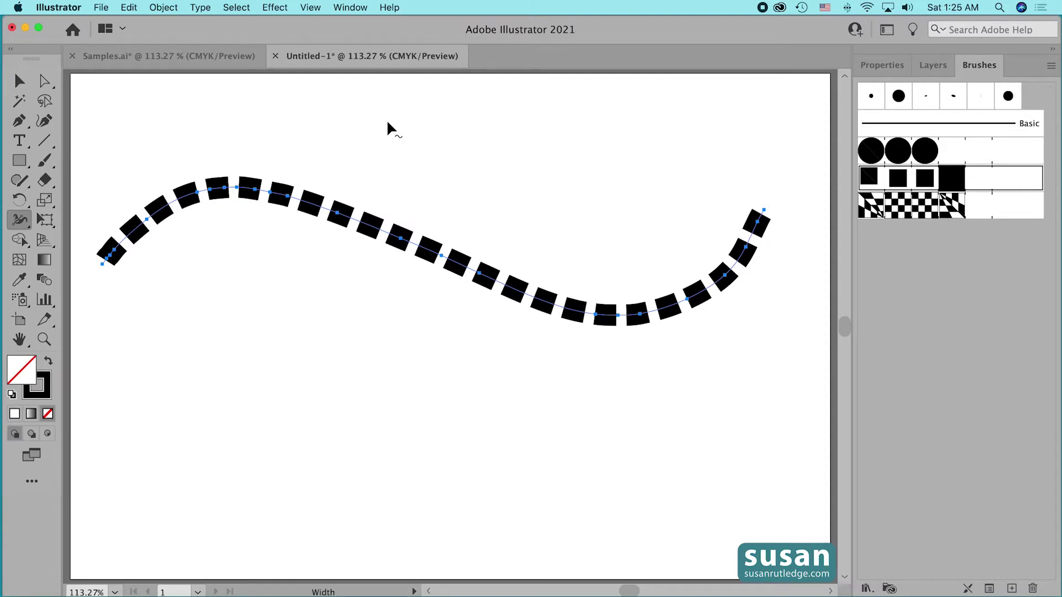
{"action": "mouse_move", "coordinate": [102, 264]}
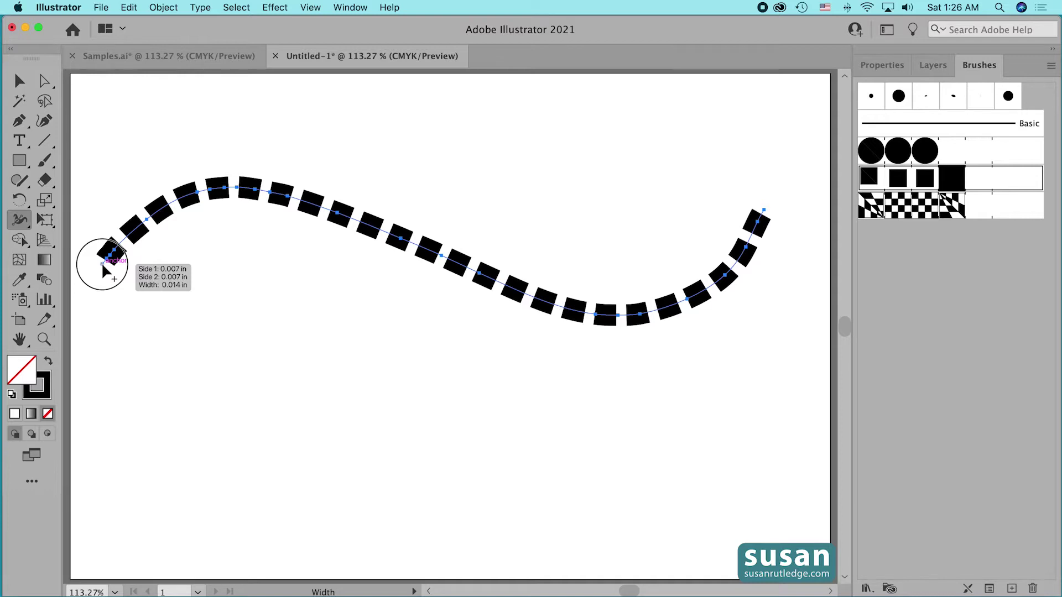
{"action": "left_click_drag", "start_coordinate": [102, 264], "coordinate": [101, 263]}
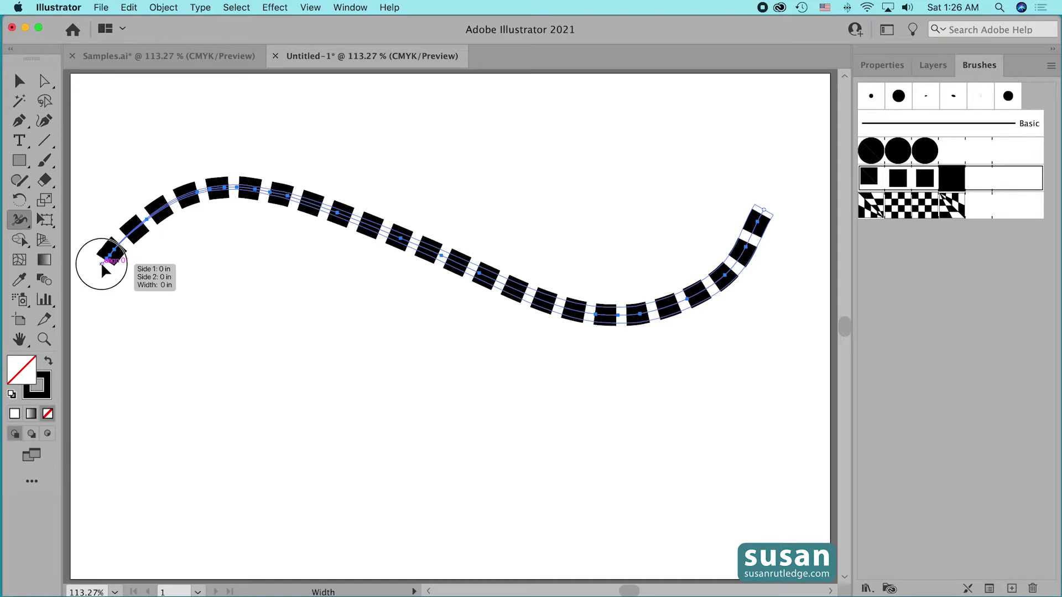
{"action": "left_click_drag", "start_coordinate": [101, 263], "coordinate": [101, 262]}
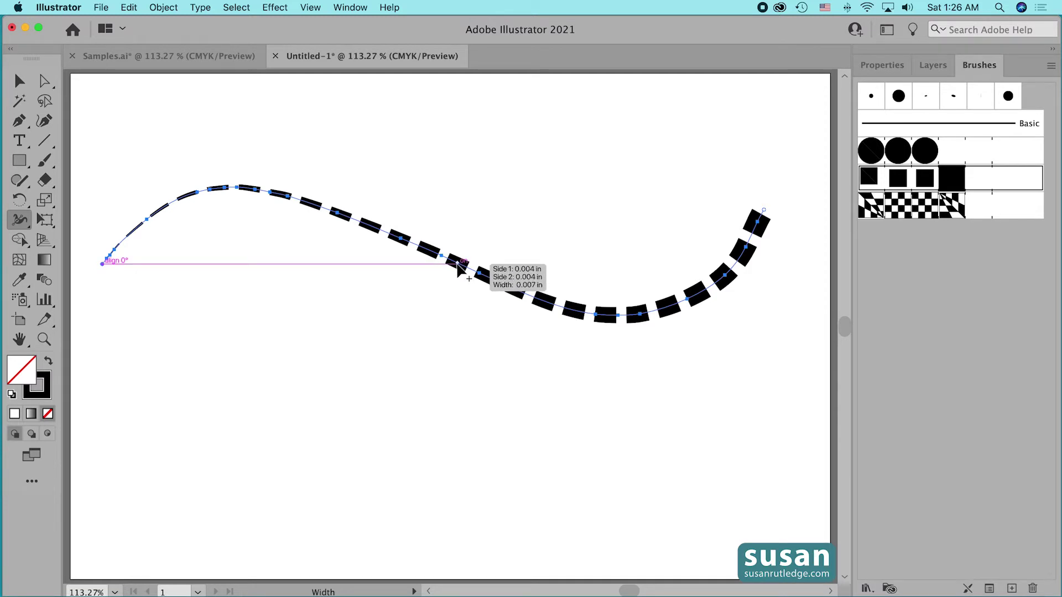
Step: Add a width point near the middle of the curve and taper its right end to zero width
{"action": "left_click_drag", "start_coordinate": [459, 264], "coordinate": [458, 263]}
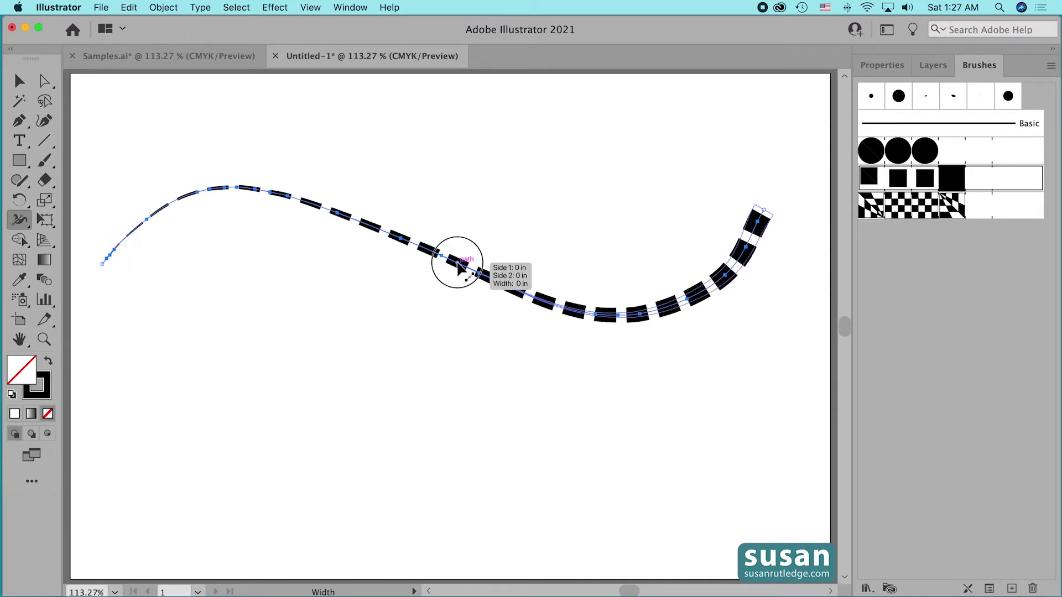
{"action": "left_click_drag", "start_coordinate": [457, 262], "coordinate": [455, 268]}
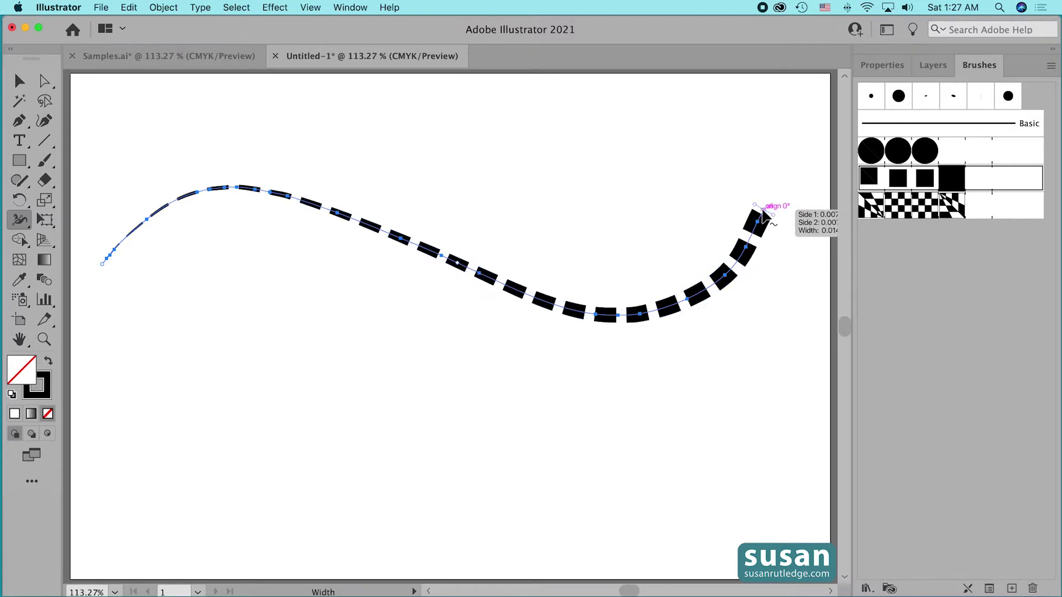
{"action": "mouse_move", "coordinate": [765, 215]}
{"action": "left_mouse_down"}
{"action": "mouse_move", "coordinate": [773, 218]}
{"action": "mouse_move", "coordinate": [764, 212]}
{"action": "left_mouse_up"}
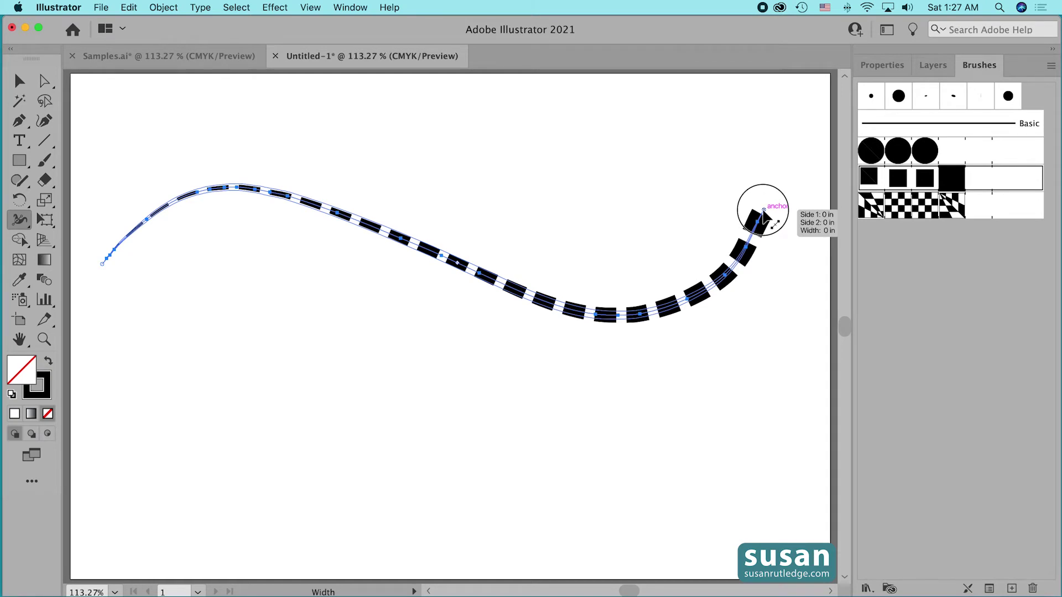
{"action": "left_click_drag", "start_coordinate": [764, 212], "coordinate": [764, 212]}
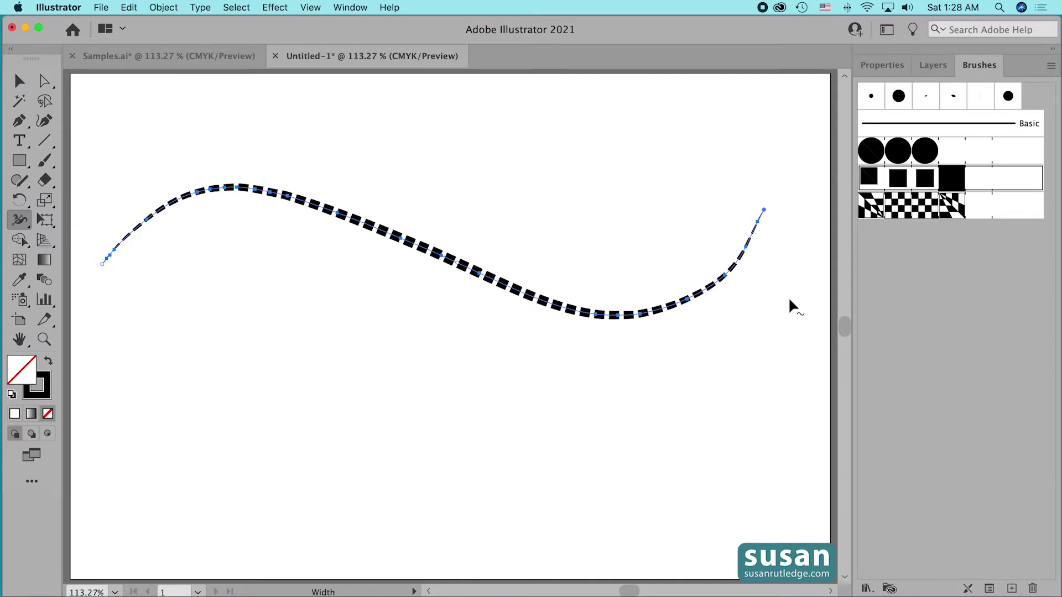
Step: Change the stroke color of the tapered curve to CMYK Green
{"action": "left_click", "coordinate": [885, 67]}
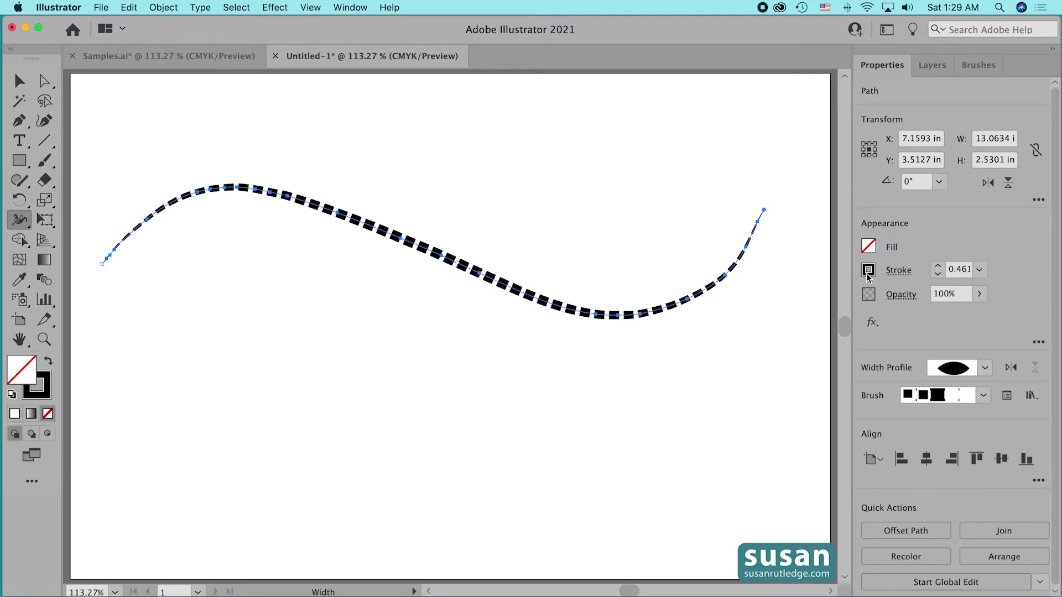
{"action": "left_click", "coordinate": [869, 271]}
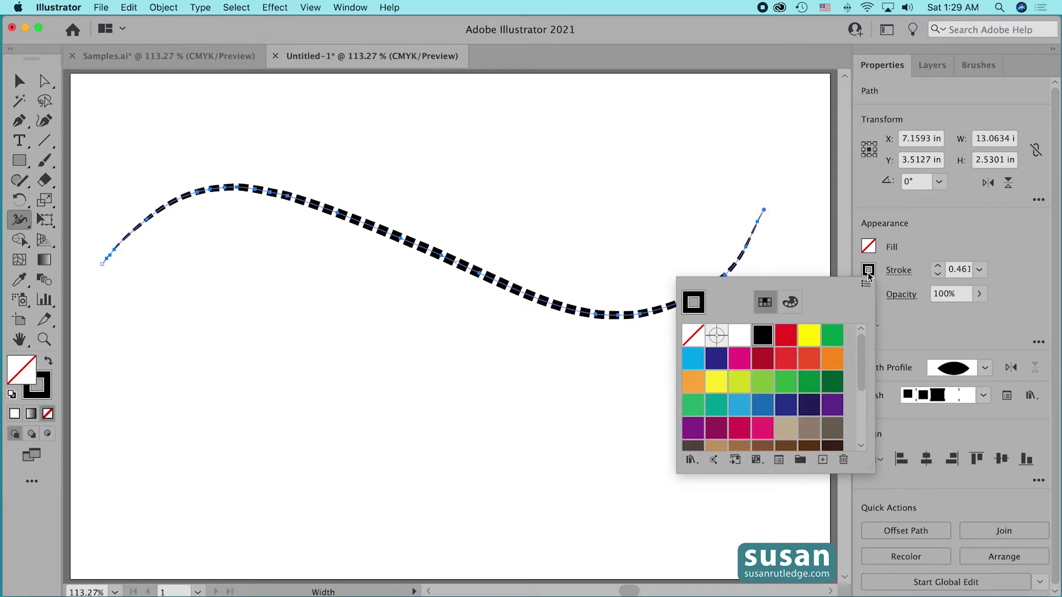
{"action": "left_click", "coordinate": [832, 334]}
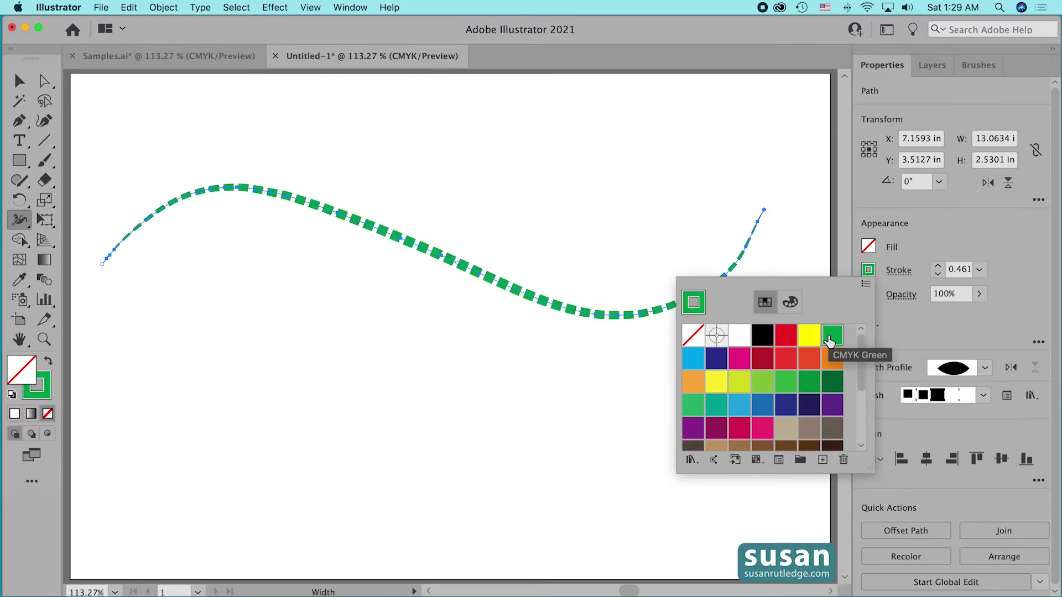
{"action": "left_click", "coordinate": [808, 257]}
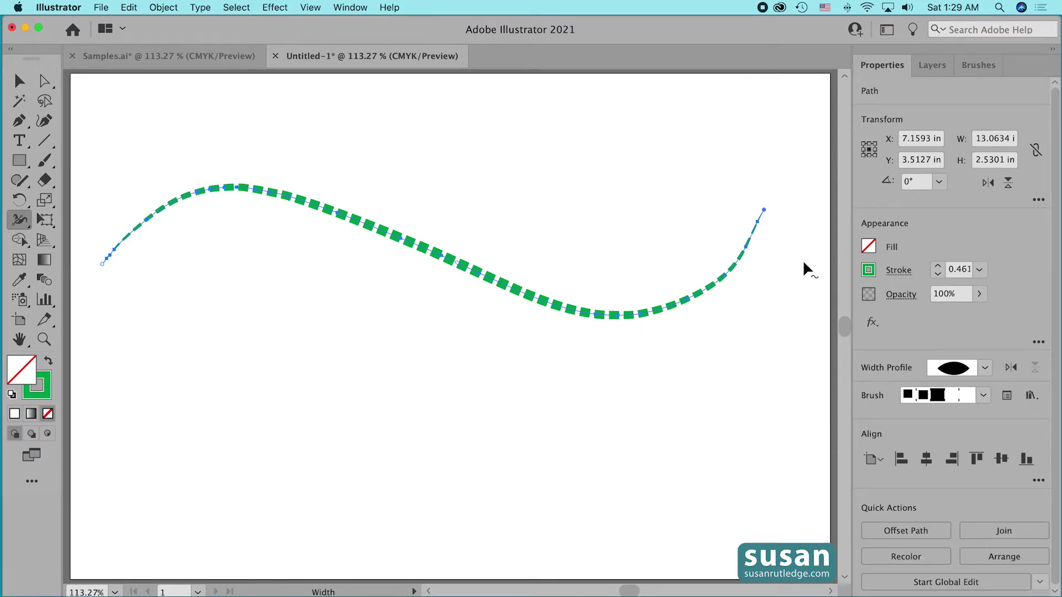
Step: Delete the green curve and paint a fan of seven curved strokes rising from a shared base at the artboard's lower center
{"action": "key", "text": "v"}
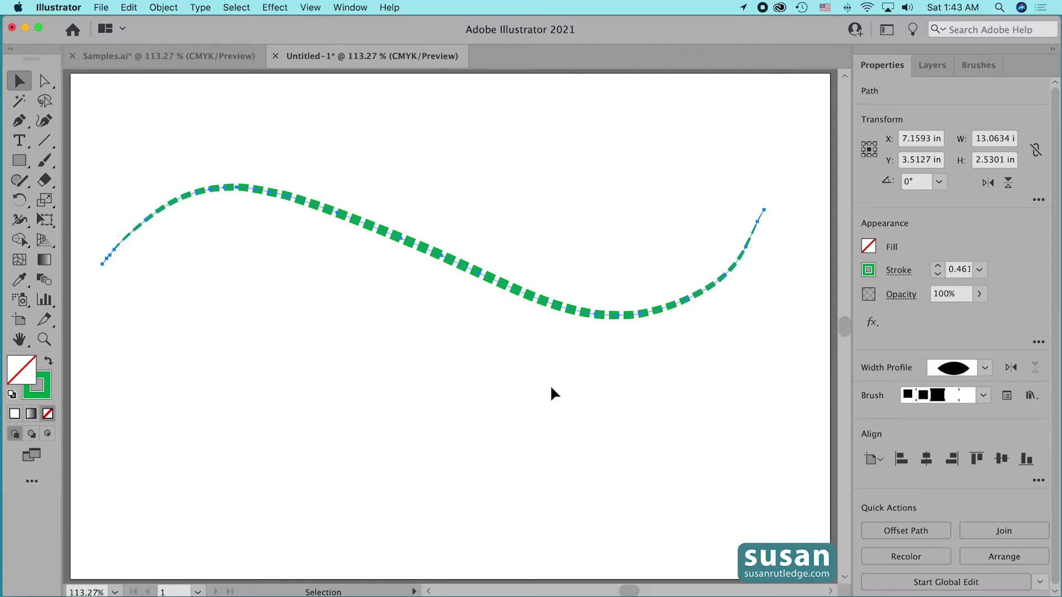
{"action": "key", "text": "Delete"}
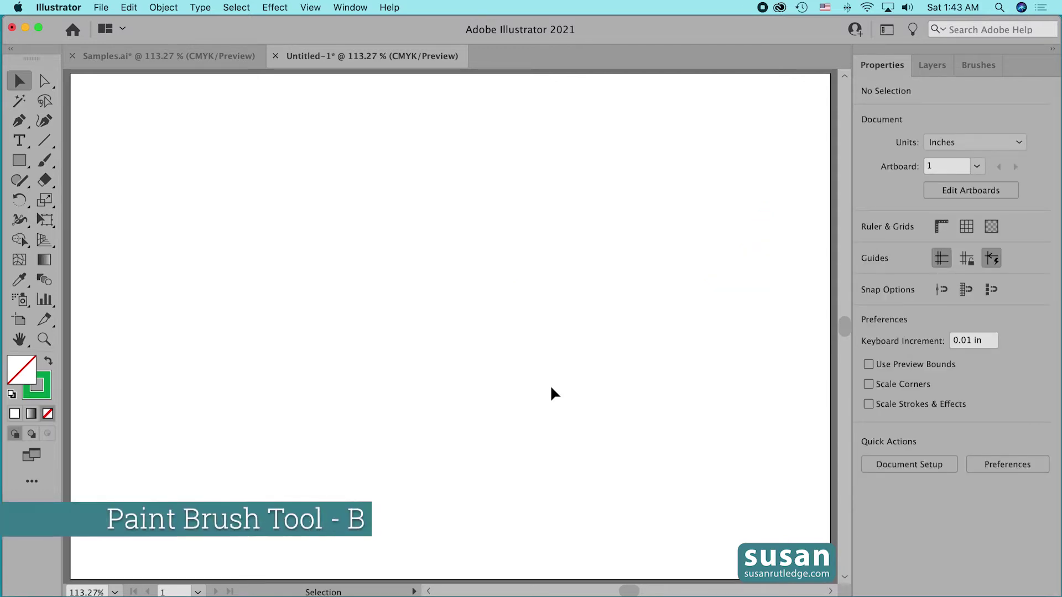
{"action": "key", "text": "b"}
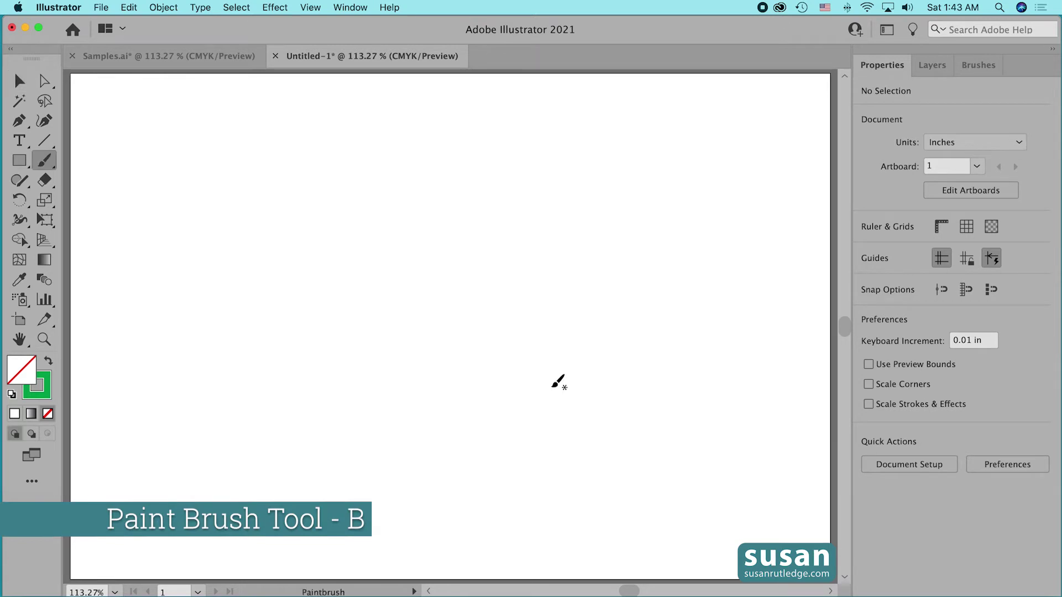
{"action": "mouse_move", "coordinate": [489, 501]}
{"action": "left_mouse_down"}
{"action": "mouse_move", "coordinate": [501, 456]}
{"action": "mouse_move", "coordinate": [790, 258]}
{"action": "left_mouse_up"}
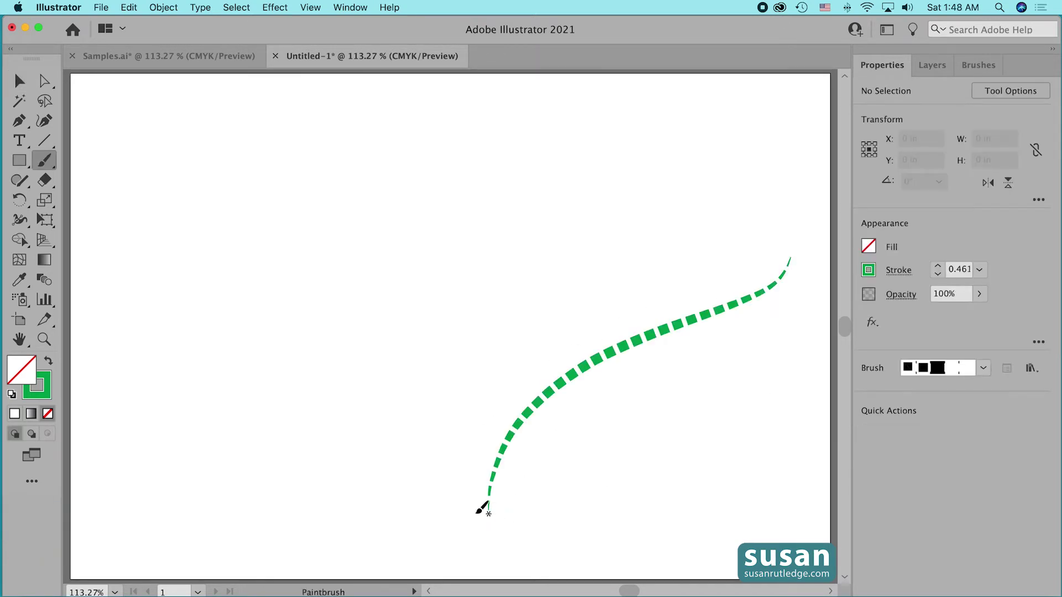
{"action": "mouse_move", "coordinate": [478, 502]}
{"action": "left_mouse_down"}
{"action": "mouse_move", "coordinate": [477, 443]}
{"action": "mouse_move", "coordinate": [622, 278]}
{"action": "mouse_move", "coordinate": [676, 160]}
{"action": "left_mouse_up"}
{"action": "mouse_move", "coordinate": [465, 501]}
{"action": "left_mouse_down"}
{"action": "mouse_move", "coordinate": [546, 189]}
{"action": "mouse_move", "coordinate": [528, 102]}
{"action": "left_mouse_up"}
{"action": "mouse_move", "coordinate": [466, 497]}
{"action": "left_mouse_down"}
{"action": "mouse_move", "coordinate": [306, 331]}
{"action": "mouse_move", "coordinate": [206, 367]}
{"action": "mouse_move", "coordinate": [463, 467]}
{"action": "mouse_move", "coordinate": [182, 191]}
{"action": "mouse_move", "coordinate": [471, 486]}
{"action": "mouse_move", "coordinate": [416, 118]}
{"action": "mouse_move", "coordinate": [390, 308]}
{"action": "mouse_move", "coordinate": [231, 270]}
{"action": "left_mouse_up"}
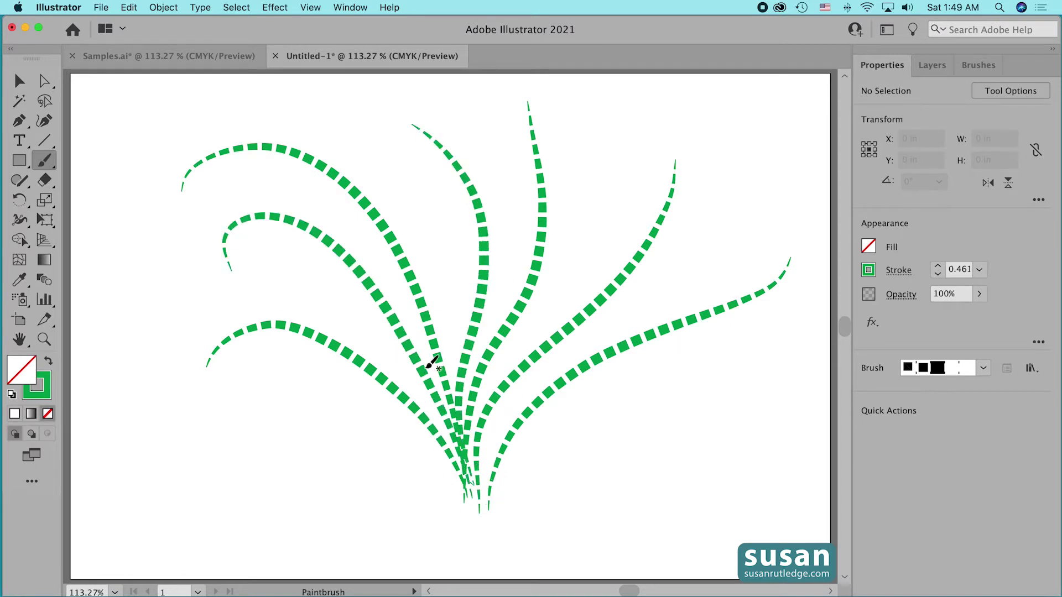
Step: Paint a stroke arching from the base down to the right, undo that first version and redraw it wider
{"action": "mouse_move", "coordinate": [490, 487]}
{"action": "left_mouse_down"}
{"action": "mouse_move", "coordinate": [512, 403]}
{"action": "mouse_move", "coordinate": [654, 356]}
{"action": "mouse_move", "coordinate": [703, 459]}
{"action": "left_mouse_up"}
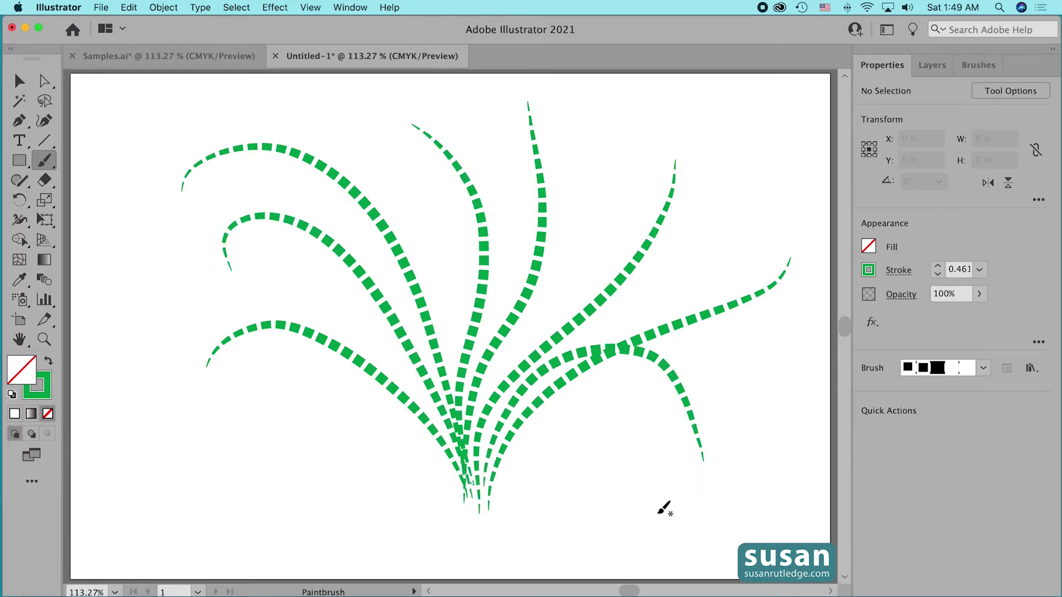
{"action": "key", "text": "super+z"}
{"action": "mouse_move", "coordinate": [474, 498]}
{"action": "left_mouse_down"}
{"action": "mouse_move", "coordinate": [475, 436]}
{"action": "mouse_move", "coordinate": [597, 342]}
{"action": "mouse_move", "coordinate": [753, 450]}
{"action": "left_mouse_up"}
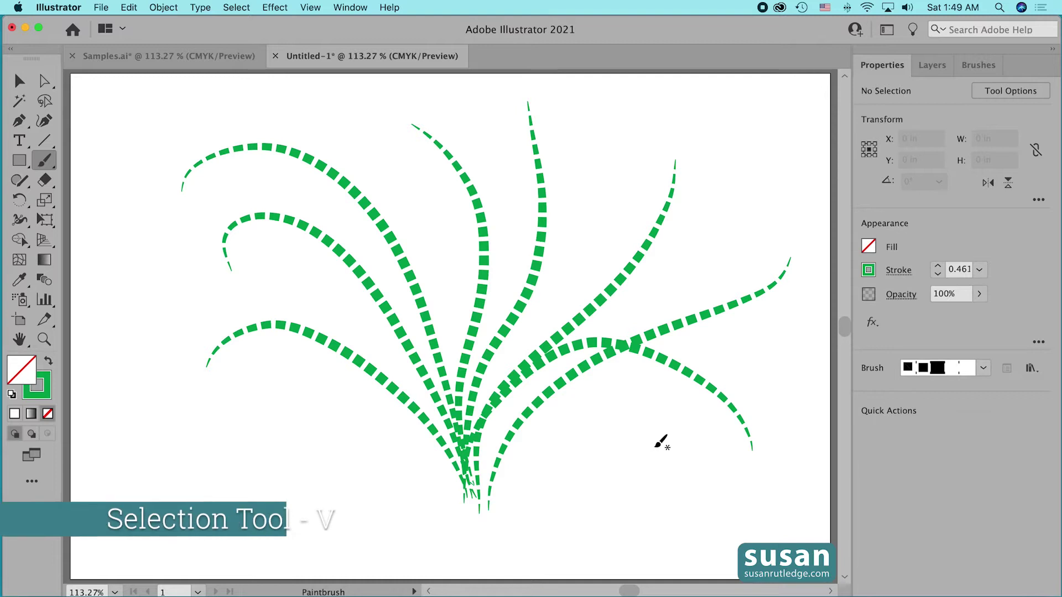
Step: Recolor the lowest left, upper left, tallest and upper right strokes of the fan dark green
{"action": "key", "text": "v"}
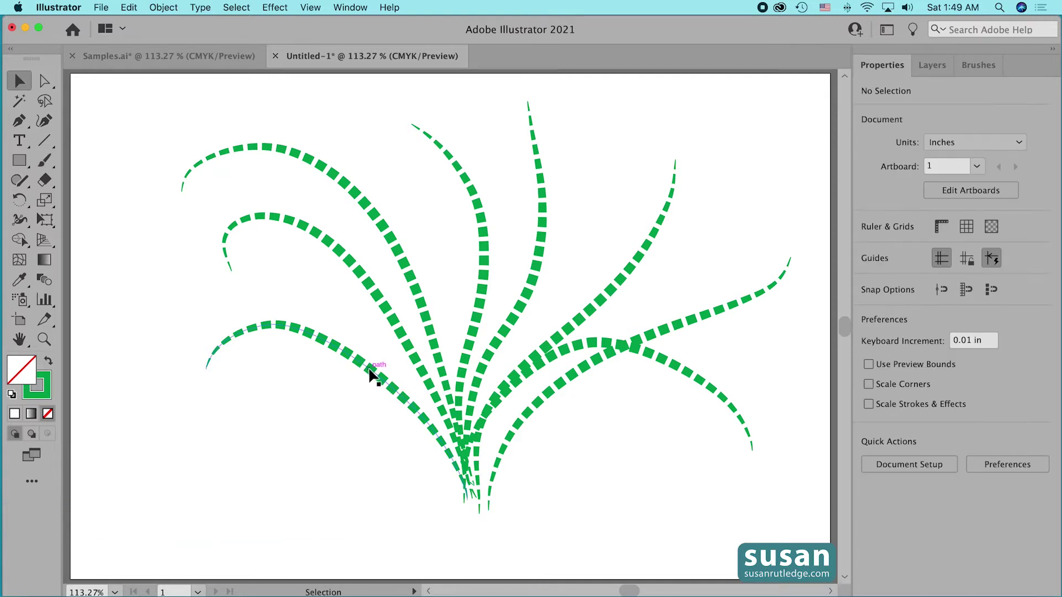
{"action": "left_click", "coordinate": [371, 375]}
{"action": "left_click", "coordinate": [417, 293], "text": "shift"}
{"action": "left_click", "coordinate": [541, 230], "text": "shift"}
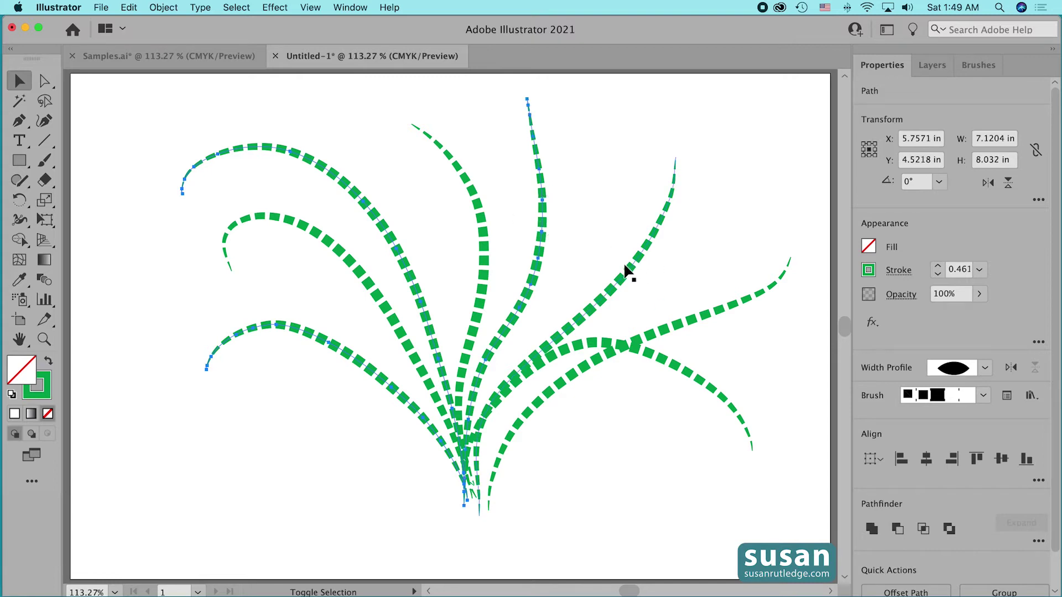
{"action": "left_click", "coordinate": [635, 280], "text": "shift"}
{"action": "left_click", "coordinate": [867, 271]}
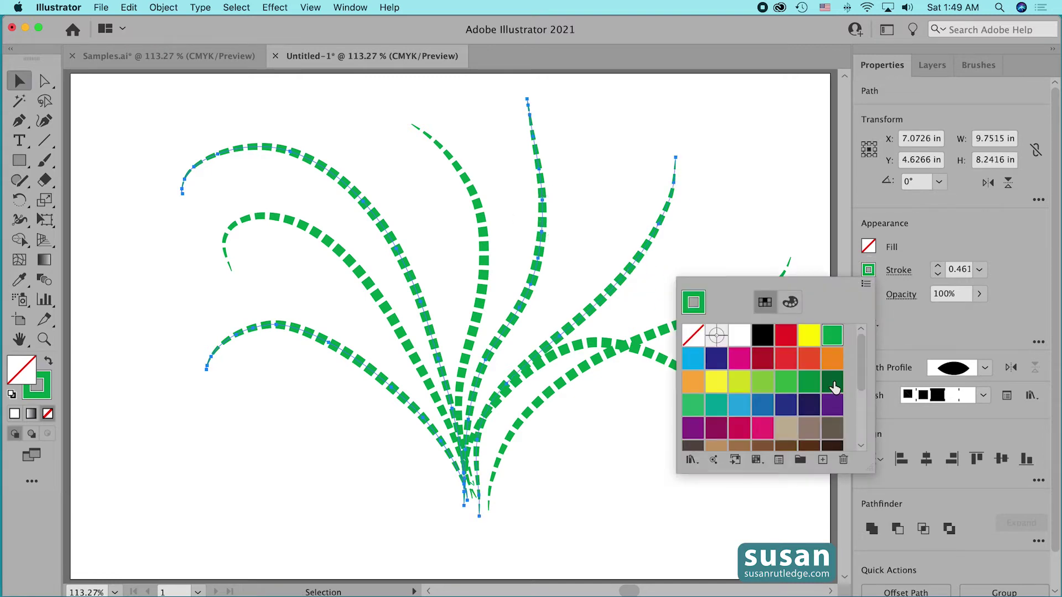
{"action": "left_click", "coordinate": [833, 383]}
{"action": "left_click", "coordinate": [714, 214]}
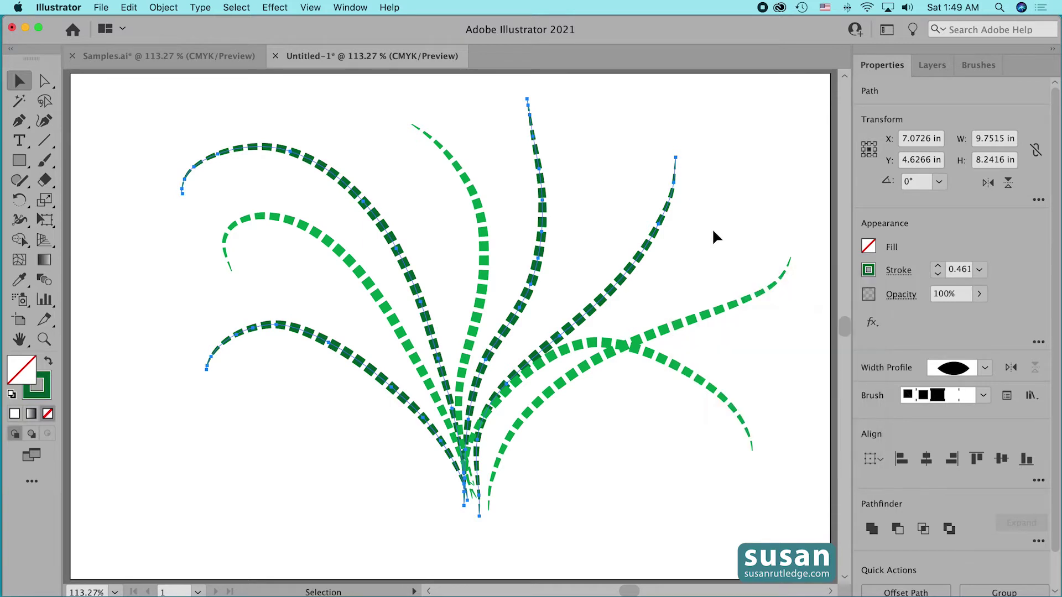
Step: Recolor the middle left stroke and the drooping right stroke light yellow-green
{"action": "left_click", "coordinate": [437, 389]}
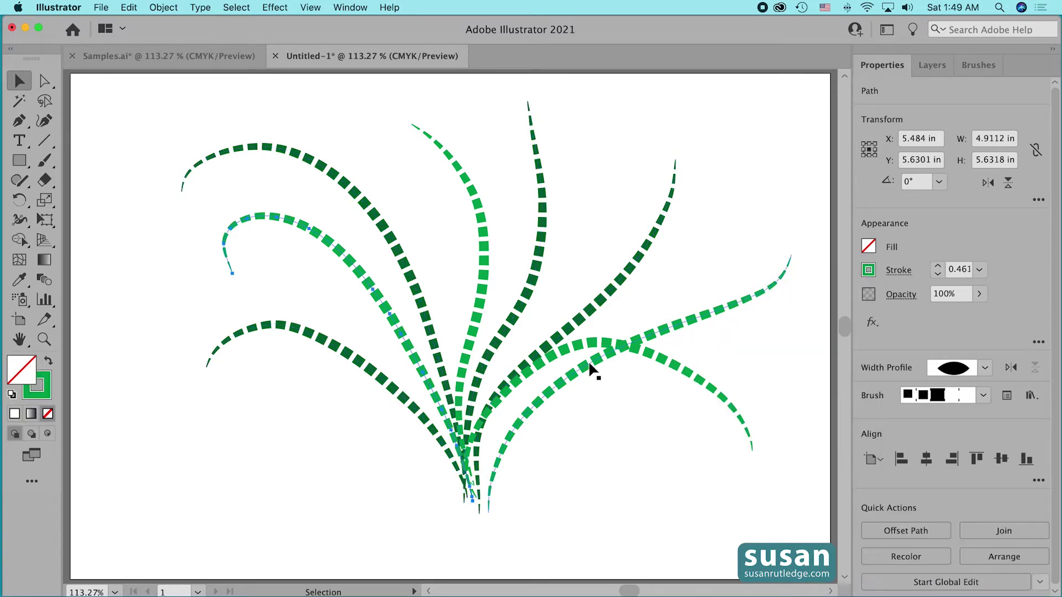
{"action": "left_click", "coordinate": [691, 374], "text": "shift"}
{"action": "left_click", "coordinate": [868, 271]}
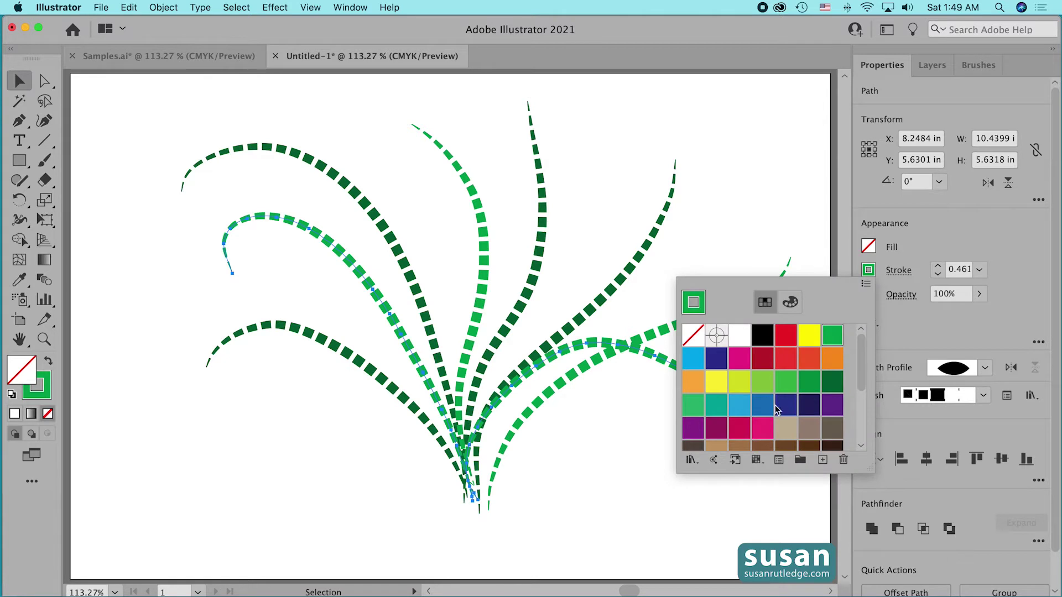
{"action": "left_click", "coordinate": [764, 387]}
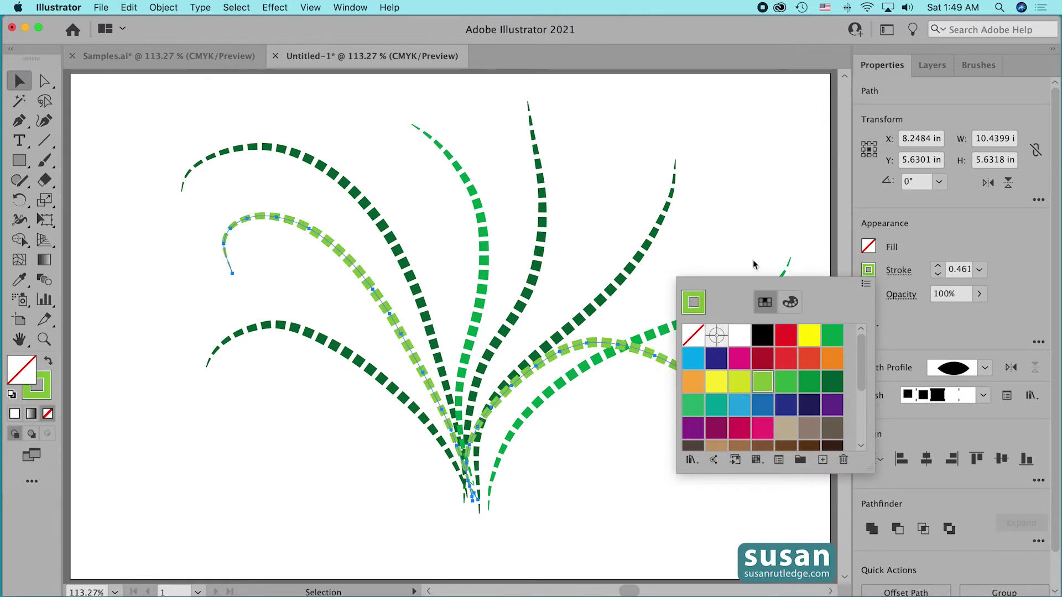
Step: Delete all the green dashed strokes of the plant-like fan
{"action": "left_click", "coordinate": [638, 492]}
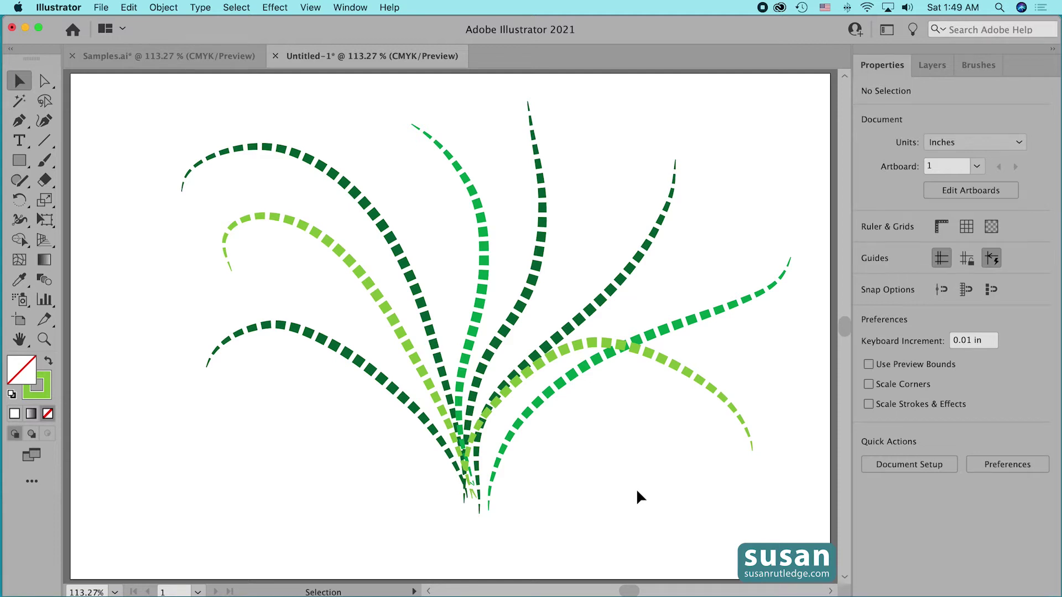
{"action": "left_click_drag", "start_coordinate": [145, 109], "coordinate": [721, 479]}
{"action": "key", "text": "Delete"}
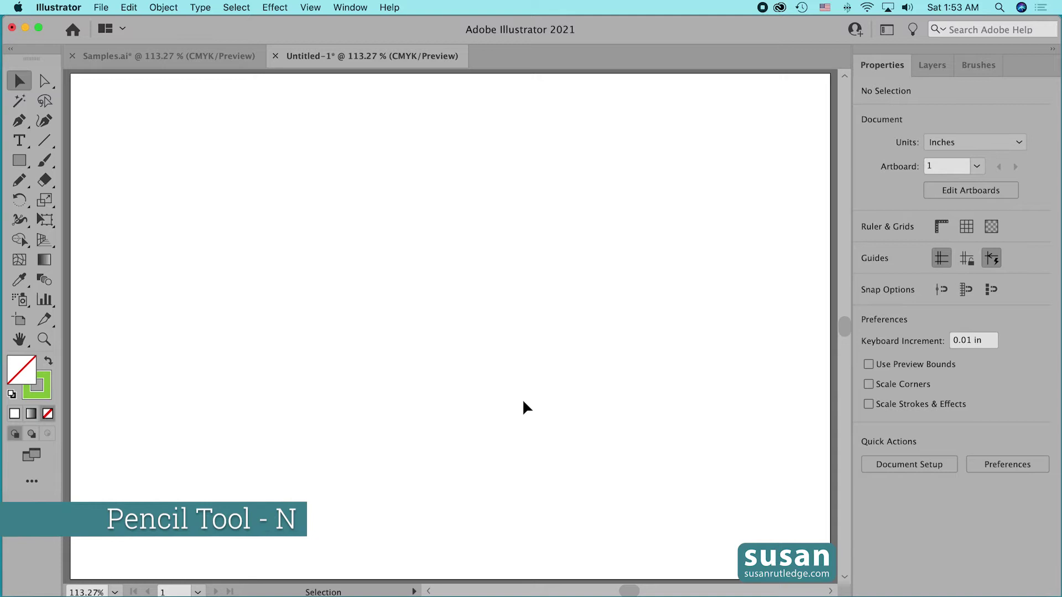
Step: Draw a double-looped path about 6.1 by 7.1 in with the Pencil tool and apply the Squares pattern brush to it
{"action": "key", "text": "n"}
{"action": "mouse_move", "coordinate": [411, 483]}
{"action": "left_mouse_down"}
{"action": "mouse_move", "coordinate": [453, 449]}
{"action": "mouse_move", "coordinate": [622, 160]}
{"action": "mouse_move", "coordinate": [640, 396]}
{"action": "mouse_move", "coordinate": [397, 398]}
{"action": "mouse_move", "coordinate": [697, 490]}
{"action": "mouse_move", "coordinate": [698, 507]}
{"action": "left_mouse_up"}
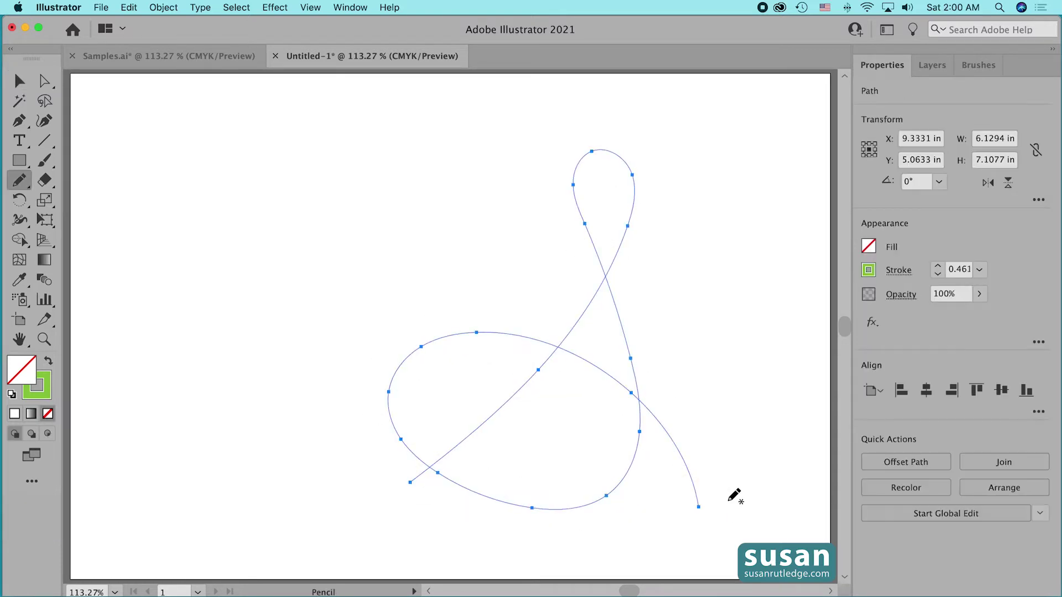
{"action": "left_click", "coordinate": [980, 69]}
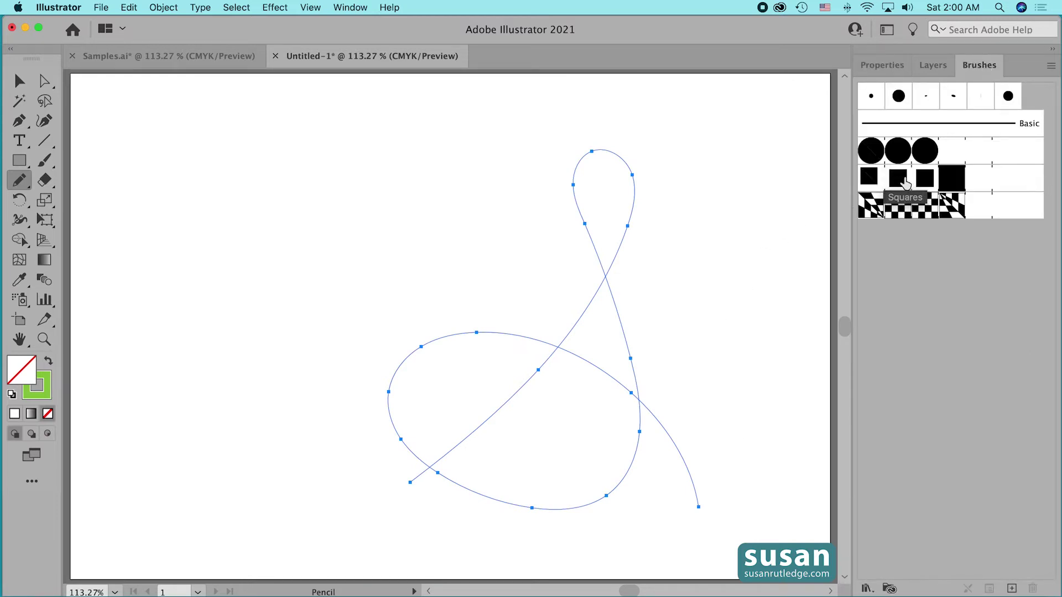
{"action": "left_click", "coordinate": [898, 179]}
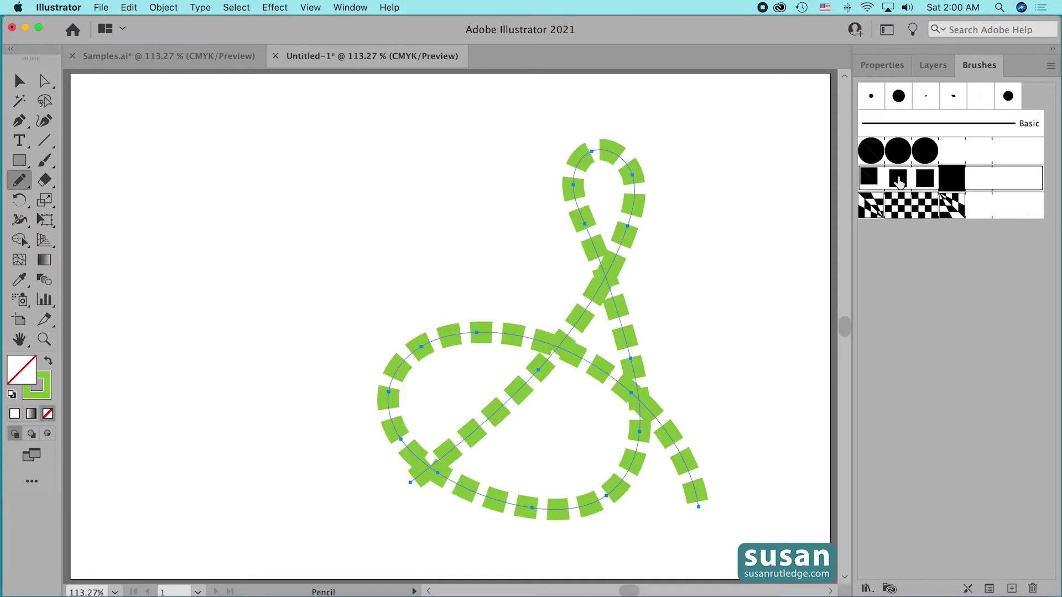
Step: Color the looped path's stroke black and set its weight to 0.5 pt
{"action": "left_click", "coordinate": [878, 65]}
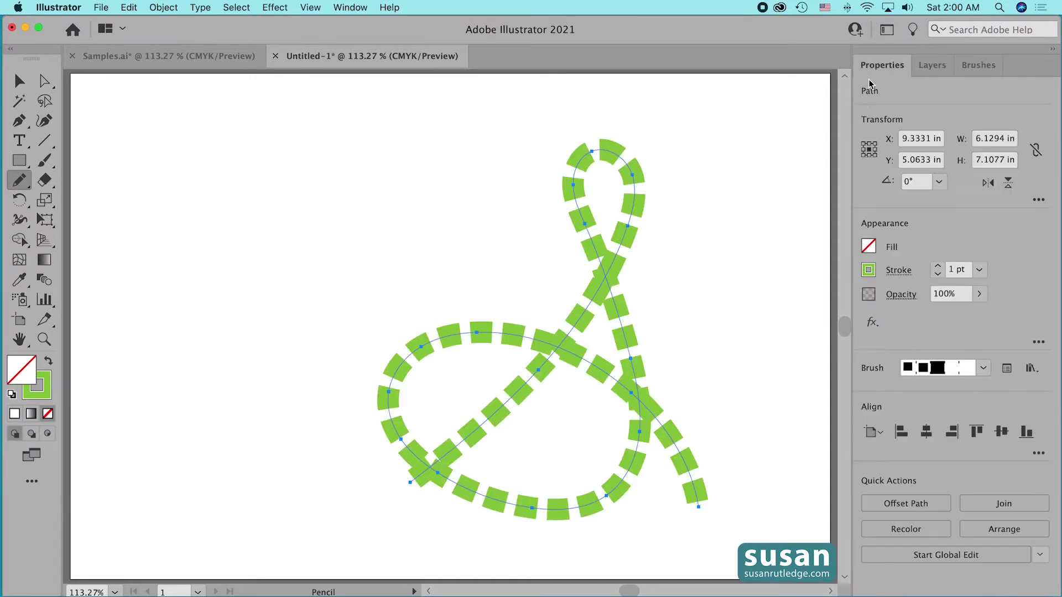
{"action": "left_click", "coordinate": [869, 271]}
{"action": "left_click", "coordinate": [764, 336]}
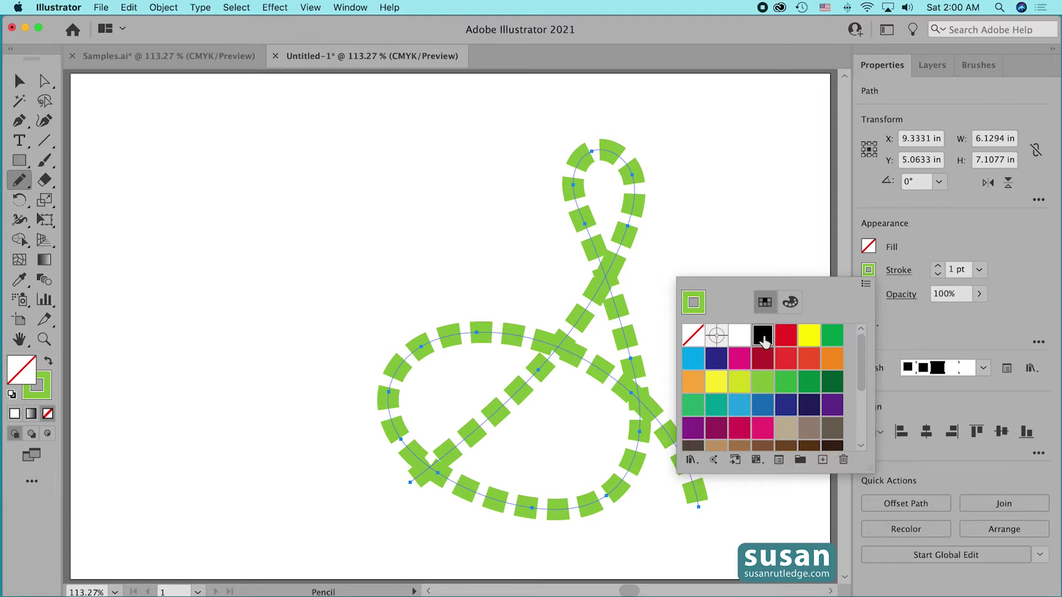
{"action": "left_click", "coordinate": [938, 279]}
{"action": "left_click", "coordinate": [937, 279]}
{"action": "left_click", "coordinate": [938, 279]}
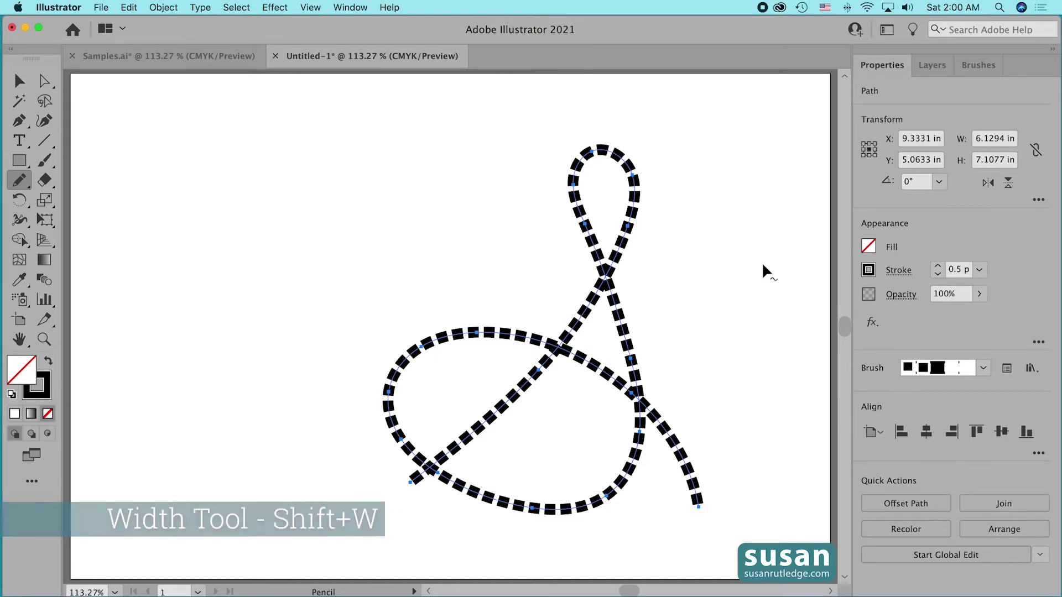
Step: Widen the stroke at the large loop's upper left with the Width tool, then try narrowing the small loop's top and undo that
{"action": "key", "text": "shift+w"}
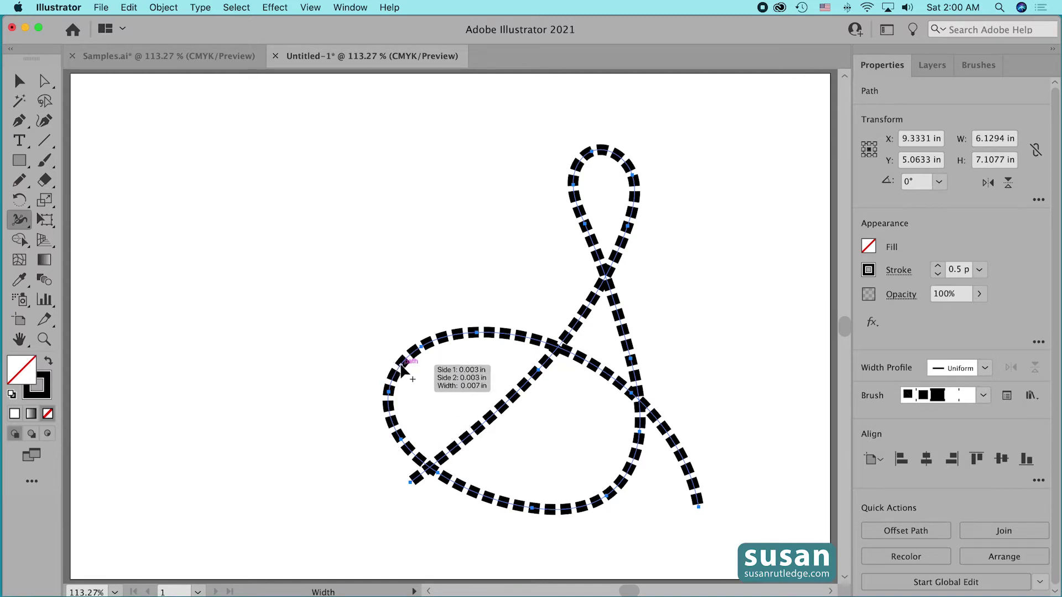
{"action": "left_click_drag", "start_coordinate": [403, 362], "coordinate": [412, 378]}
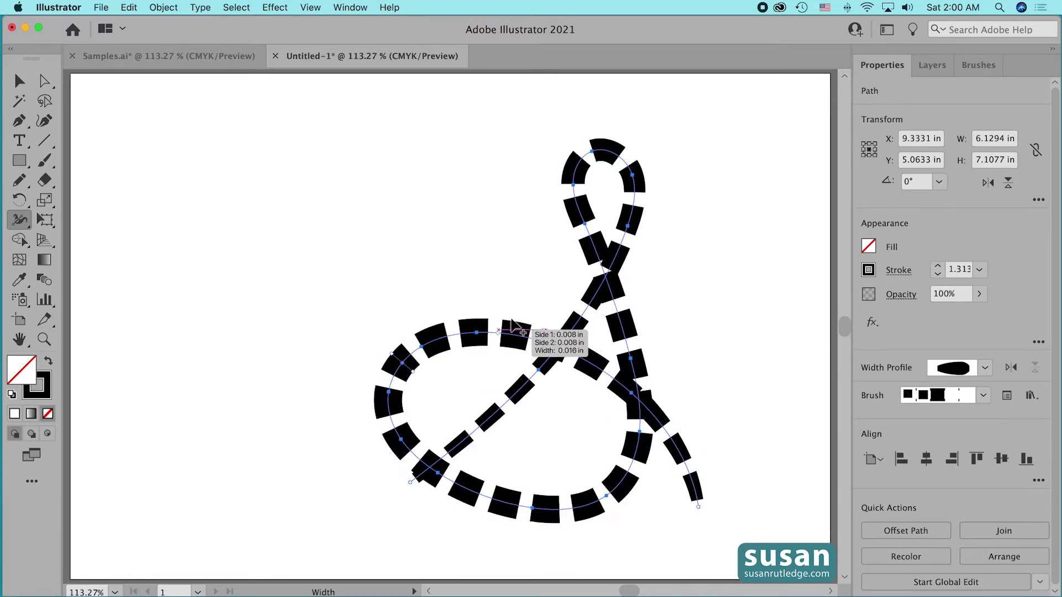
{"action": "left_click_drag", "start_coordinate": [609, 153], "coordinate": [609, 148]}
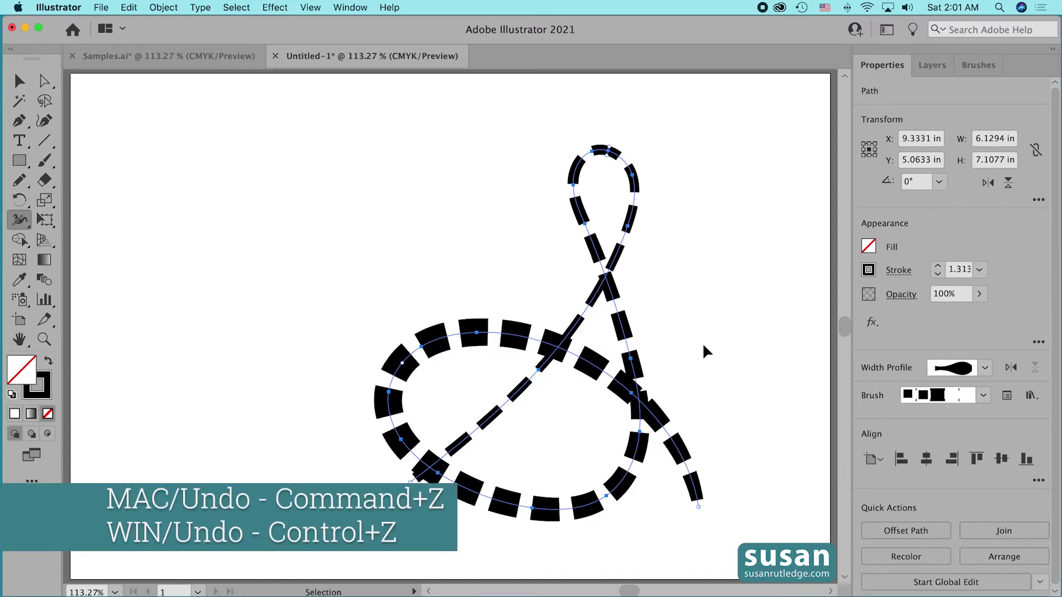
{"action": "key", "text": "super+z"}
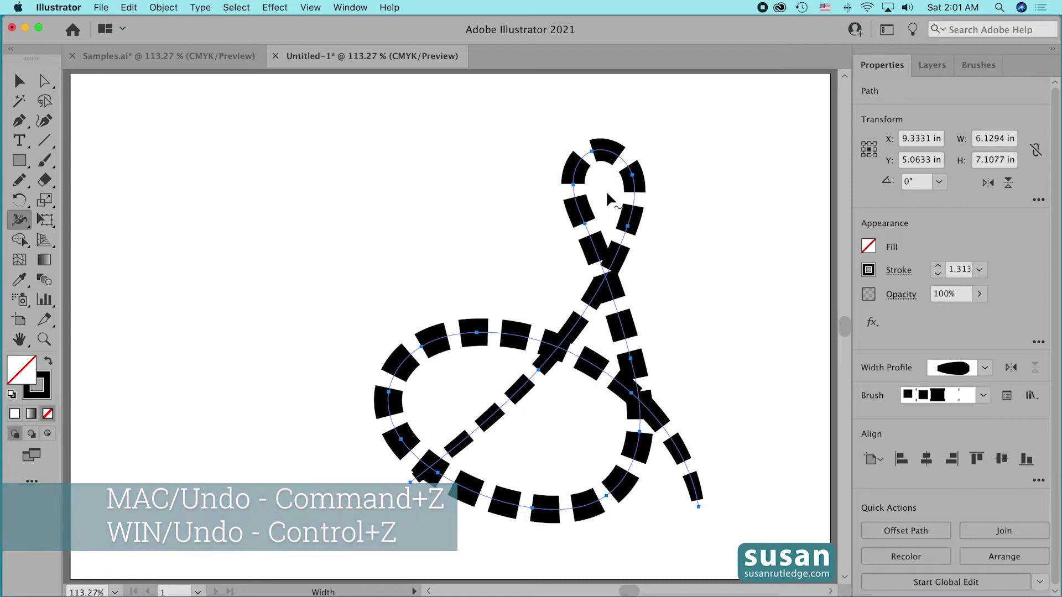
Step: Narrow the stroke at the small upper loop's left side and at the path's lower right end, leaving the path deselected
{"action": "left_click_drag", "start_coordinate": [578, 172], "coordinate": [581, 175]}
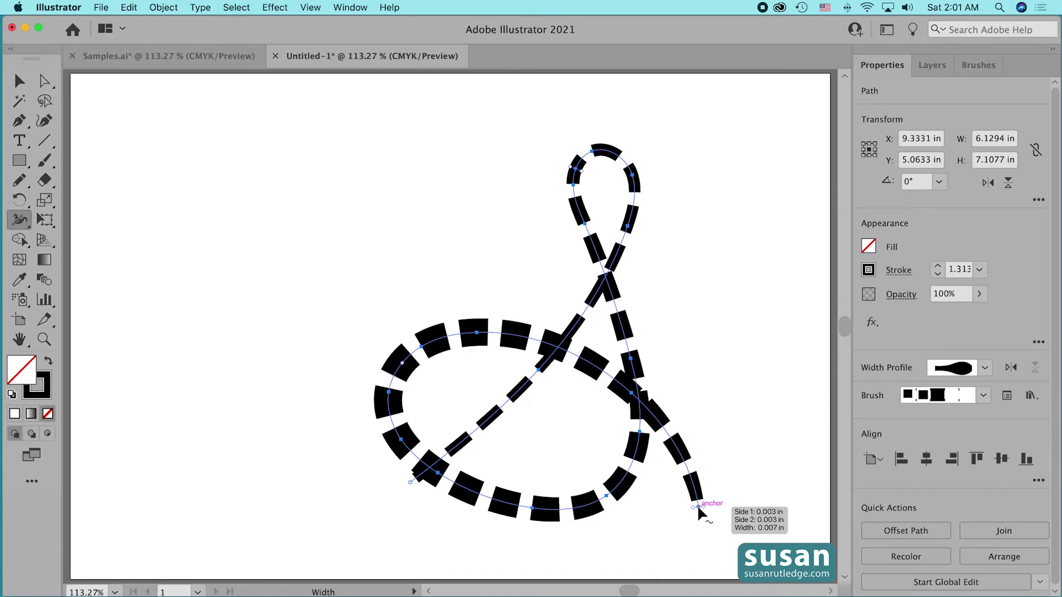
{"action": "left_click_drag", "start_coordinate": [699, 506], "coordinate": [700, 506]}
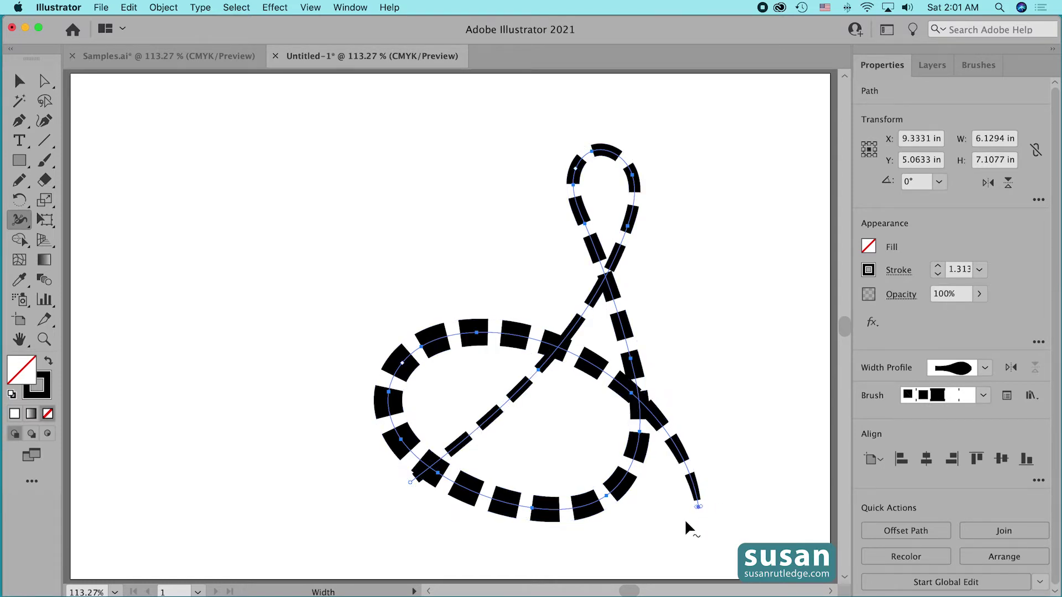
{"action": "key", "text": "v"}
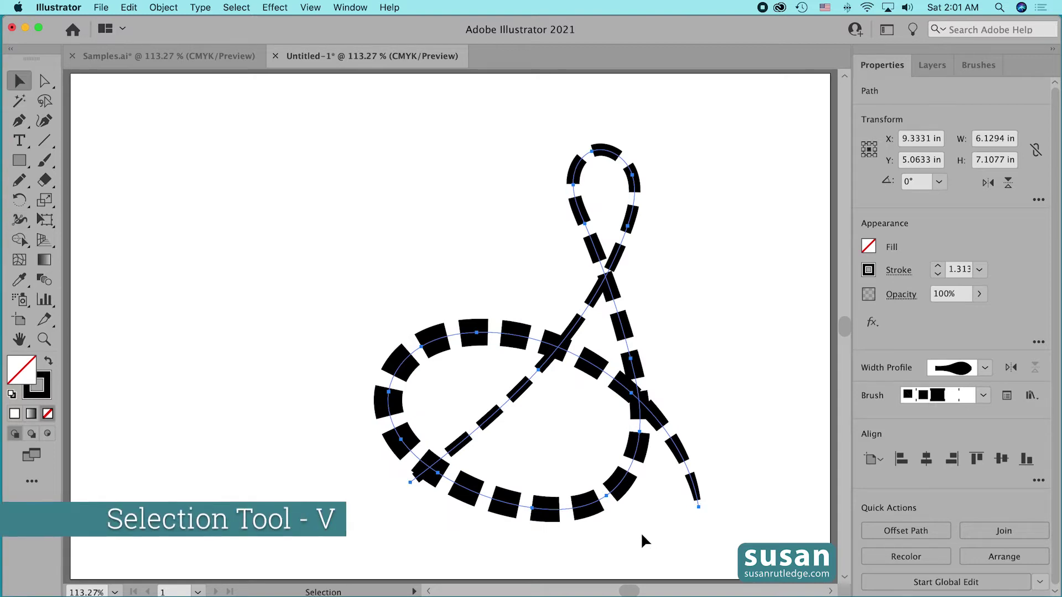
{"action": "left_click", "coordinate": [652, 532]}
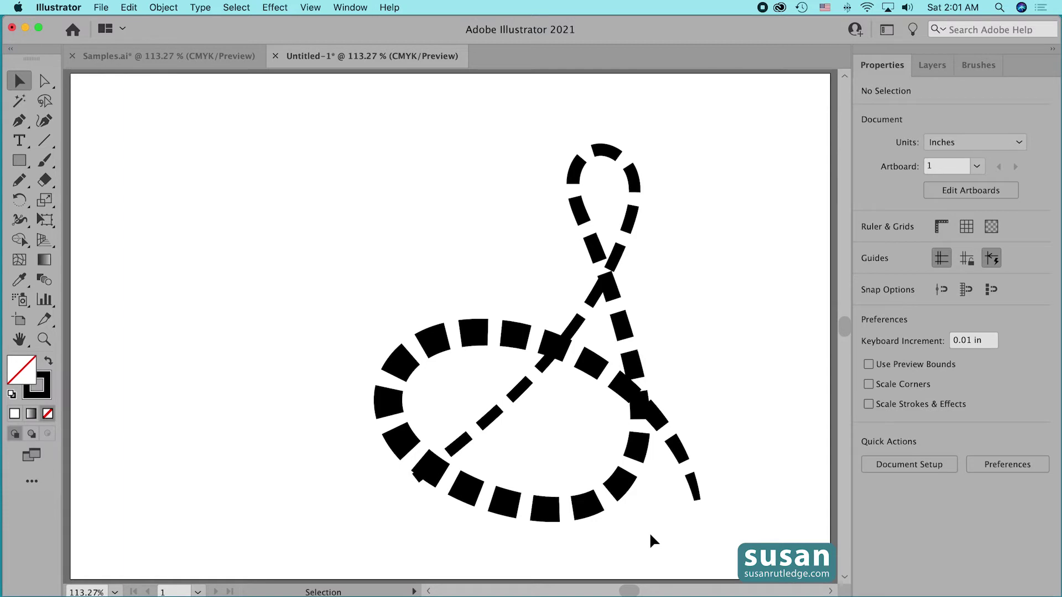
Step: Move the looped path to the artboard's left half, at about X 4.24 in and Y 4.51 in
{"action": "left_click_drag", "start_coordinate": [616, 487], "coordinate": [554, 456]}
{"action": "left_click", "coordinate": [758, 504]}
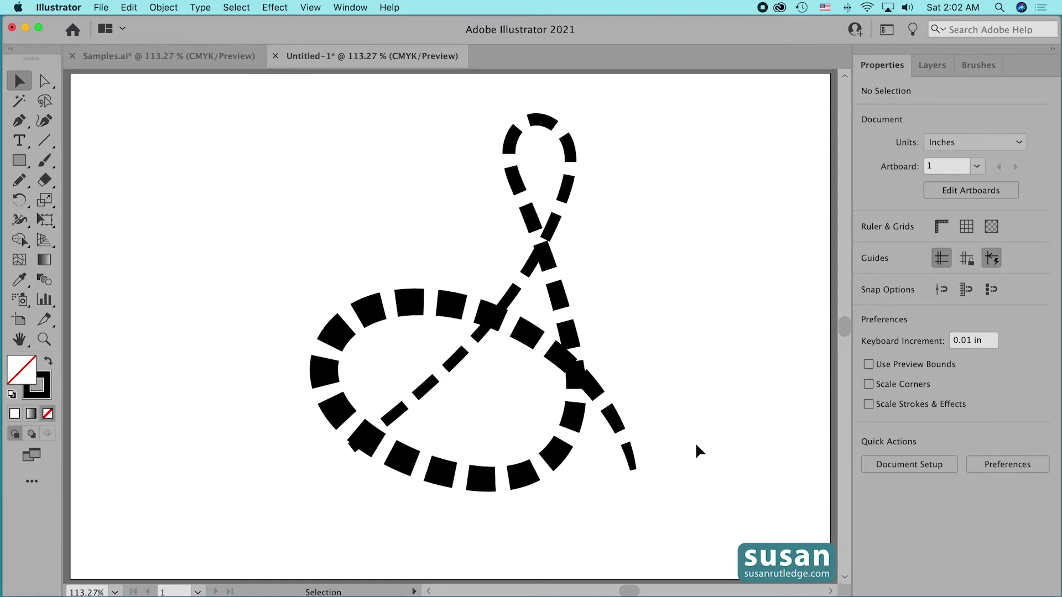
{"action": "key", "text": "super+a"}
{"action": "left_click_drag", "start_coordinate": [576, 371], "coordinate": [382, 373]}
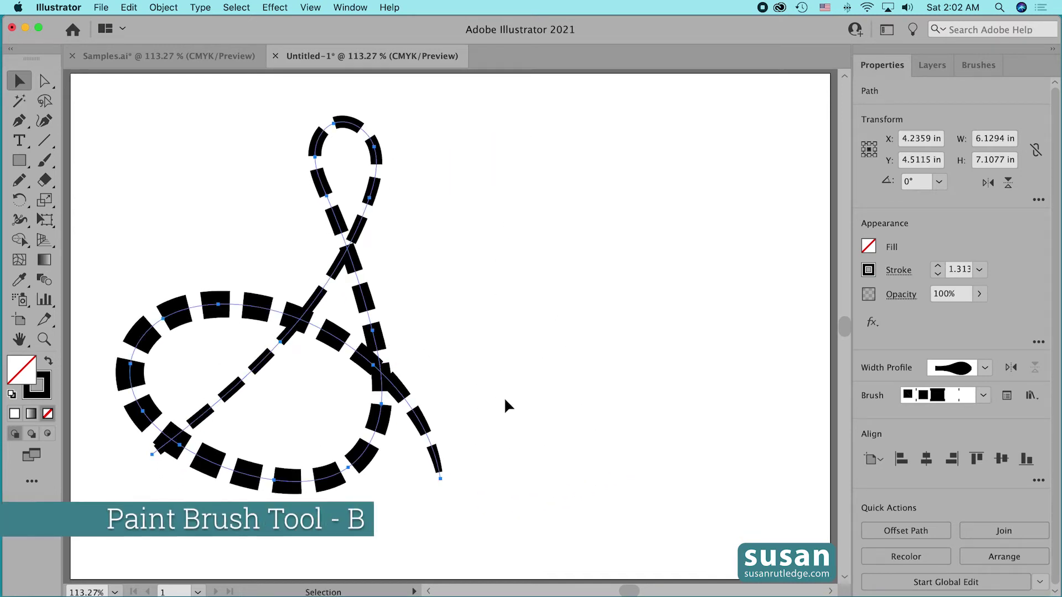
Step: Paint a short, nearly vertical stroke beside the looped path and a large curling stroke around it with the Paintbrush tool
{"action": "key", "text": "b"}
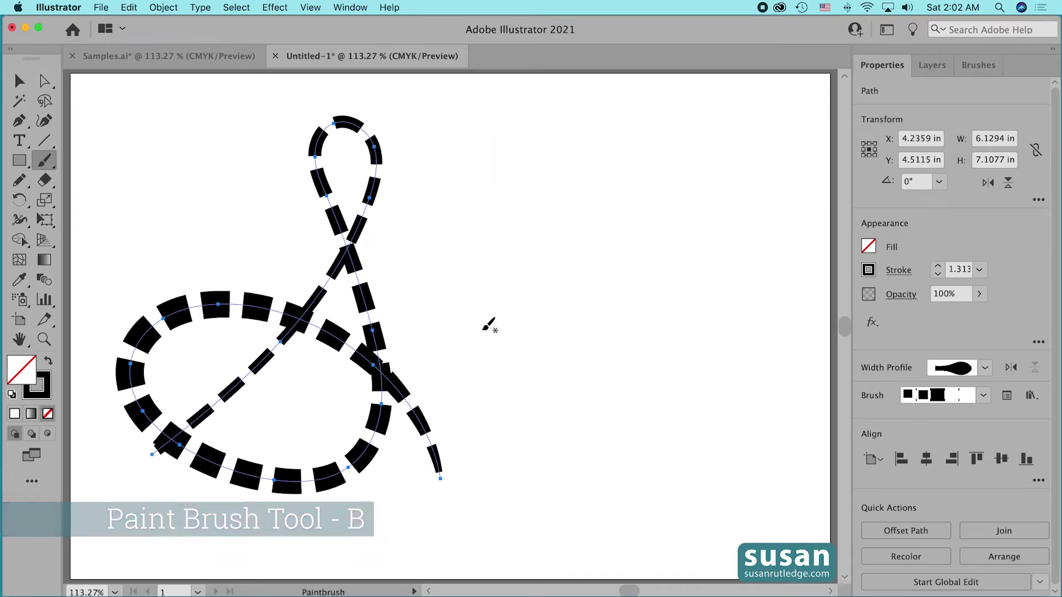
{"action": "left_click_drag", "start_coordinate": [515, 197], "coordinate": [498, 410]}
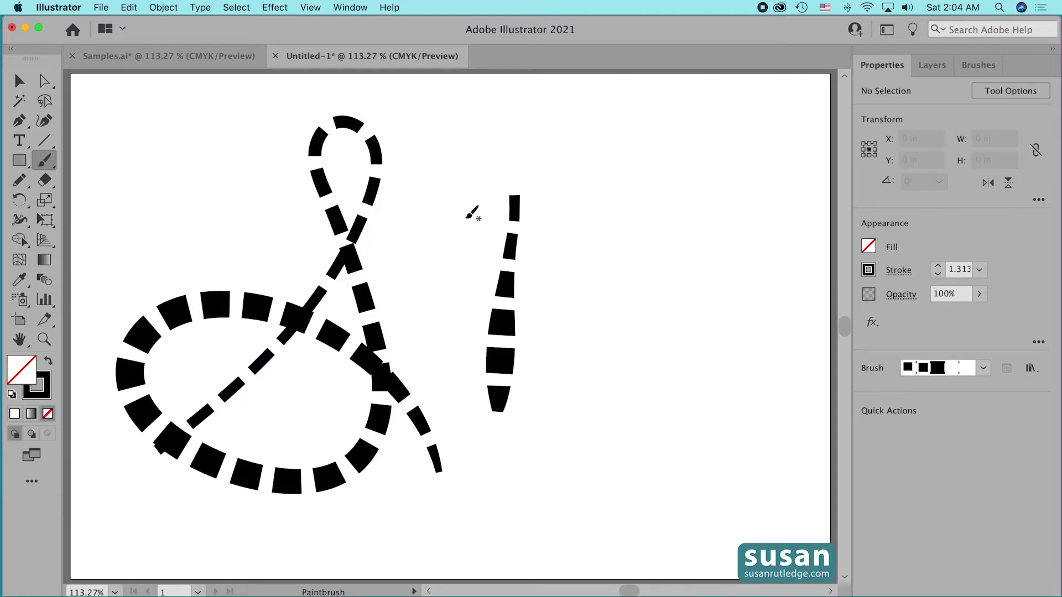
{"action": "mouse_move", "coordinate": [460, 218]}
{"action": "left_mouse_down"}
{"action": "mouse_move", "coordinate": [503, 157]}
{"action": "mouse_move", "coordinate": [600, 154]}
{"action": "mouse_move", "coordinate": [609, 236]}
{"action": "mouse_move", "coordinate": [538, 279]}
{"action": "mouse_move", "coordinate": [605, 497]}
{"action": "mouse_move", "coordinate": [764, 498]}
{"action": "mouse_move", "coordinate": [716, 370]}
{"action": "mouse_move", "coordinate": [659, 440]}
{"action": "left_mouse_up"}
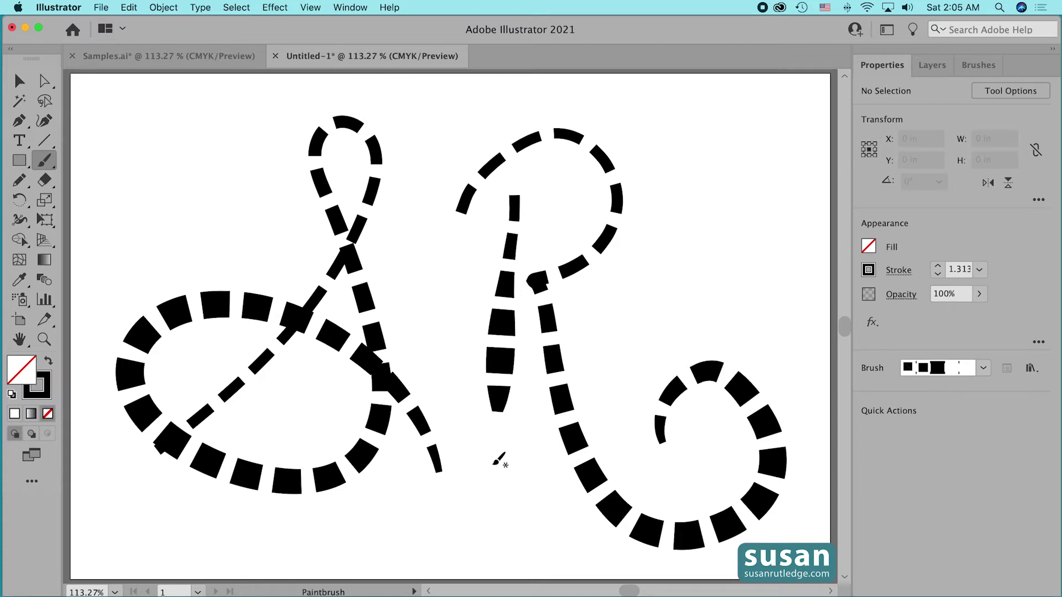
Step: Select all the black dashed strokes on the artboard and delete them
{"action": "key", "text": "v"}
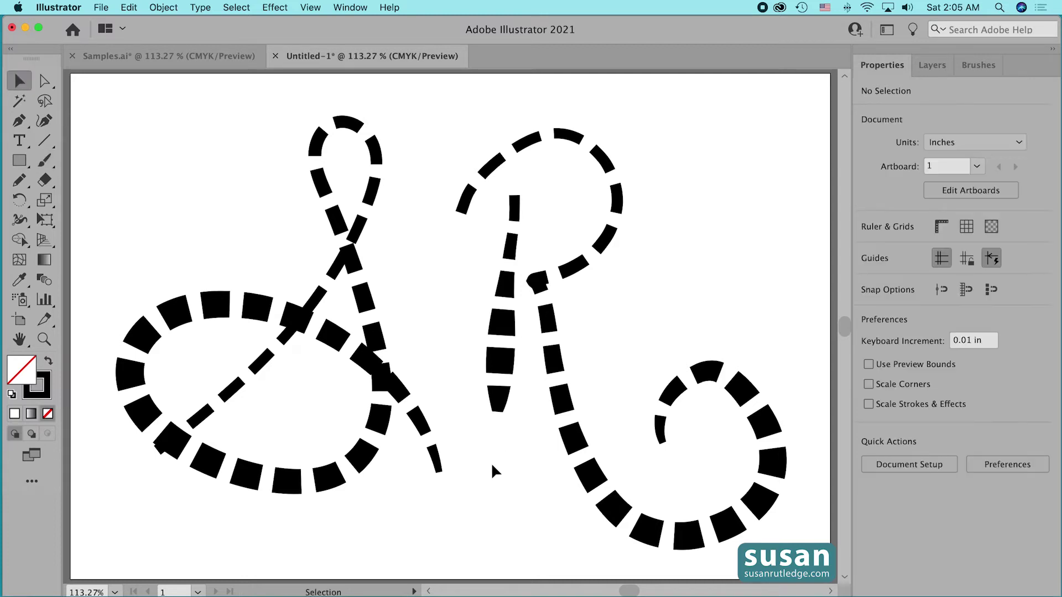
{"action": "left_click_drag", "start_coordinate": [136, 139], "coordinate": [749, 523]}
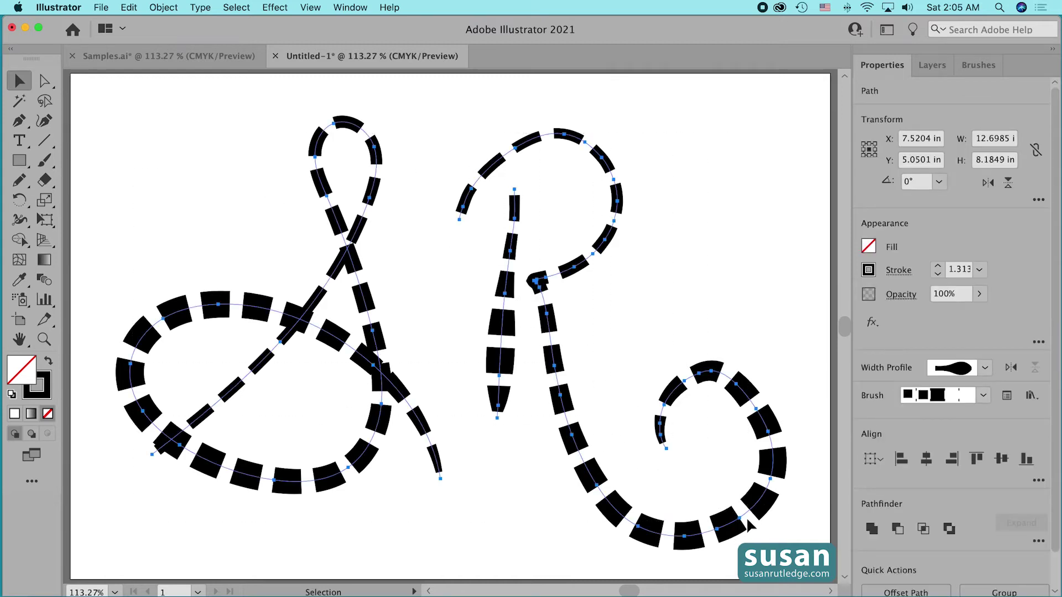
{"action": "key", "text": "Delete"}
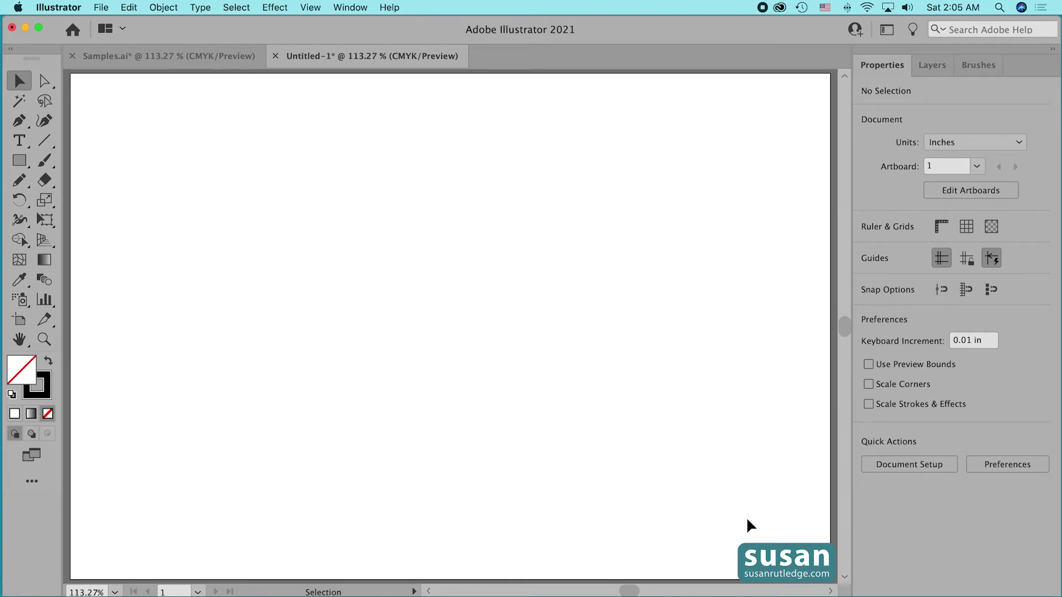
Step: Create a 4 in by 4 in square and center it on the artboard at X 7.5 in, Y 5 in
{"action": "key", "text": "m"}
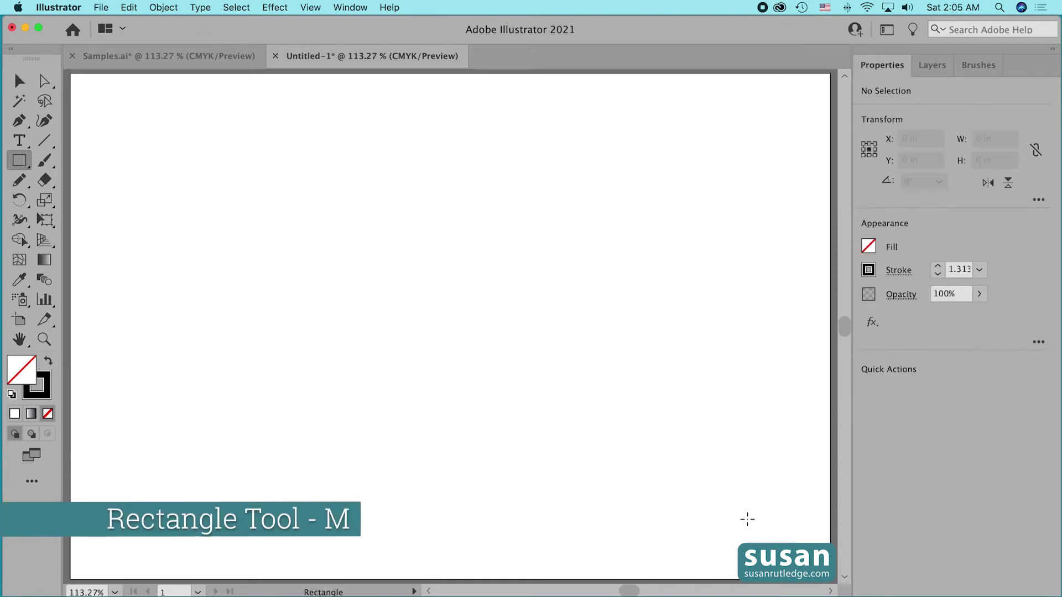
{"action": "left_click", "coordinate": [319, 263]}
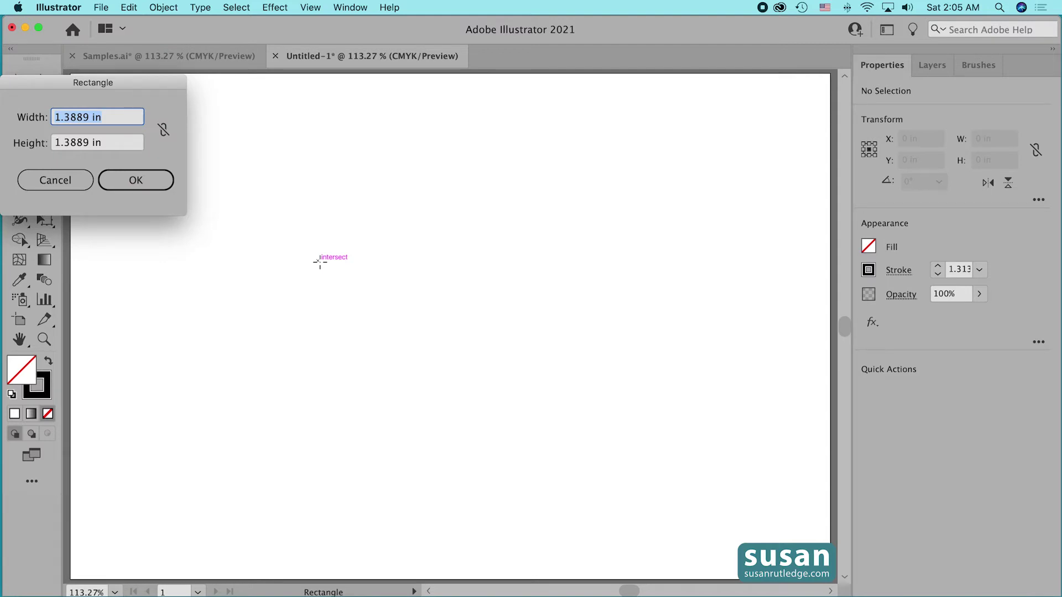
{"action": "type", "text": "4"}
{"action": "key", "text": "Tab"}
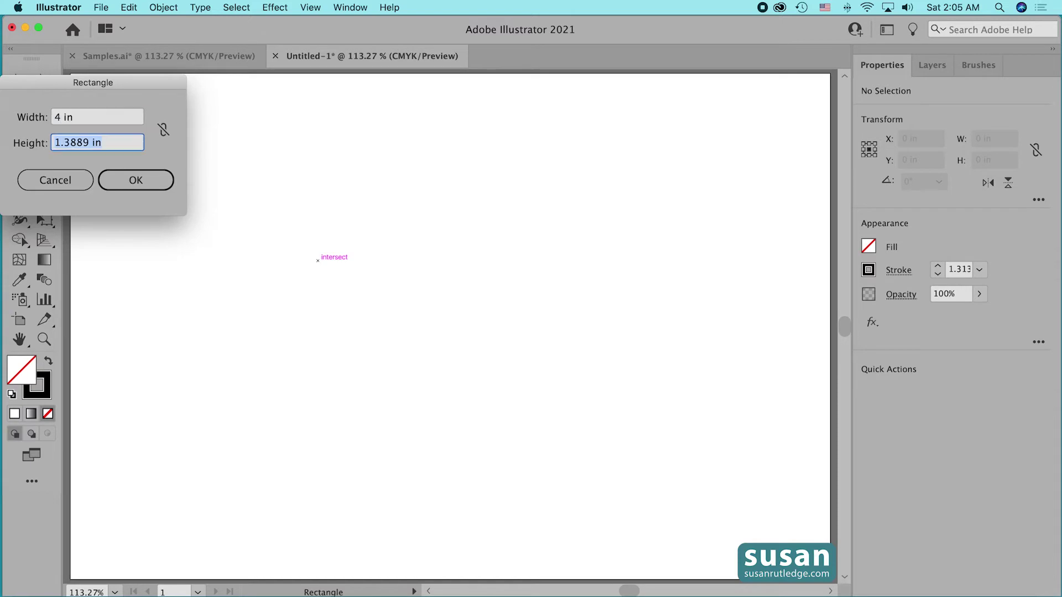
{"action": "type", "text": "4"}
{"action": "left_click", "coordinate": [141, 180]}
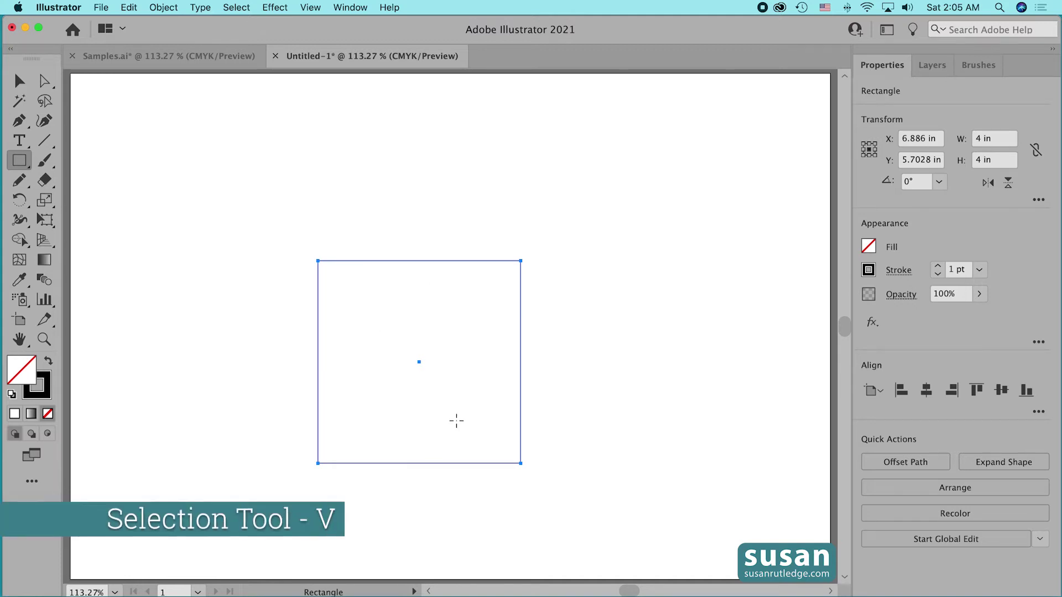
{"action": "key", "text": "v"}
{"action": "left_click_drag", "start_coordinate": [429, 261], "coordinate": [461, 225]}
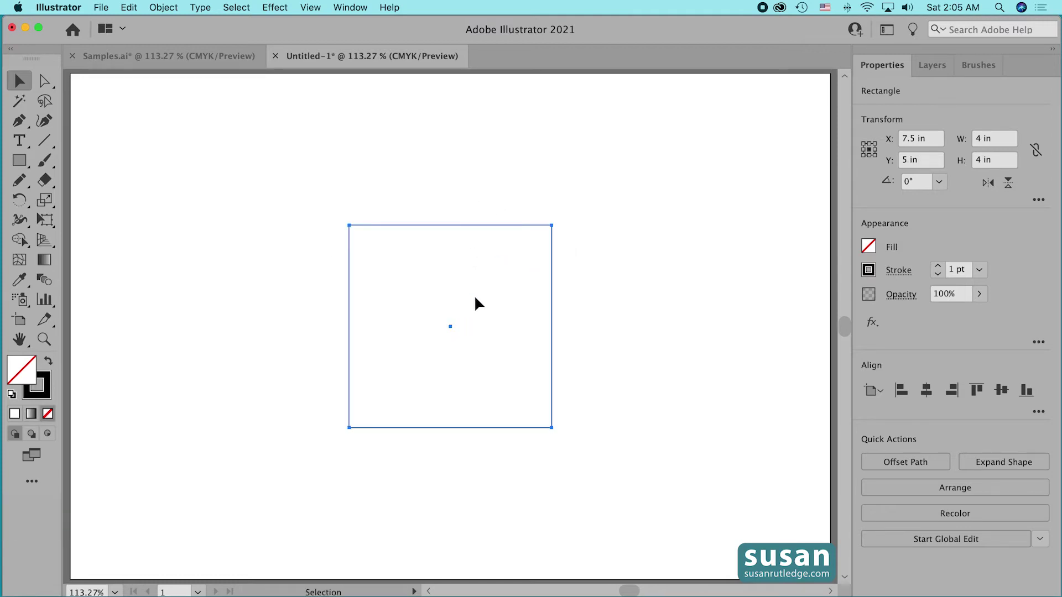
Step: Fill the square with white and apply the checkerboard pattern brush to its outline
{"action": "left_click", "coordinate": [870, 246]}
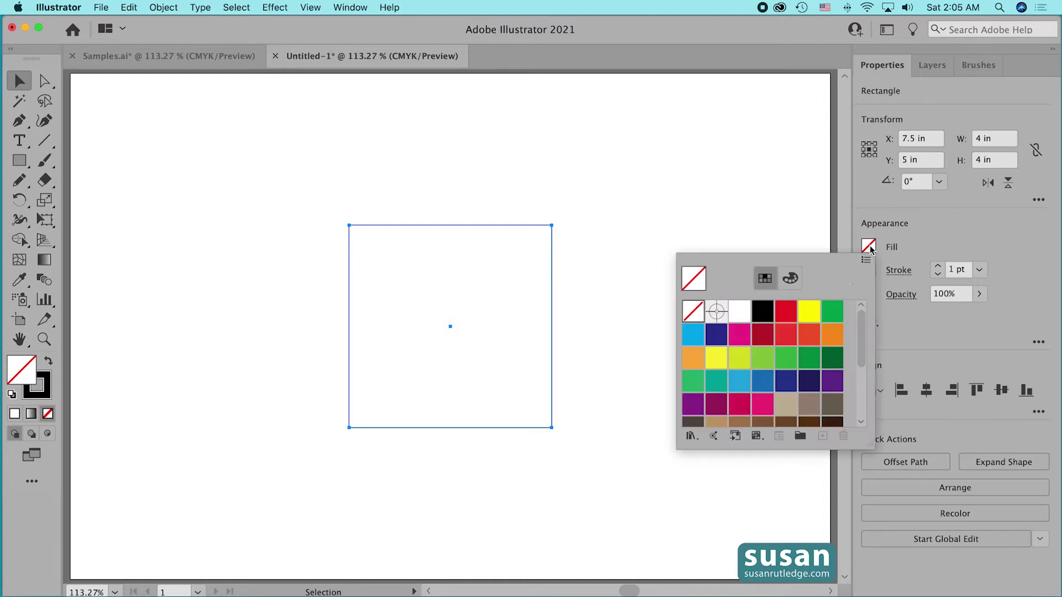
{"action": "left_click", "coordinate": [740, 311]}
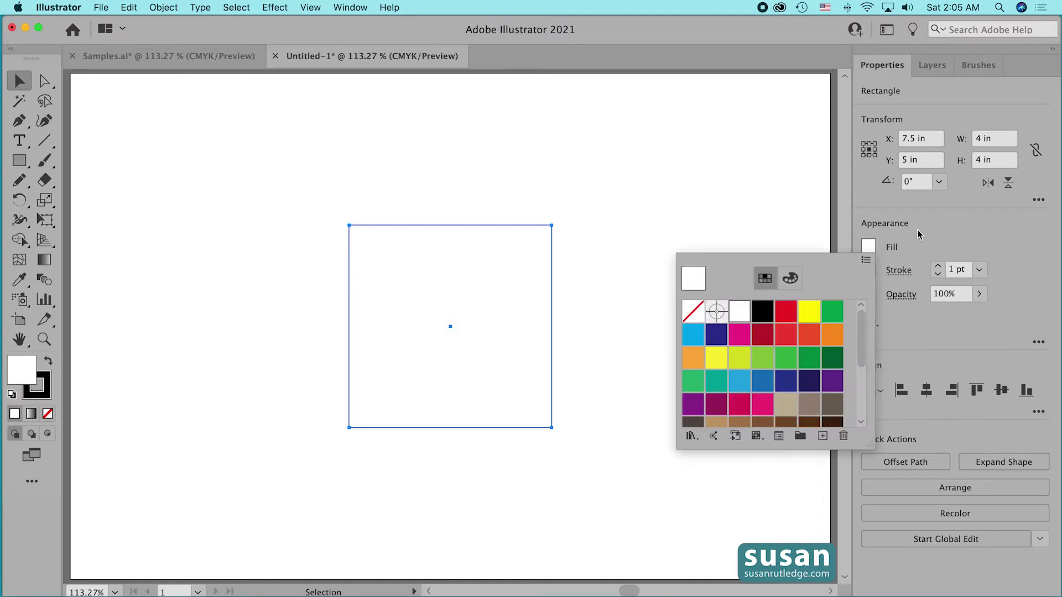
{"action": "left_click", "coordinate": [920, 235]}
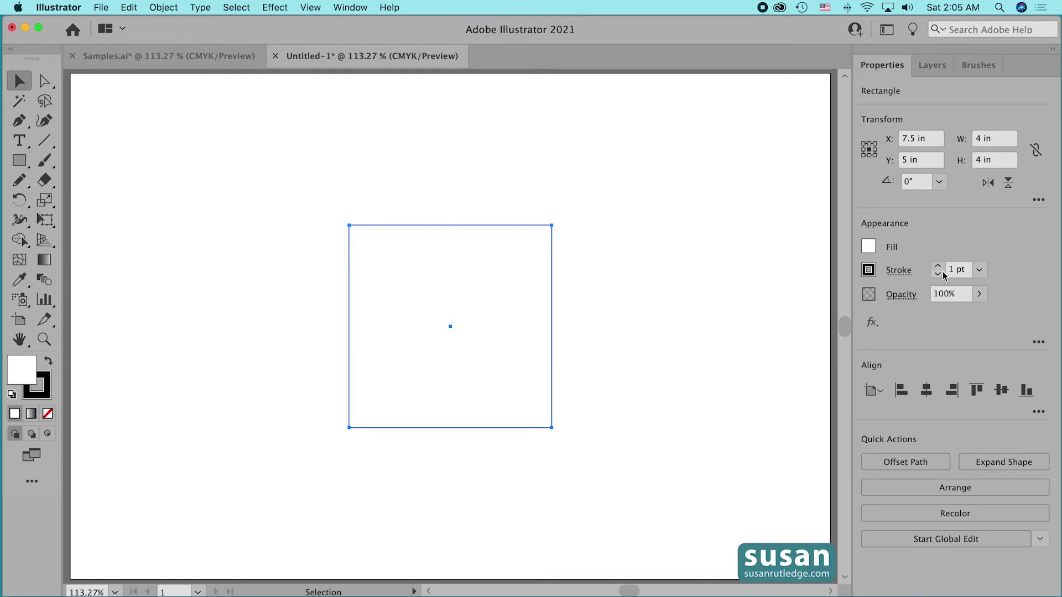
{"action": "left_click", "coordinate": [979, 64]}
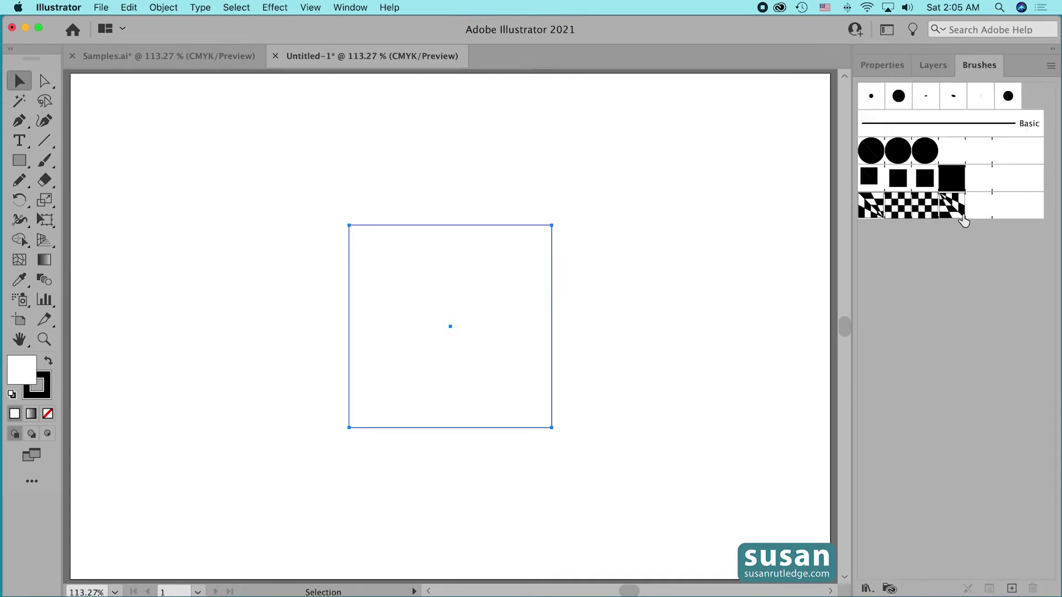
{"action": "left_click", "coordinate": [906, 213]}
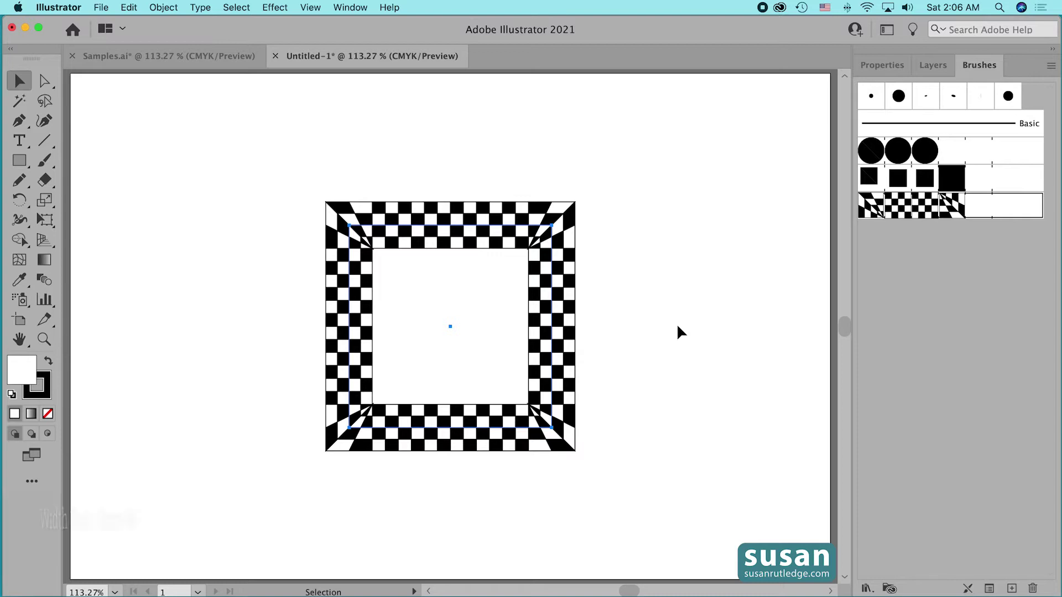
Step: Narrow the top side of the checkered square near both corners and bulge its middle with the Width tool
{"action": "key", "text": "shift+w"}
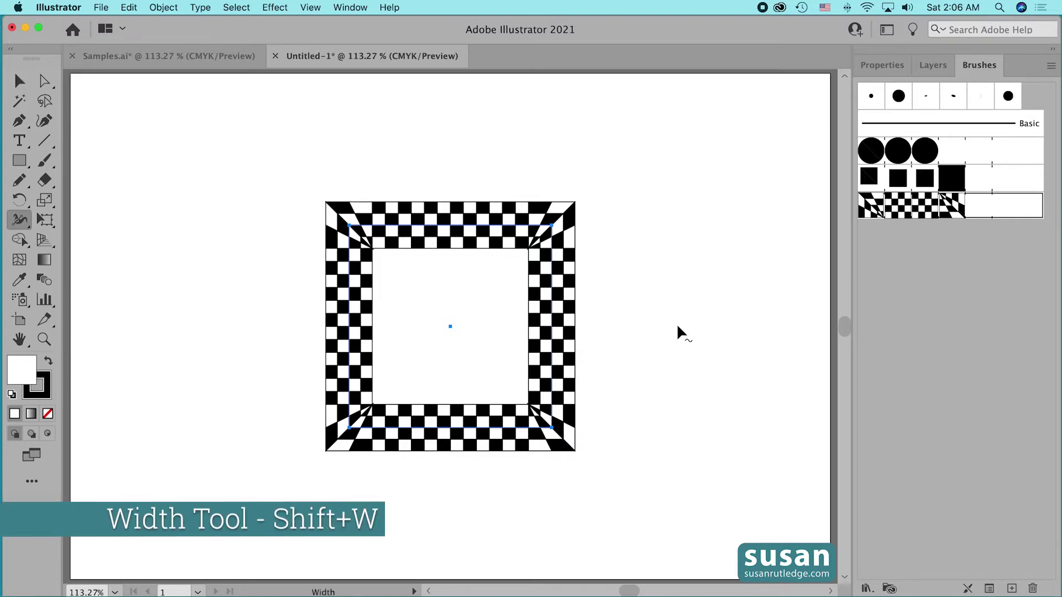
{"action": "left_click", "coordinate": [386, 226]}
{"action": "left_click_drag", "start_coordinate": [386, 227], "coordinate": [386, 237]}
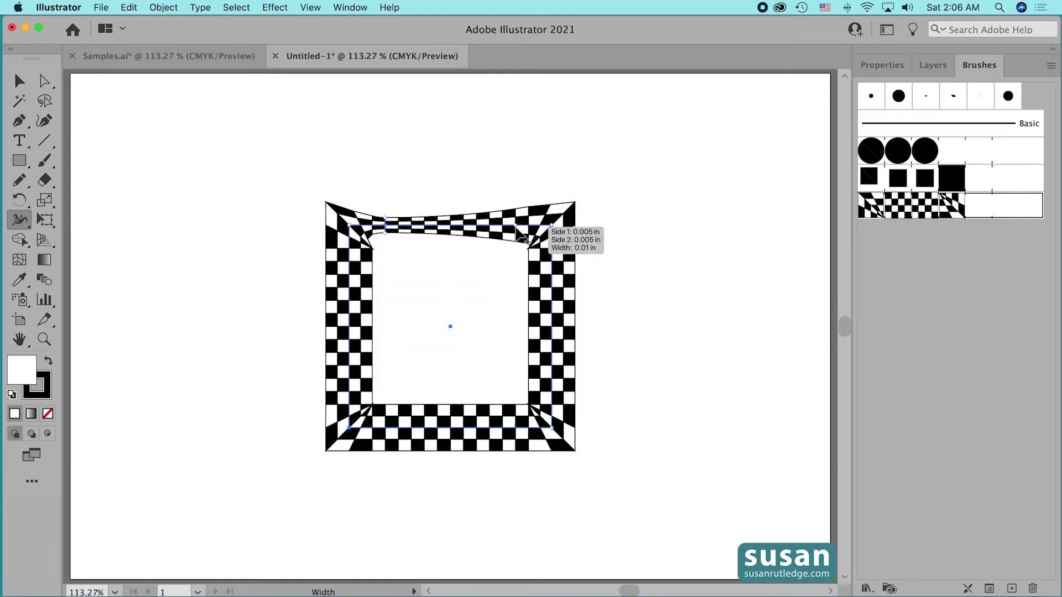
{"action": "left_click_drag", "start_coordinate": [518, 235], "coordinate": [516, 238]}
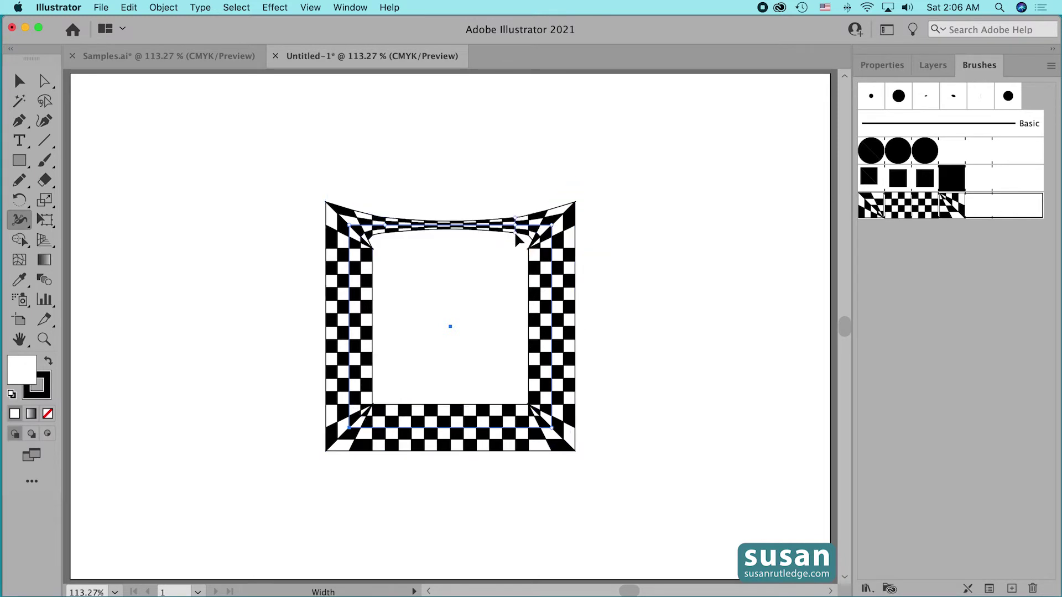
{"action": "left_click", "coordinate": [451, 228]}
{"action": "left_click_drag", "start_coordinate": [450, 229], "coordinate": [450, 260]}
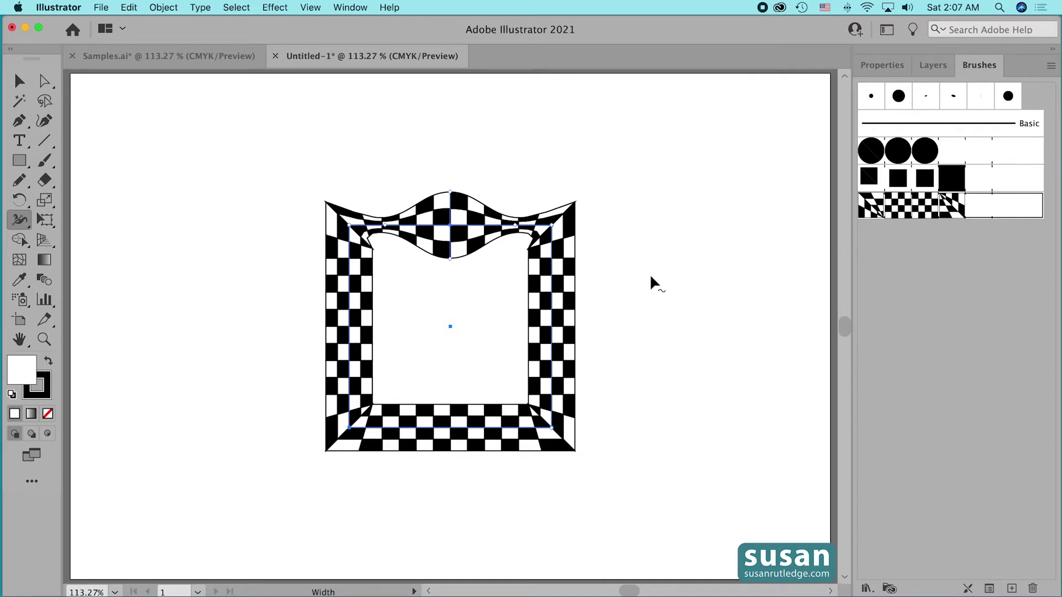
Step: Narrow the right side's stroke near both corners and widen its middle into a matching bulge
{"action": "mouse_move", "coordinate": [569, 251]}
{"action": "left_mouse_down"}
{"action": "mouse_move", "coordinate": [553, 256]}
{"action": "mouse_move", "coordinate": [561, 262]}
{"action": "left_mouse_up"}
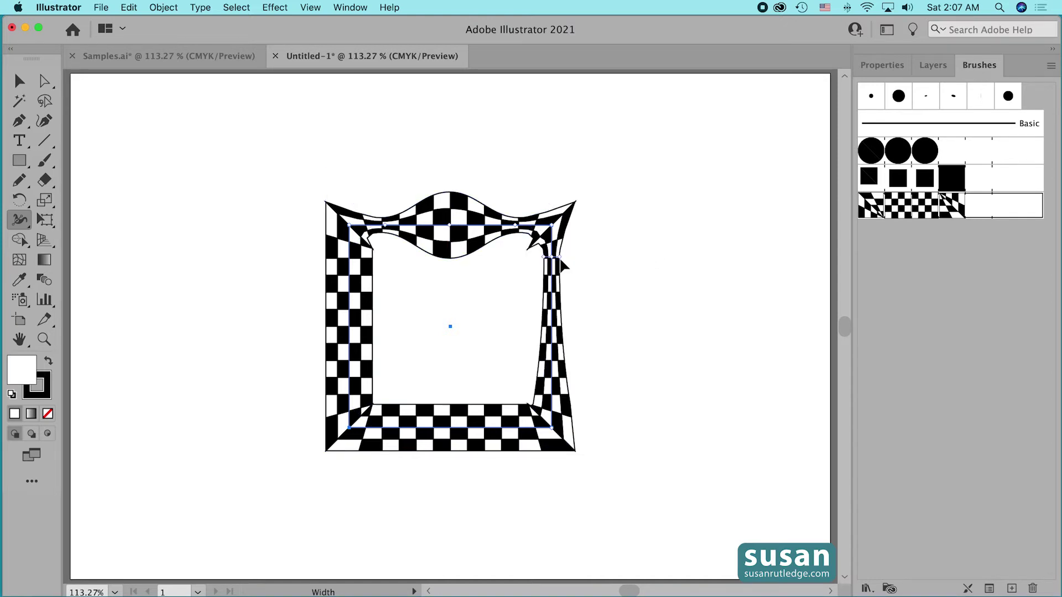
{"action": "left_click_drag", "start_coordinate": [555, 403], "coordinate": [564, 391]}
{"action": "left_click_drag", "start_coordinate": [553, 327], "coordinate": [585, 332]}
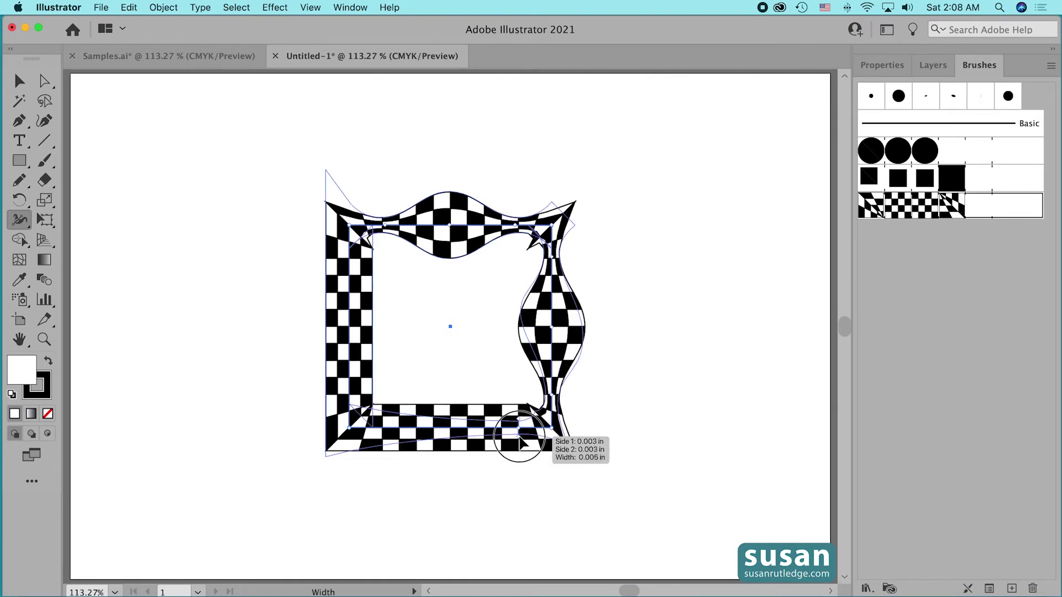
Step: Shape the bottom and left sides the same way, with narrow stroke widths near the corners and wide bulges at their midpoints
{"action": "left_click_drag", "start_coordinate": [520, 439], "coordinate": [520, 437]}
{"action": "left_click_drag", "start_coordinate": [451, 427], "coordinate": [450, 456]}
{"action": "left_click_drag", "start_coordinate": [356, 390], "coordinate": [363, 410]}
{"action": "left_click_drag", "start_coordinate": [357, 259], "coordinate": [365, 261]}
{"action": "left_click_drag", "start_coordinate": [354, 326], "coordinate": [383, 327]}
{"action": "key", "text": "v"}
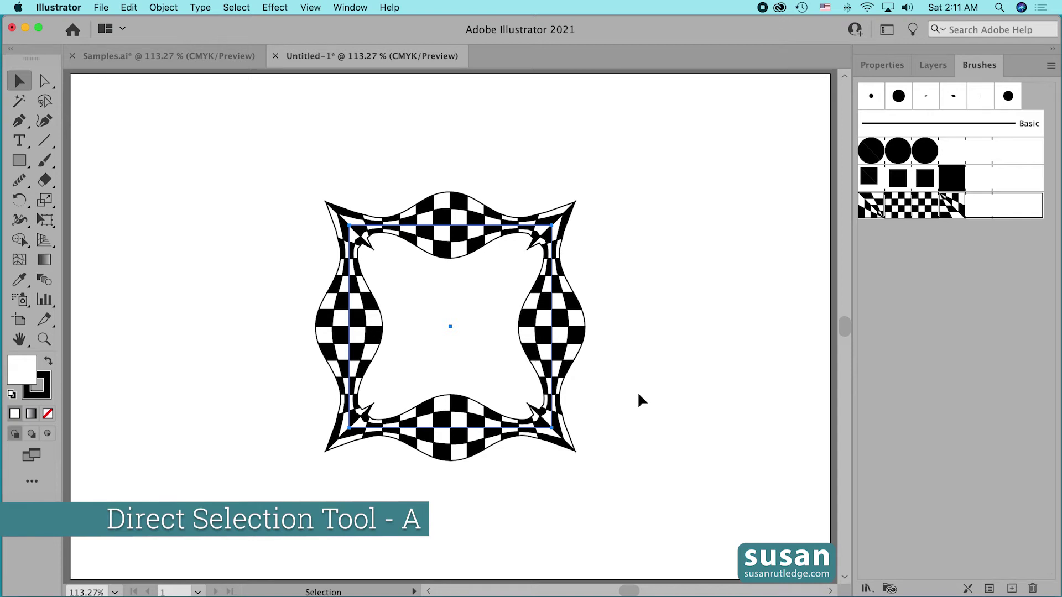
Step: Round the square's corners with the Direct Selection tool and even out all four with the Smooth tool
{"action": "key", "text": "a"}
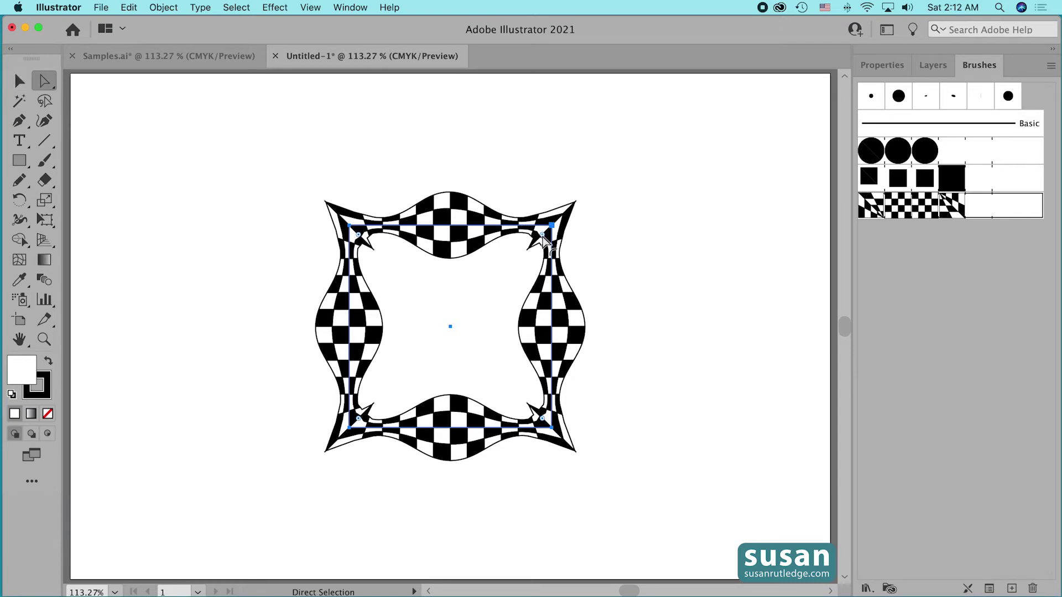
{"action": "left_click_drag", "start_coordinate": [543, 239], "coordinate": [544, 240]}
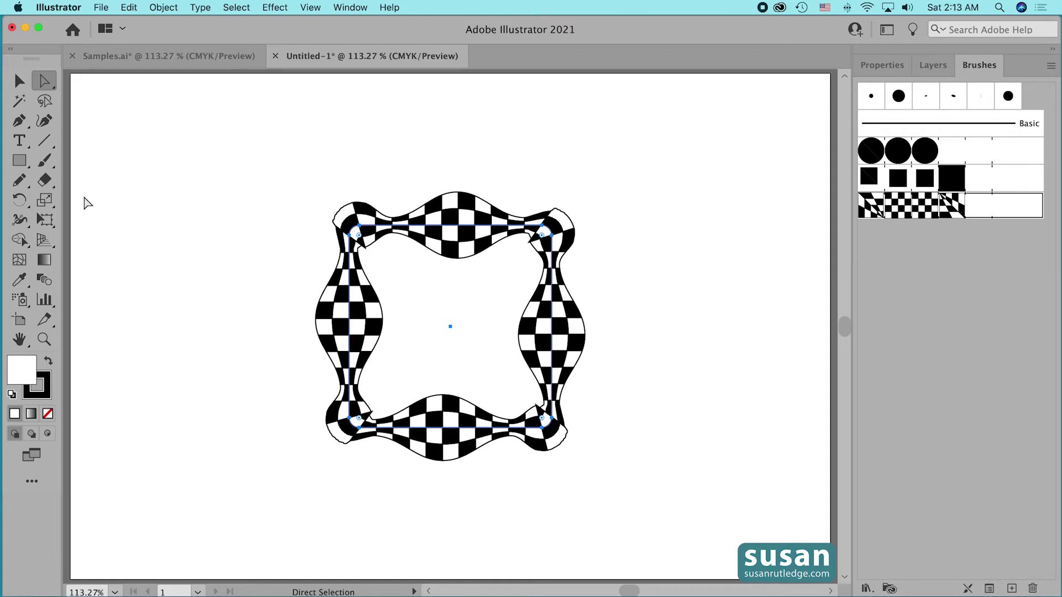
{"action": "left_click", "coordinate": [20, 184]}
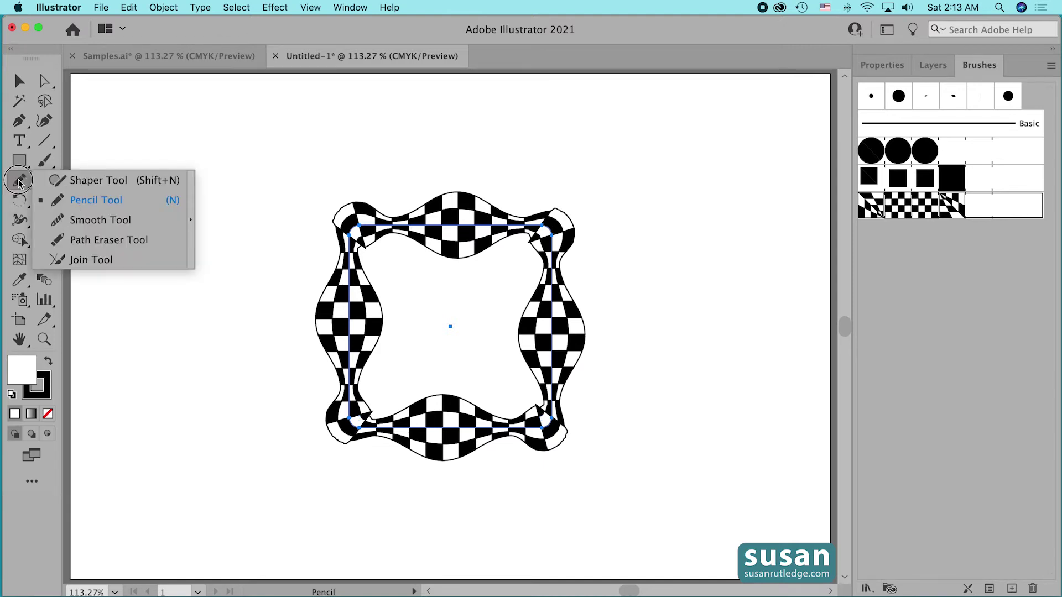
{"action": "left_click", "coordinate": [122, 220]}
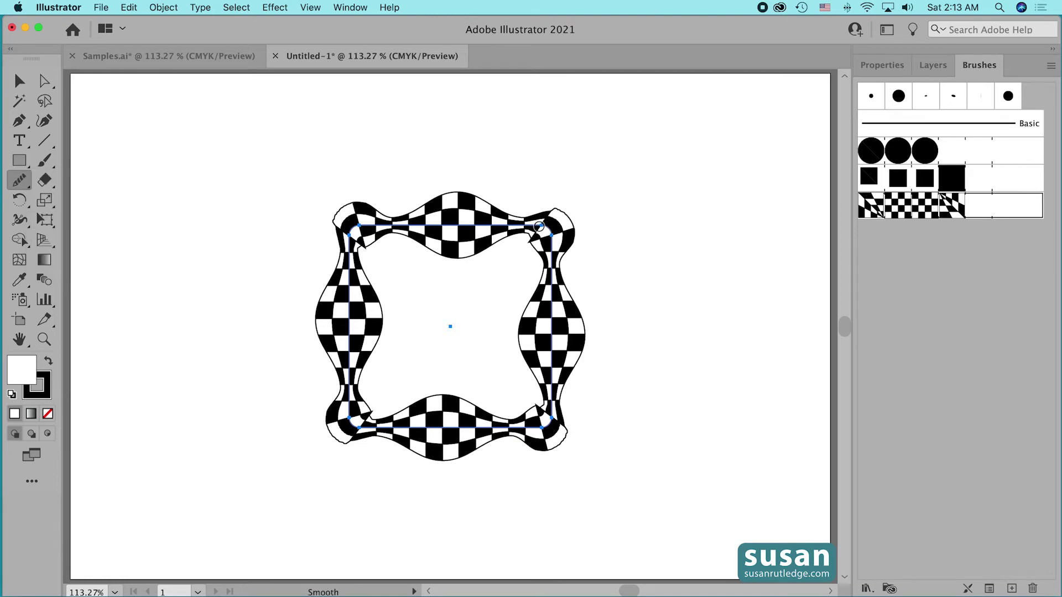
{"action": "left_click_drag", "start_coordinate": [540, 226], "coordinate": [570, 228]}
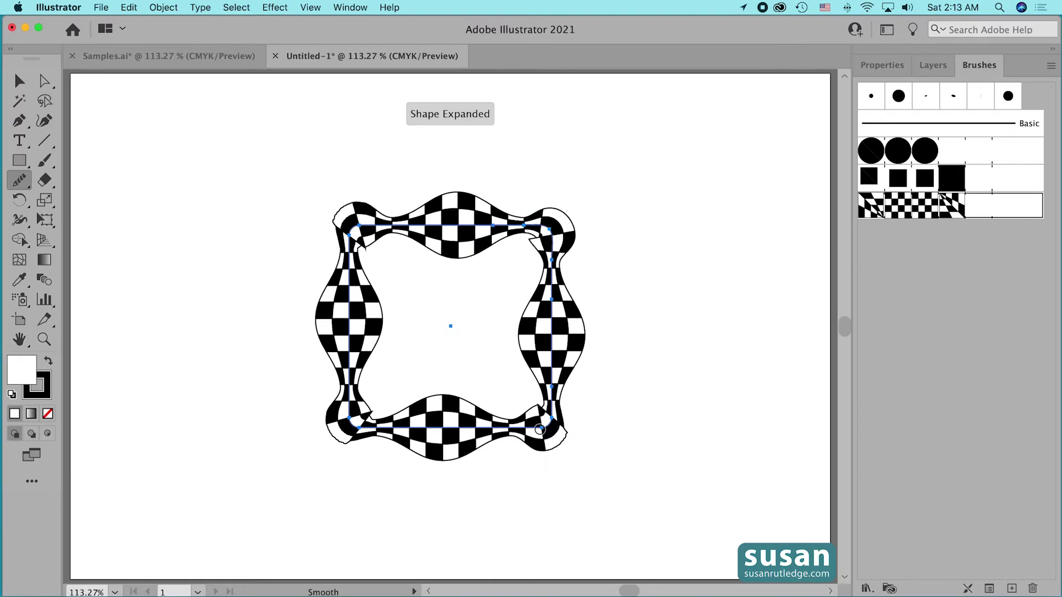
{"action": "left_click_drag", "start_coordinate": [551, 417], "coordinate": [541, 433]}
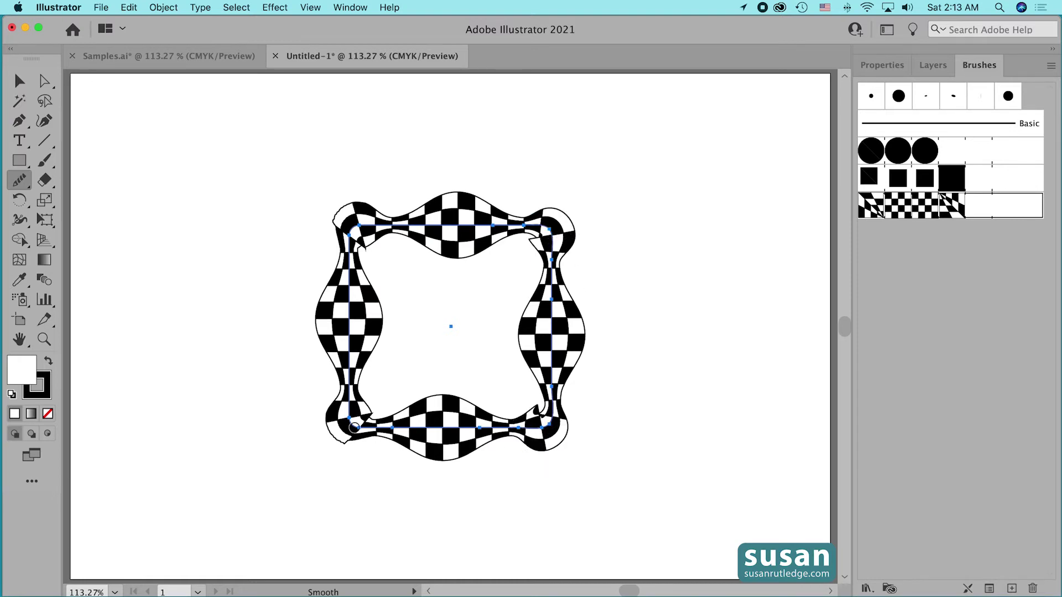
{"action": "left_click_drag", "start_coordinate": [353, 426], "coordinate": [361, 432]}
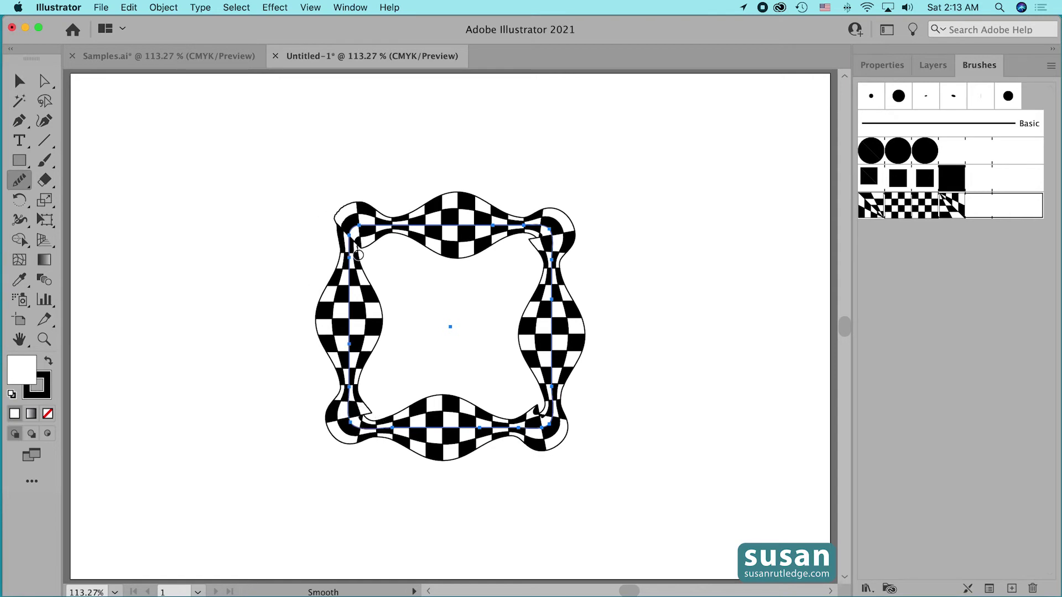
{"action": "left_click_drag", "start_coordinate": [351, 230], "coordinate": [361, 225]}
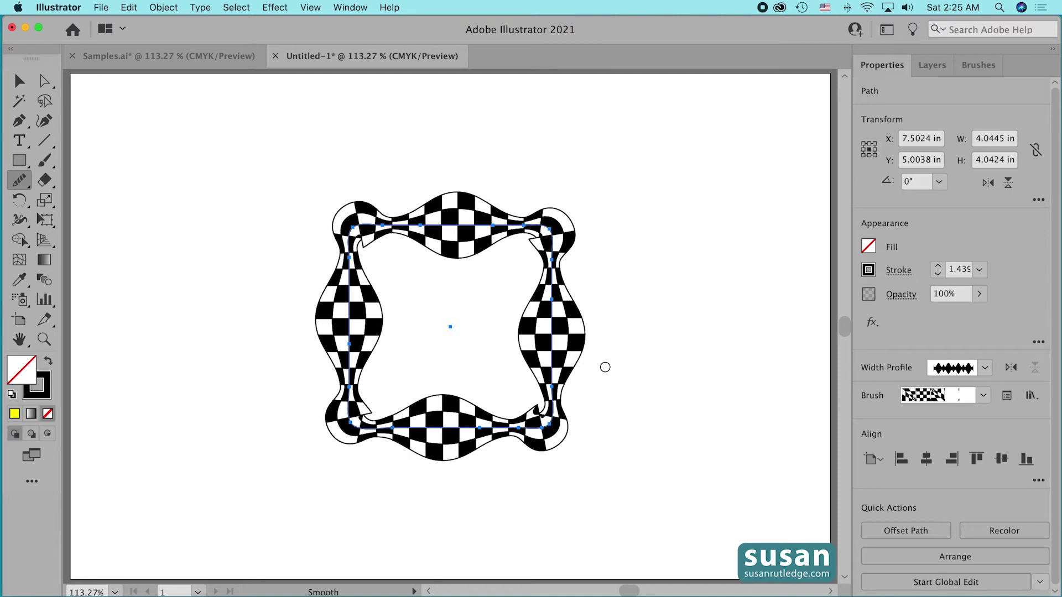
Step: Convert the checkered frame to editable shapes with Outline Stroke and deselect it
{"action": "left_click", "coordinate": [161, 8]}
{"action": "mouse_move", "coordinate": [211, 303]}
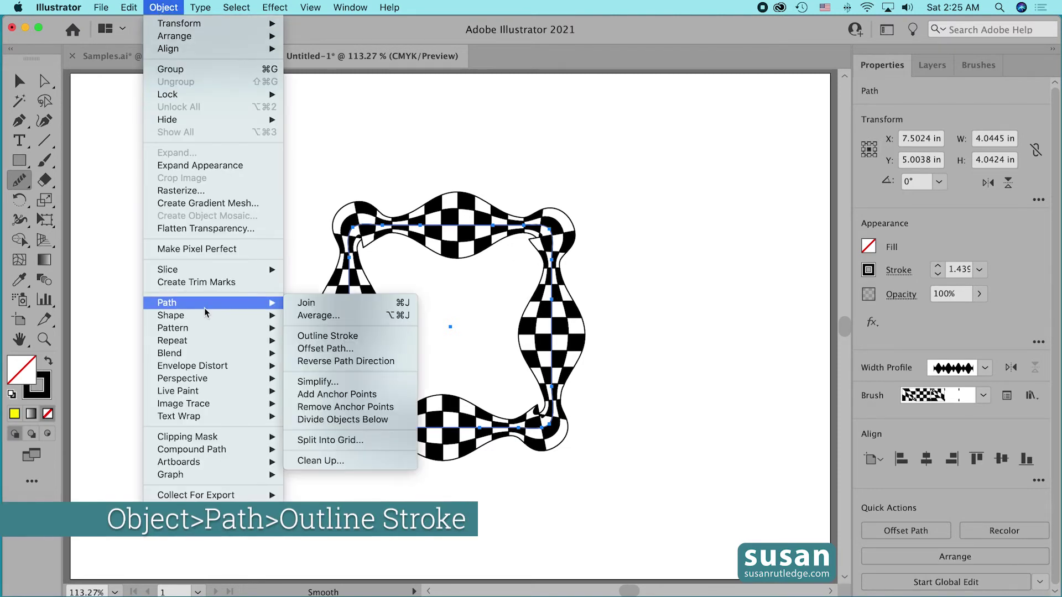
{"action": "left_click", "coordinate": [361, 337]}
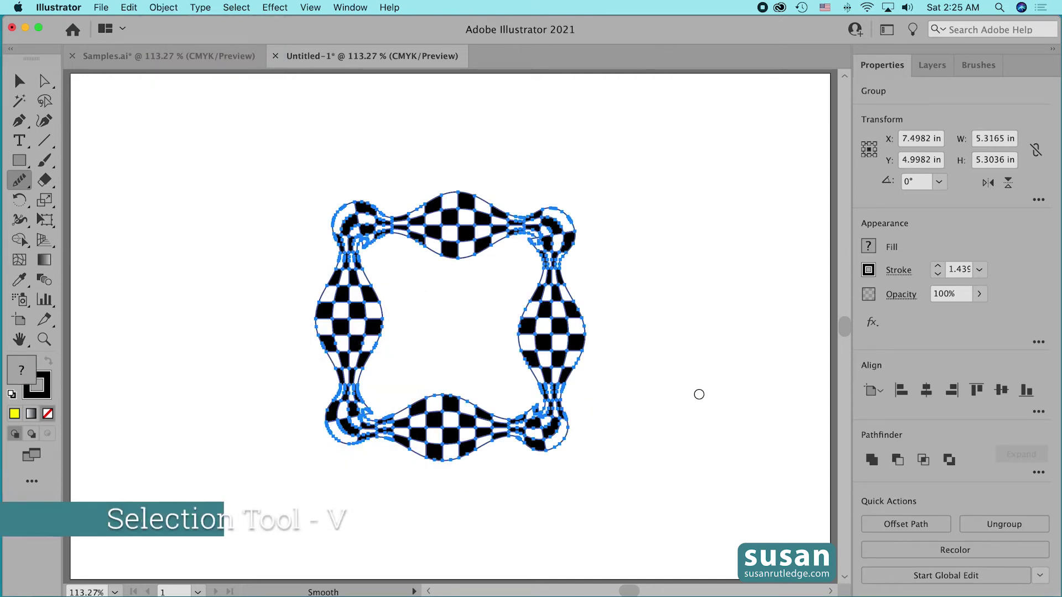
{"action": "key", "text": "v"}
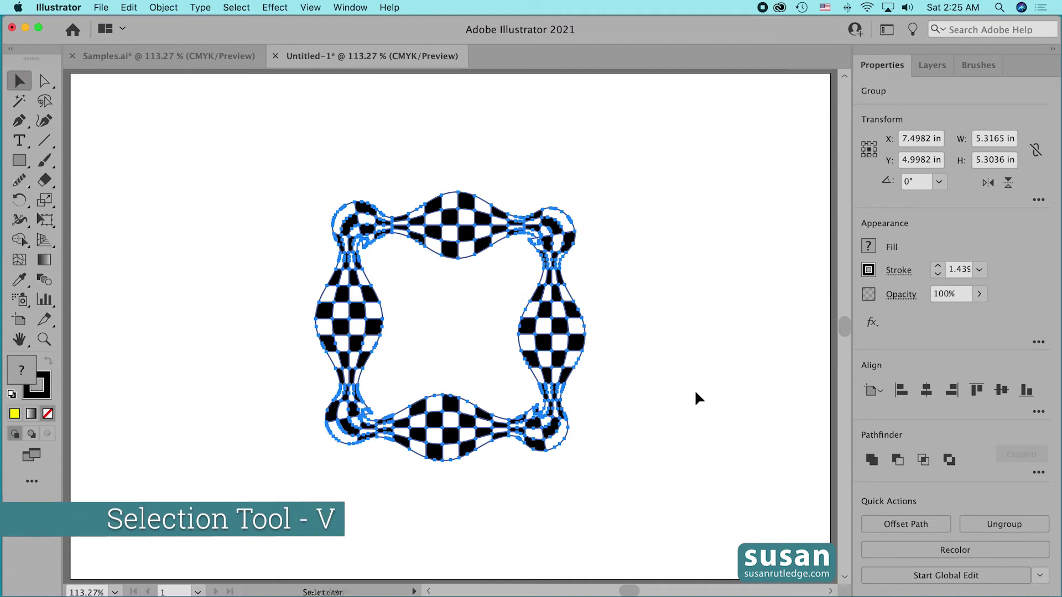
{"action": "left_click", "coordinate": [623, 393]}
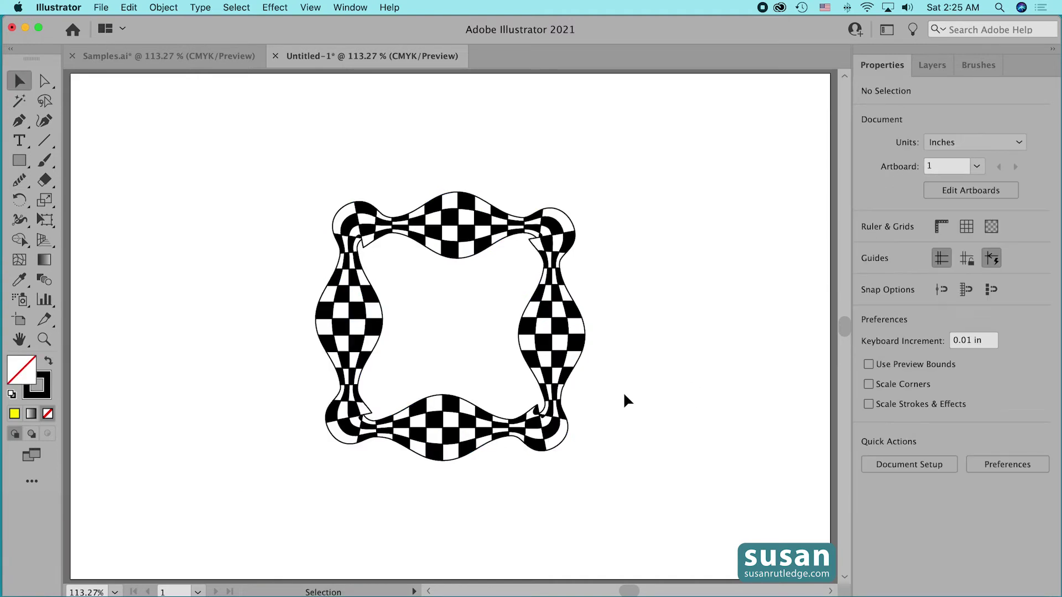
Step: Restore the default white fill and black stroke, and erase the stray spikes at the frame's inner corners with an enlarged Eraser
{"action": "key", "text": "d"}
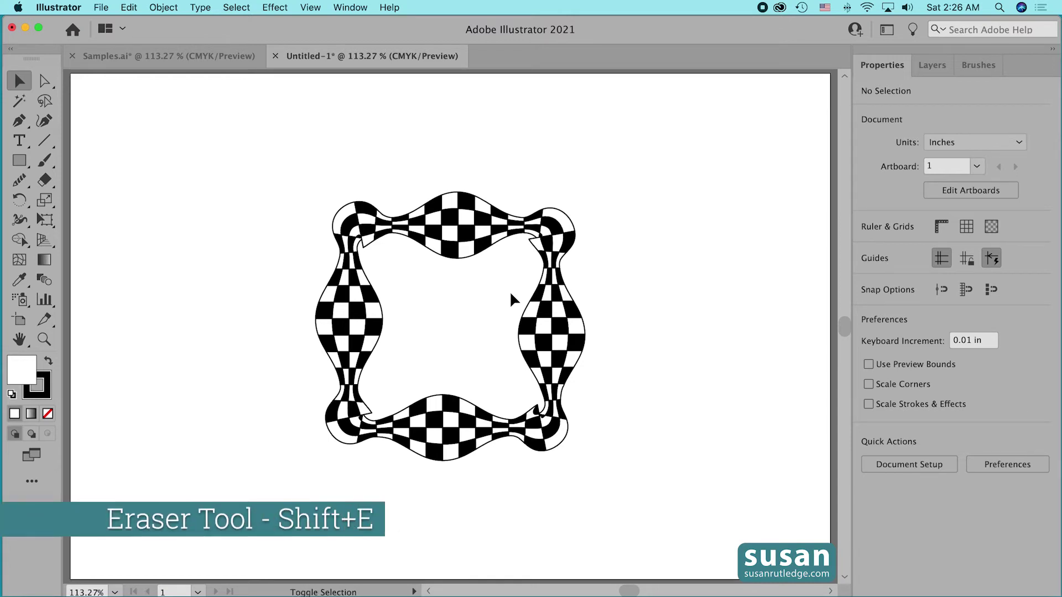
{"action": "key", "text": "shift+e"}
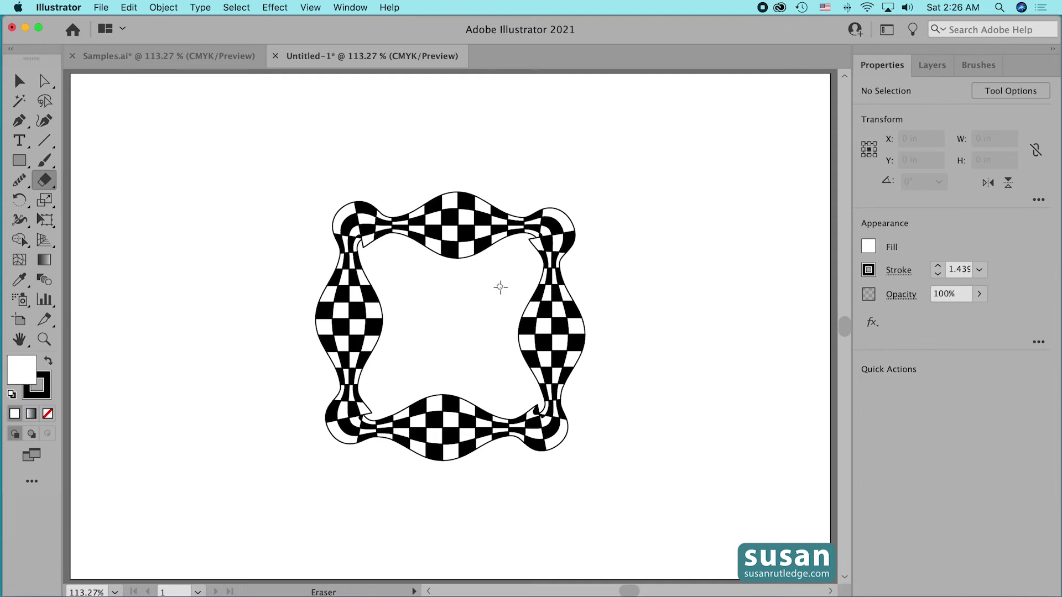
{"action": "key", "text": "bracketright"}
{"action": "key", "text": "bracketright"}
{"action": "key", "text": "bracketright"}
{"action": "key", "text": "bracketleft"}
{"action": "key", "text": "bracketleft"}
{"action": "key", "text": "bracketleft"}
{"action": "key", "text": "bracketright"}
{"action": "key", "text": "bracketright"}
{"action": "key", "text": "bracketright"}
{"action": "key", "text": "bracketleft"}
{"action": "key", "text": "bracketleft"}
{"action": "key", "text": "bracketleft"}
{"action": "key", "text": "bracketright"}
{"action": "key", "text": "bracketright"}
{"action": "key", "text": "bracketright"}
{"action": "key", "text": "bracketleft"}
{"action": "key", "text": "bracketleft"}
{"action": "key", "text": "bracketleft"}
{"action": "key", "text": "bracketright"}
{"action": "key", "text": "bracketright"}
{"action": "key", "text": "bracketright"}
{"action": "key", "text": "bracketleft"}
{"action": "key", "text": "bracketleft"}
{"action": "key", "text": "bracketleft"}
{"action": "key", "text": "bracketright"}
{"action": "key", "text": "bracketright"}
{"action": "key", "text": "bracketright"}
{"action": "mouse_move", "coordinate": [396, 240]}
{"action": "left_mouse_down"}
{"action": "mouse_move", "coordinate": [364, 249]}
{"action": "mouse_move", "coordinate": [396, 241]}
{"action": "left_mouse_up"}
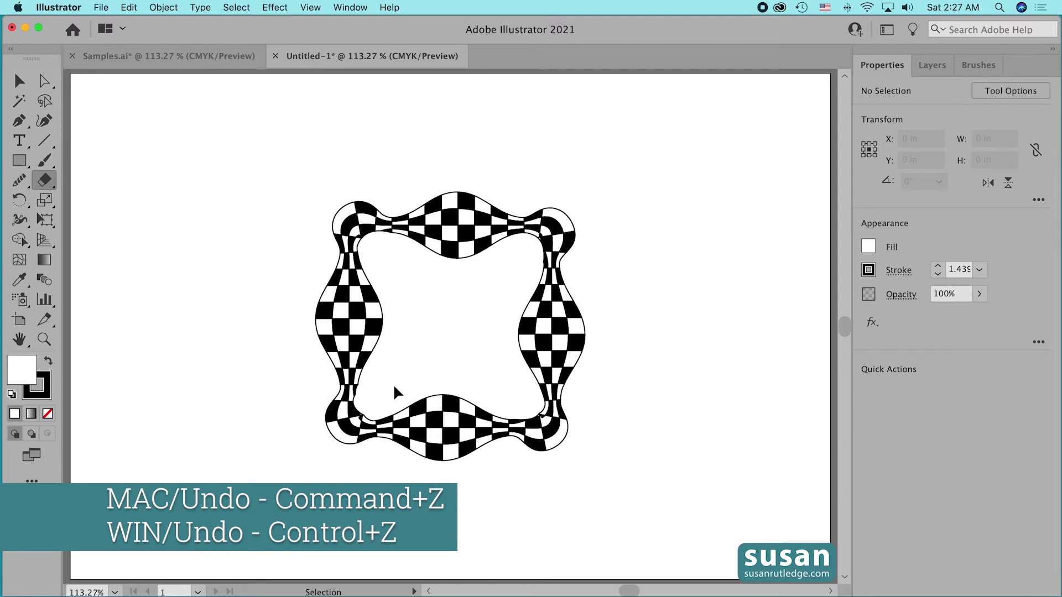
Step: Undo the last erasures and erase the spike at the frame's lower-left inner corner again with a larger Eraser
{"action": "key", "text": "super+z"}
{"action": "key", "text": "super+z"}
{"action": "key", "text": "bracketright"}
{"action": "key", "text": "bracketright"}
{"action": "key", "text": "bracketright"}
{"action": "key", "text": "bracketright"}
{"action": "mouse_move", "coordinate": [374, 410]}
{"action": "left_mouse_down"}
{"action": "mouse_move", "coordinate": [360, 392]}
{"action": "mouse_move", "coordinate": [367, 417]}
{"action": "mouse_move", "coordinate": [351, 404]}
{"action": "mouse_move", "coordinate": [355, 423]}
{"action": "mouse_move", "coordinate": [383, 409]}
{"action": "left_mouse_up"}
{"action": "key", "text": "v"}
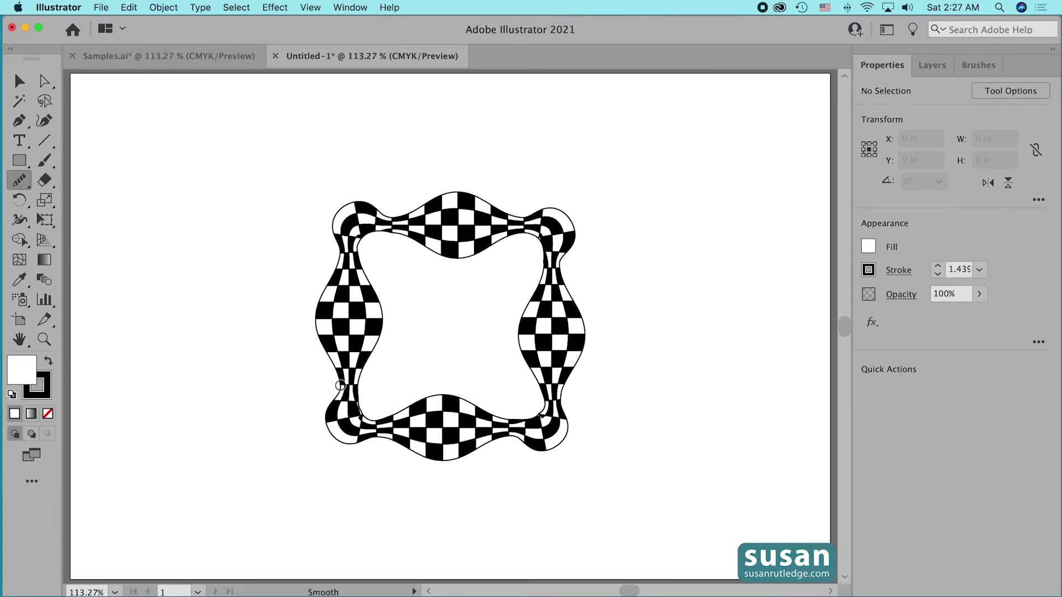
Step: Smooth the erased edge at the frame's lower-left inner corner with the Smooth tool and deselect the artwork
{"action": "left_click", "coordinate": [379, 428]}
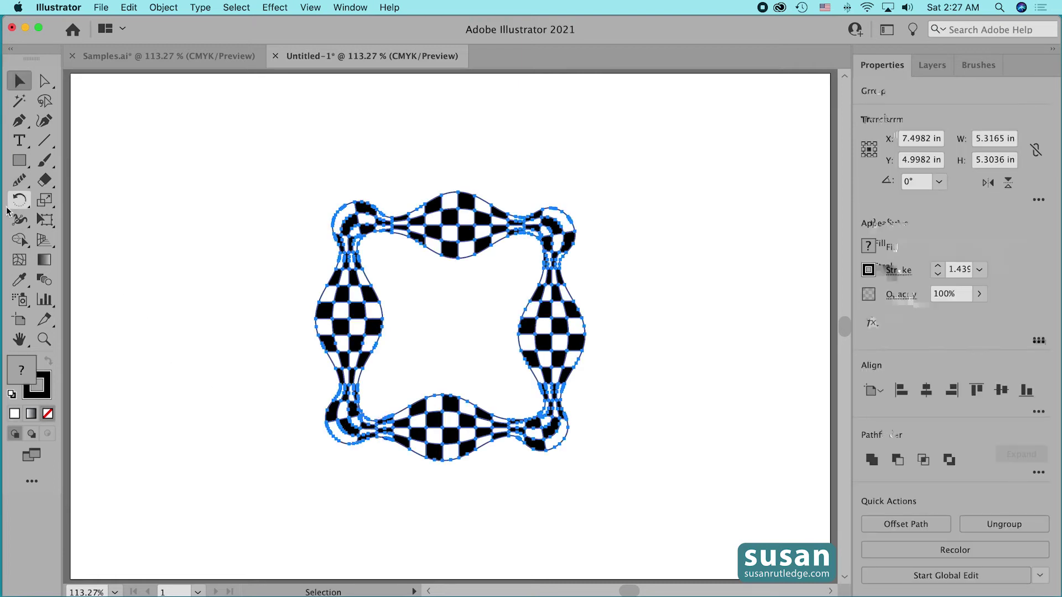
{"action": "left_click", "coordinate": [19, 180]}
{"action": "left_click_drag", "start_coordinate": [358, 405], "coordinate": [377, 418]}
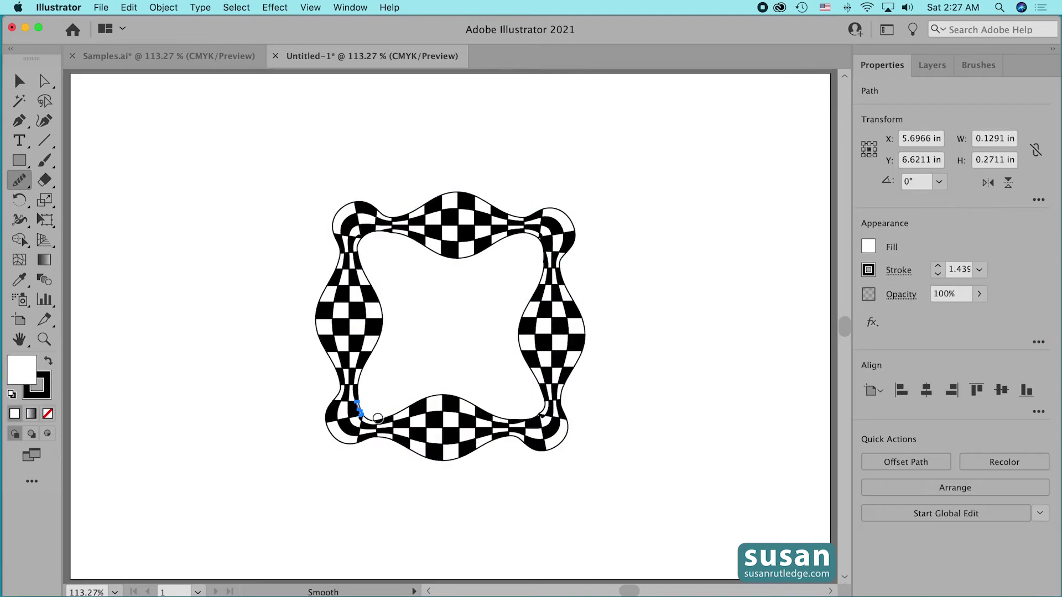
{"action": "key", "text": "v"}
{"action": "left_click", "coordinate": [335, 501]}
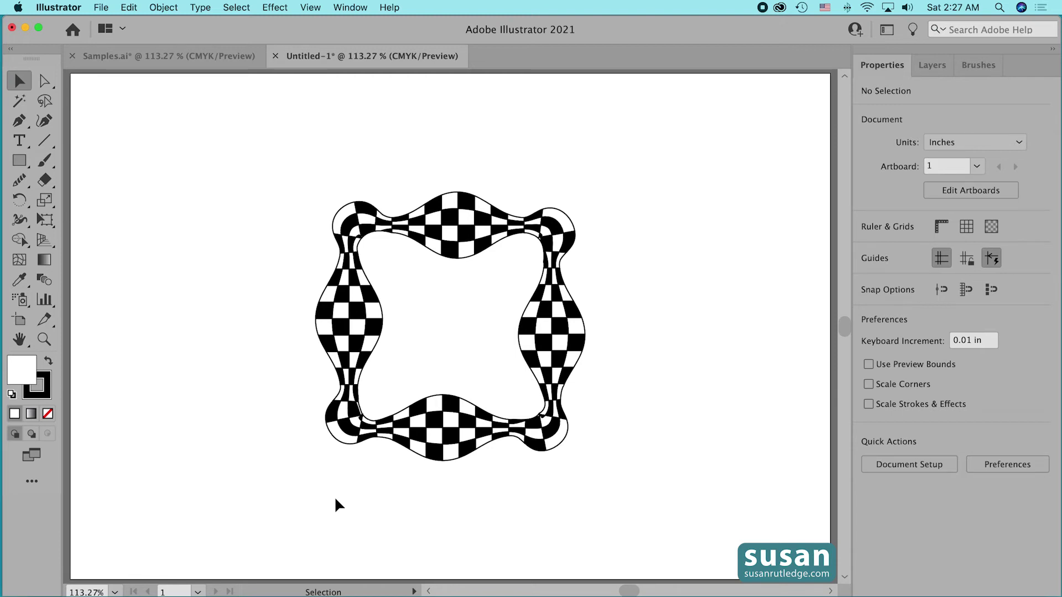
Step: Select nine individual checks scattered around the frame with the Direct Selection tool and fill them with purple
{"action": "key", "text": "a"}
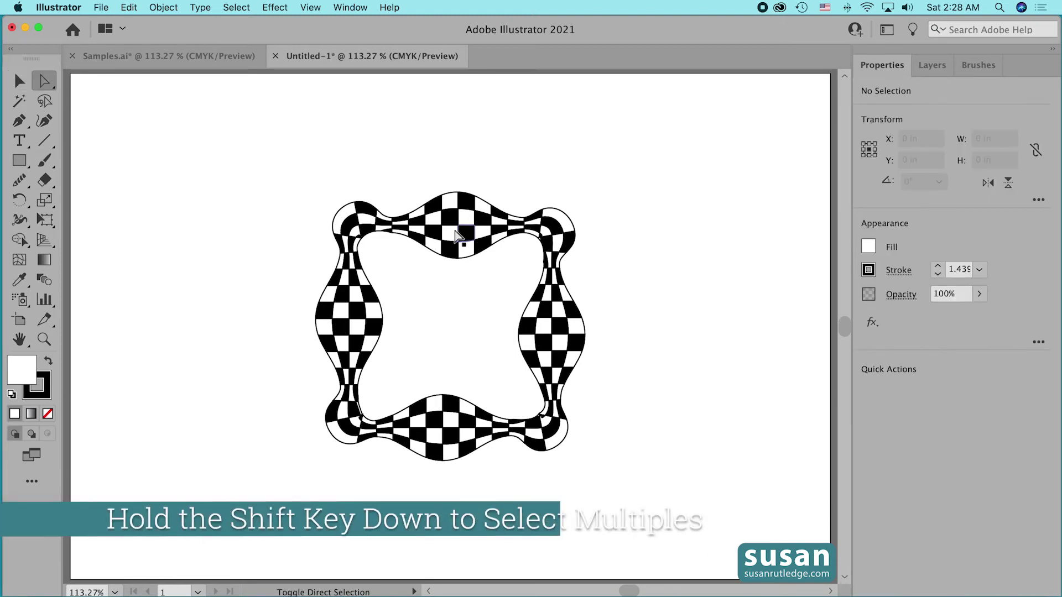
{"action": "left_click", "coordinate": [434, 206], "text": "shift"}
{"action": "left_click", "coordinate": [466, 233], "text": "shift"}
{"action": "left_click", "coordinate": [532, 215], "text": "shift"}
{"action": "left_click", "coordinate": [559, 326], "text": "shift"}
{"action": "left_click", "coordinate": [551, 427], "text": "shift"}
{"action": "left_click", "coordinate": [448, 404], "text": "shift"}
{"action": "left_click", "coordinate": [432, 452], "text": "shift"}
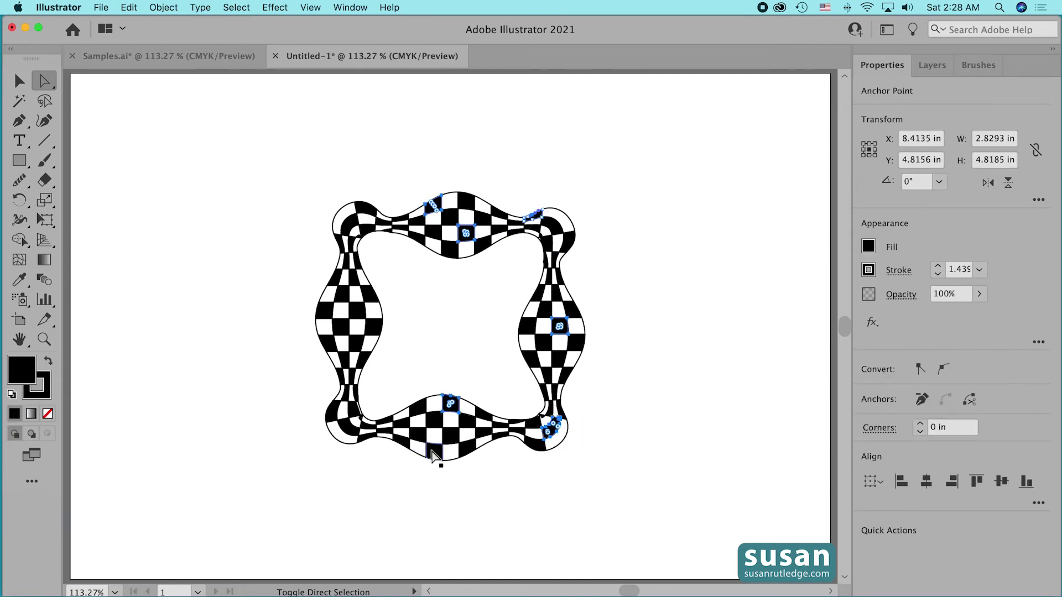
{"action": "left_click", "coordinate": [328, 343], "text": "shift"}
{"action": "left_click", "coordinate": [357, 317], "text": "shift"}
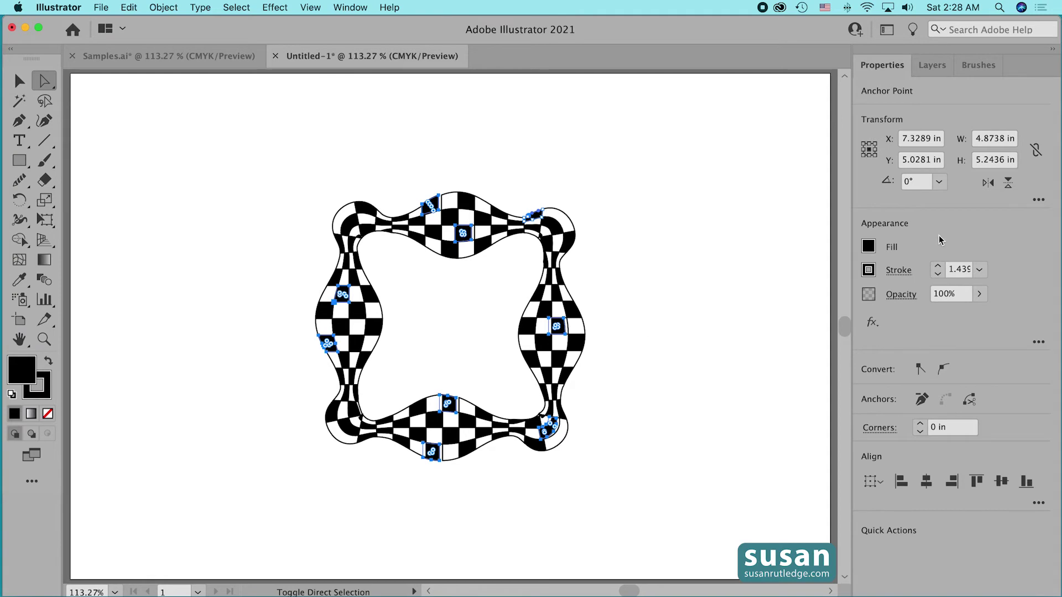
{"action": "left_click", "coordinate": [868, 247]}
{"action": "left_click", "coordinate": [838, 392]}
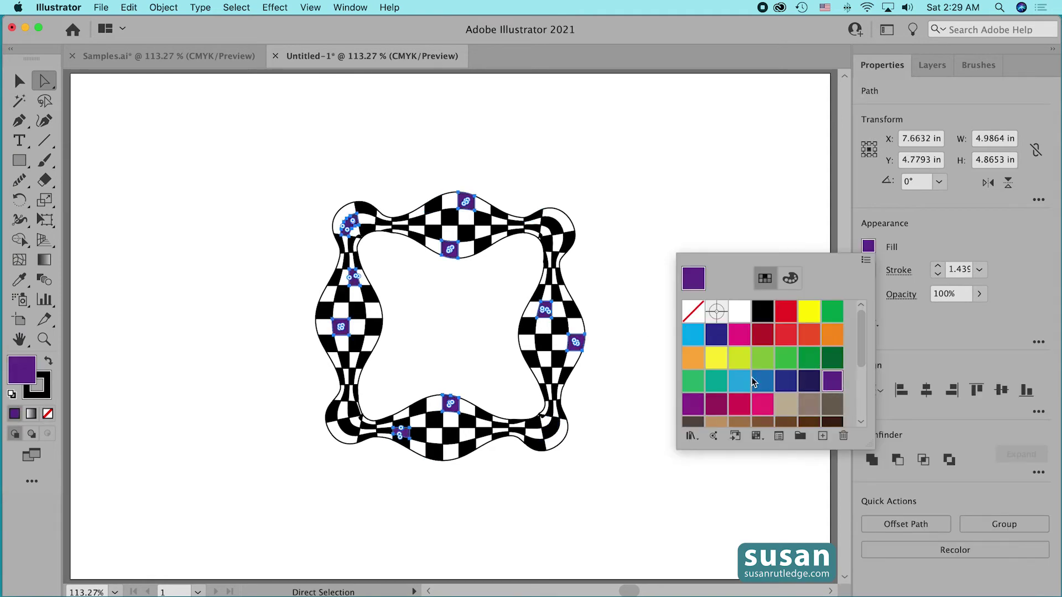
{"action": "left_click", "coordinate": [641, 315]}
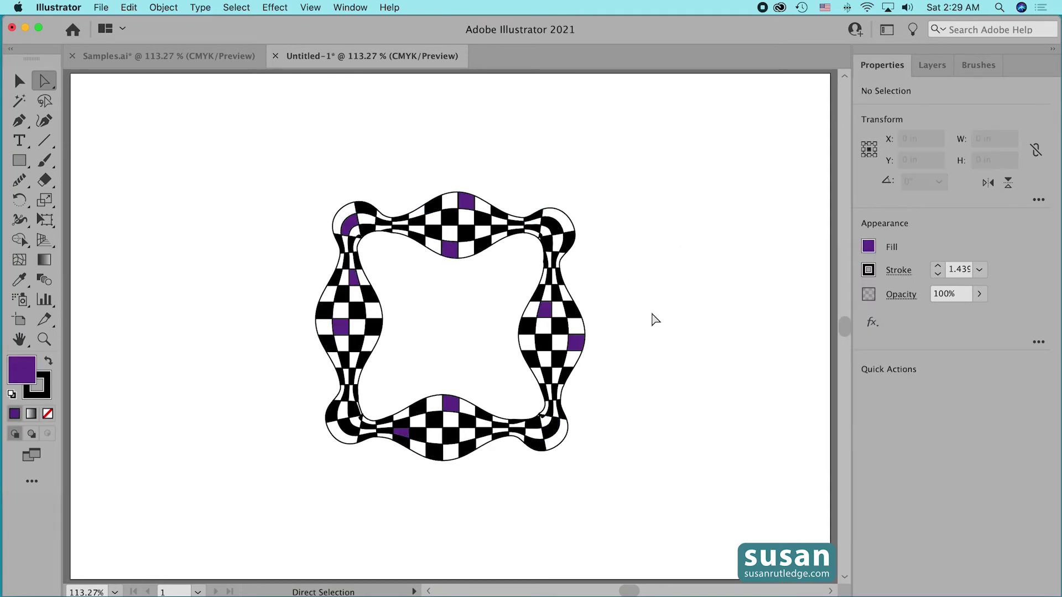
Step: Select one check on each of the frame's four sides and fill them with orange
{"action": "left_click", "coordinate": [356, 342]}
{"action": "left_click", "coordinate": [451, 436], "text": "shift"}
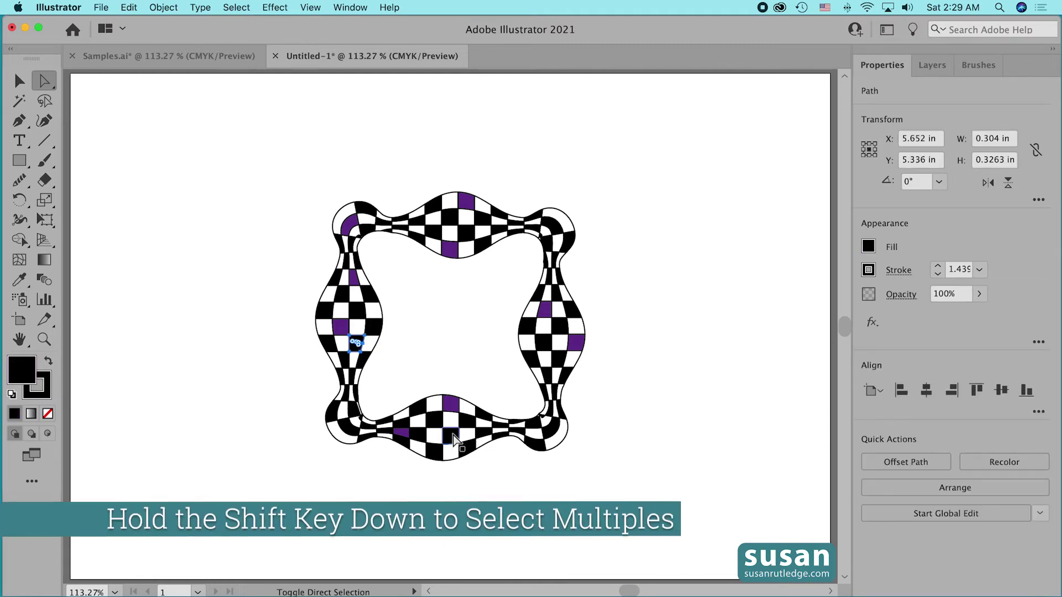
{"action": "left_click", "coordinate": [545, 358], "text": "shift"}
{"action": "left_click", "coordinate": [465, 233], "text": "shift"}
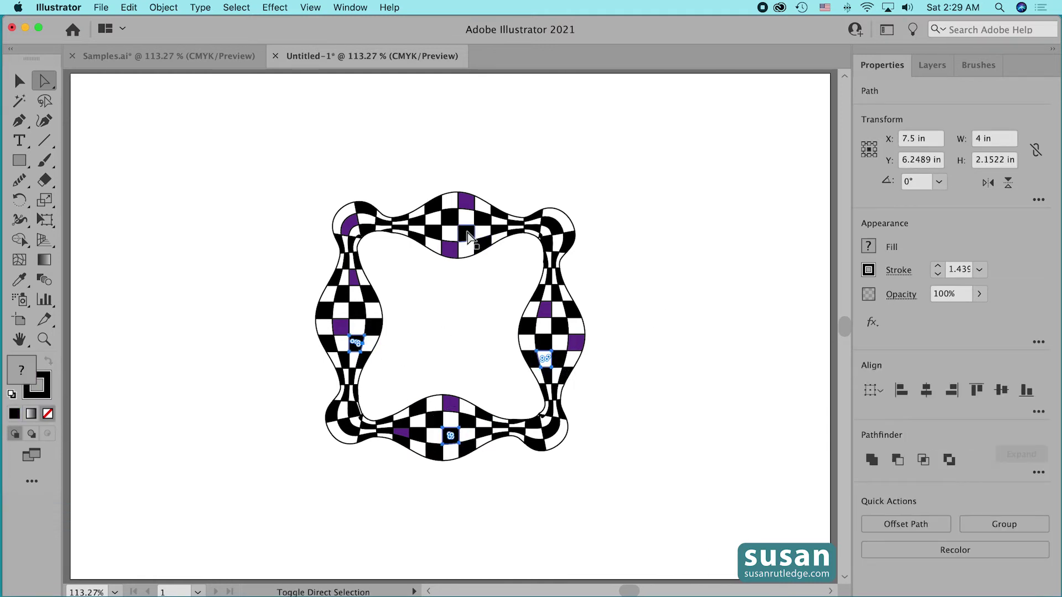
{"action": "left_click", "coordinate": [867, 248]}
{"action": "left_click", "coordinate": [837, 327]}
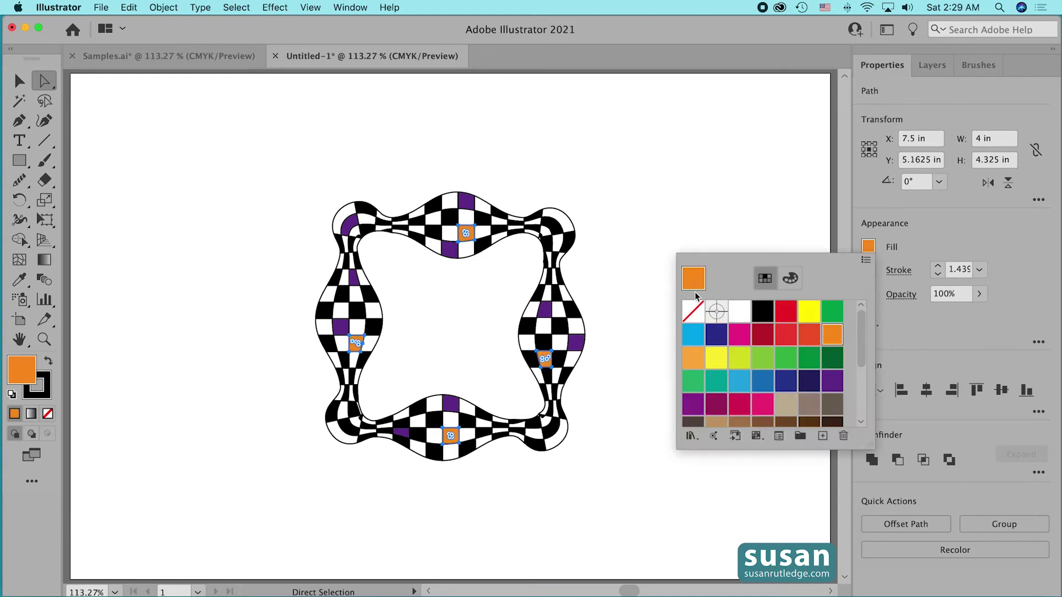
{"action": "left_click", "coordinate": [652, 265]}
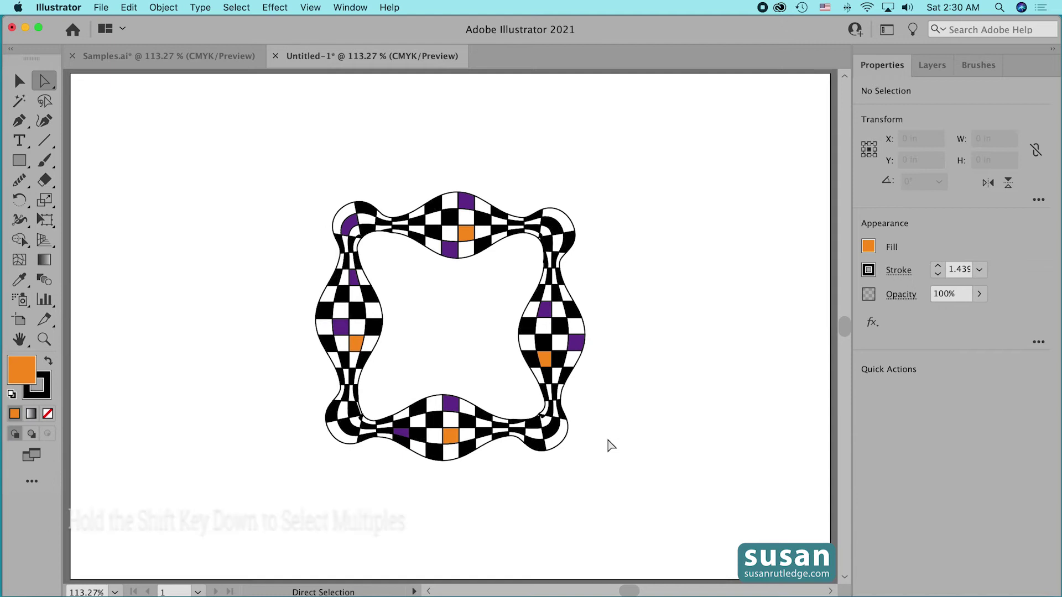
Step: Select four checks in the frame's two lower corners, left side and top side, fill them with light blue, and deselect
{"action": "left_click", "coordinate": [550, 429], "text": "shift"}
{"action": "left_click", "coordinate": [355, 425], "text": "shift"}
{"action": "left_click", "coordinate": [369, 293], "text": "shift"}
{"action": "left_click", "coordinate": [452, 220], "text": "shift"}
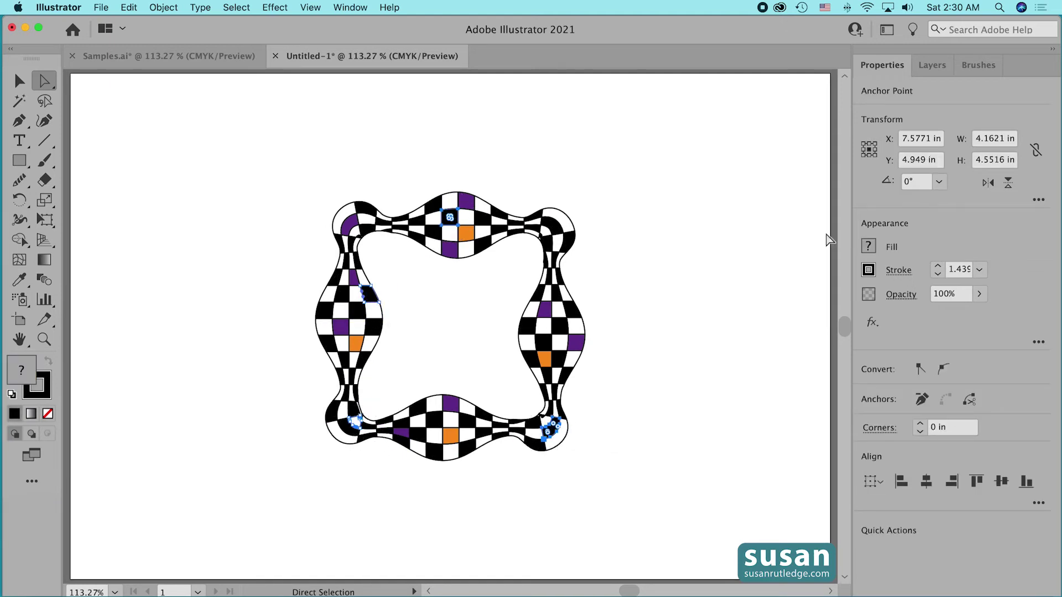
{"action": "left_click", "coordinate": [869, 247]}
{"action": "left_click", "coordinate": [693, 335]}
{"action": "key", "text": "Escape"}
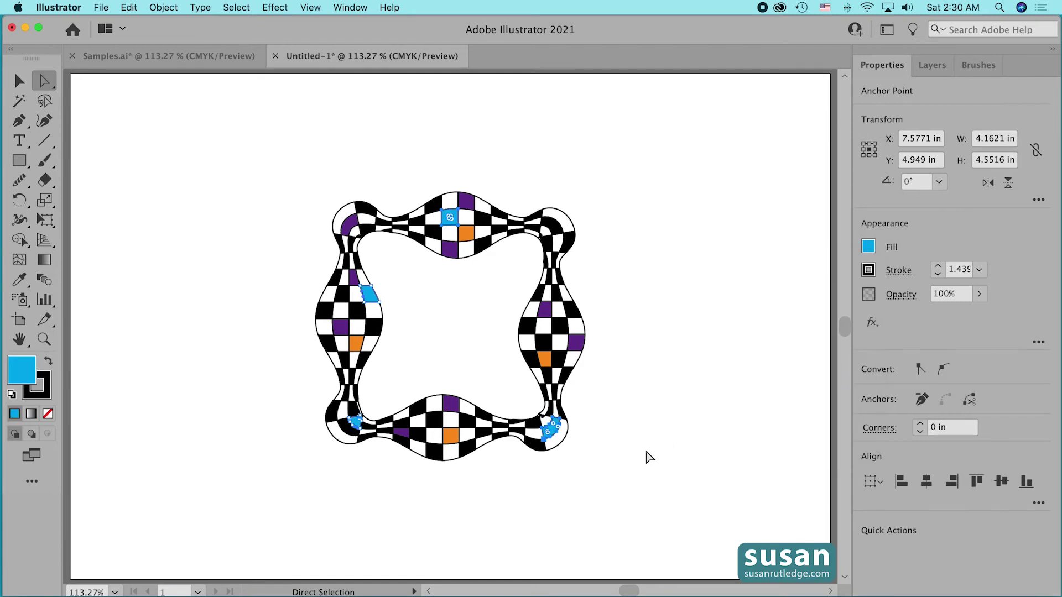
{"action": "left_click", "coordinate": [647, 457]}
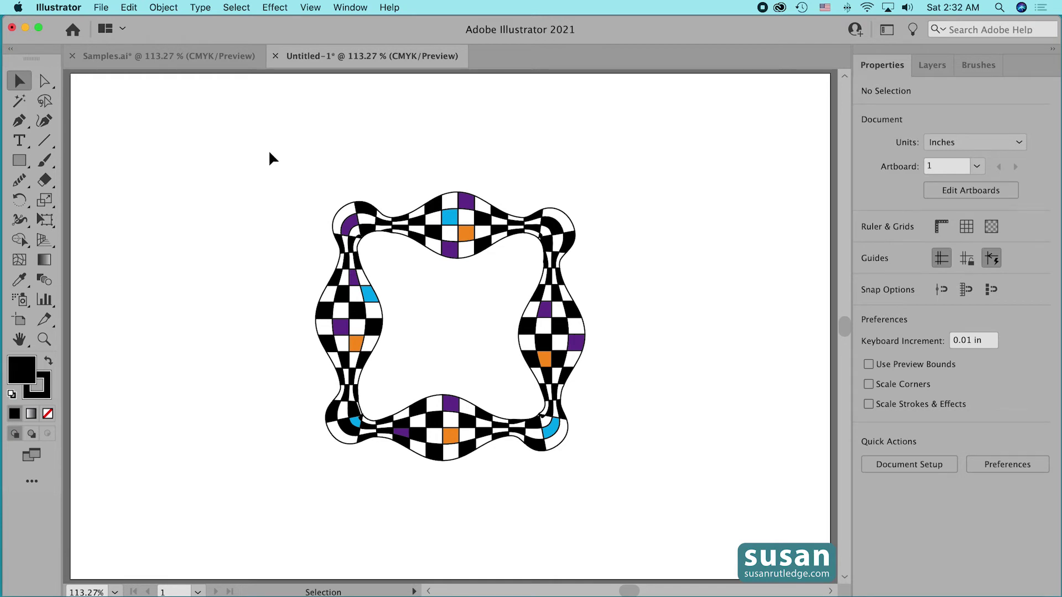
Step: Delete the whole checkered frame and create a 4 in by 4 in circle with the Ellipse tool
{"action": "left_click_drag", "start_coordinate": [275, 157], "coordinate": [636, 509]}
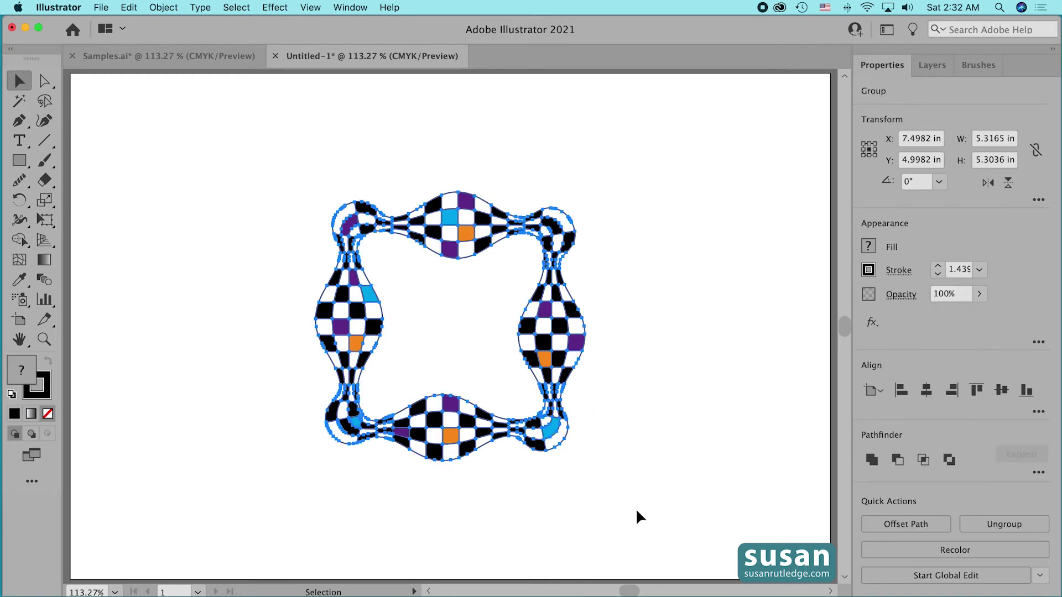
{"action": "key", "text": "Delete"}
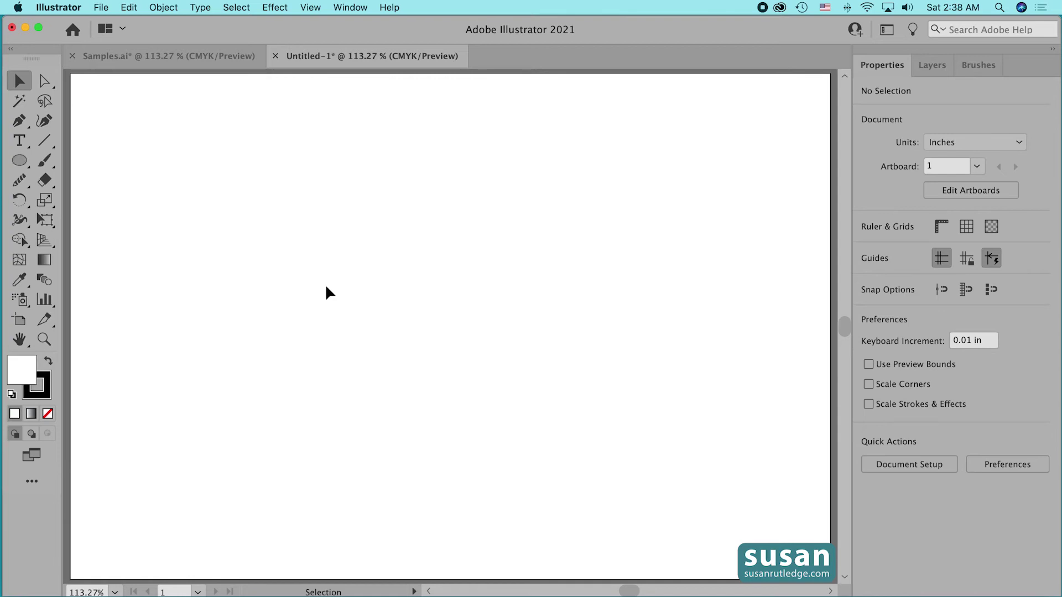
{"action": "key", "text": "l"}
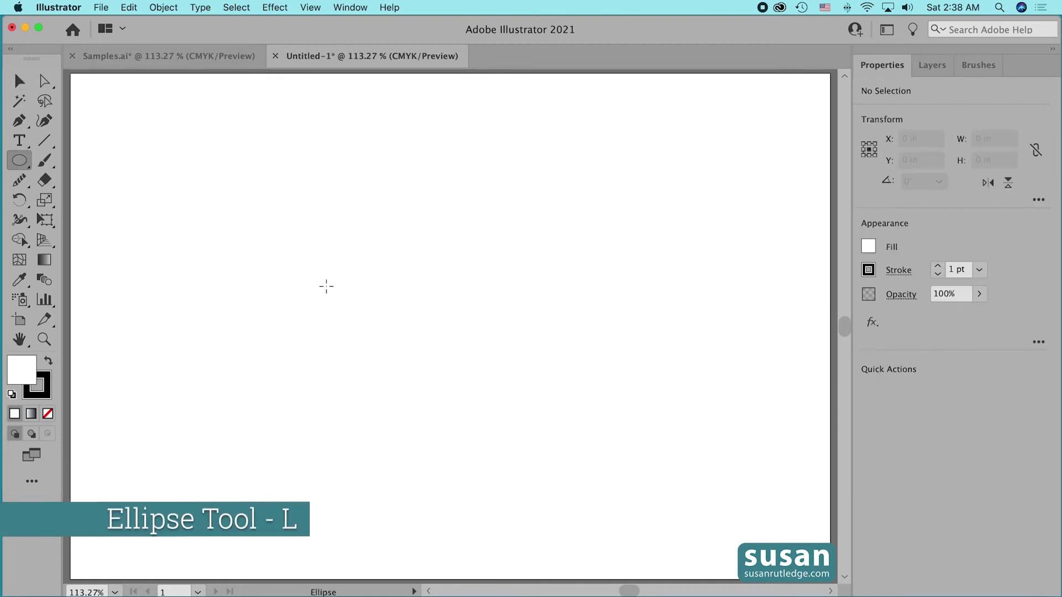
{"action": "left_click", "coordinate": [458, 238]}
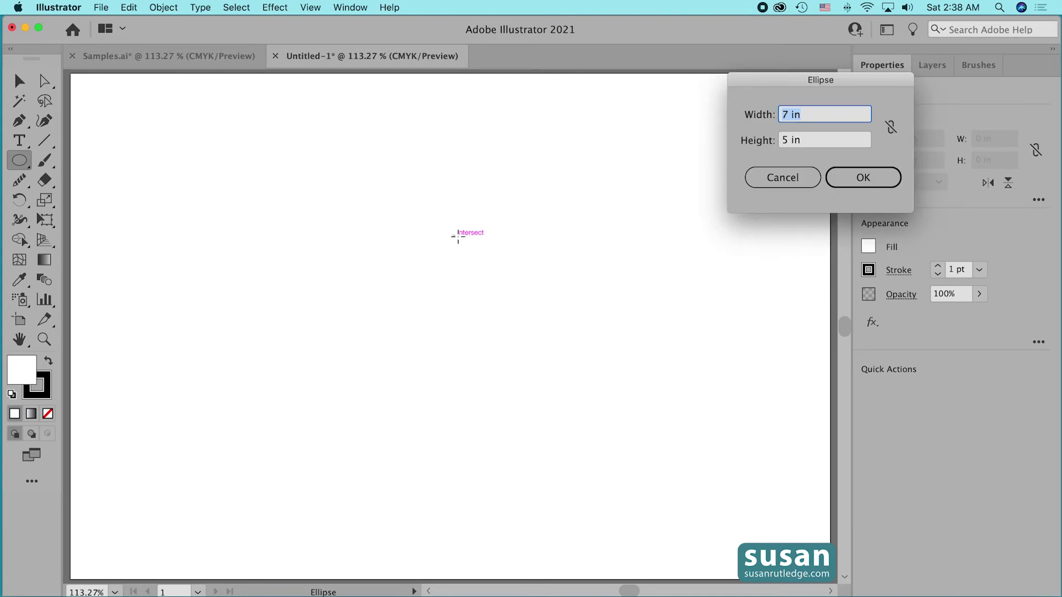
{"action": "type", "text": "4"}
{"action": "key", "text": "Tab"}
{"action": "type", "text": "4"}
{"action": "left_click", "coordinate": [863, 181]}
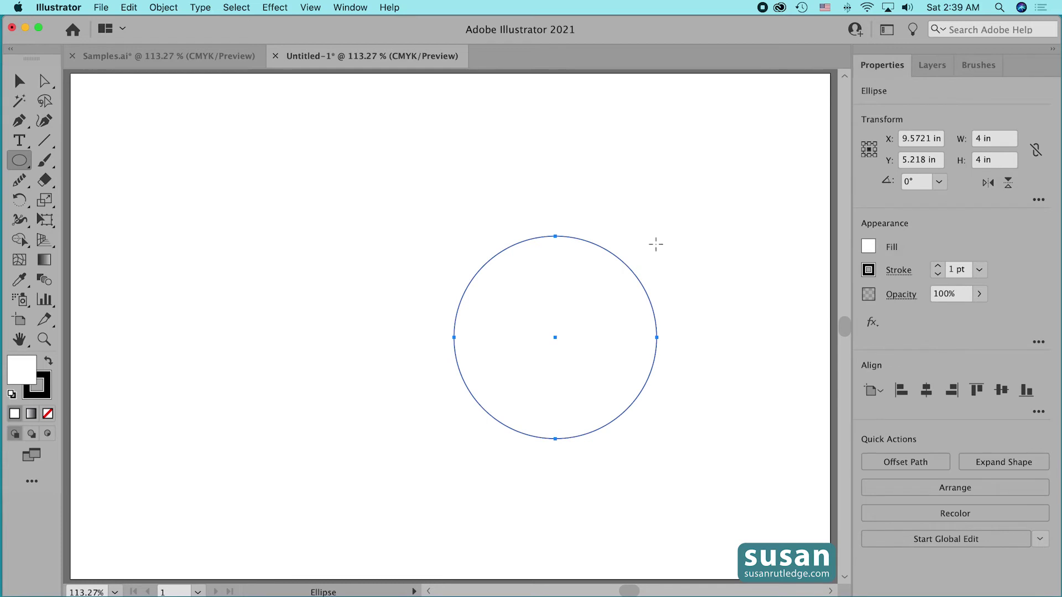
Step: Apply the round dot pattern brush to the circle and widen its stroke at the top anchor inward to the center with the Width tool
{"action": "left_click", "coordinate": [976, 67]}
{"action": "left_click", "coordinate": [896, 151]}
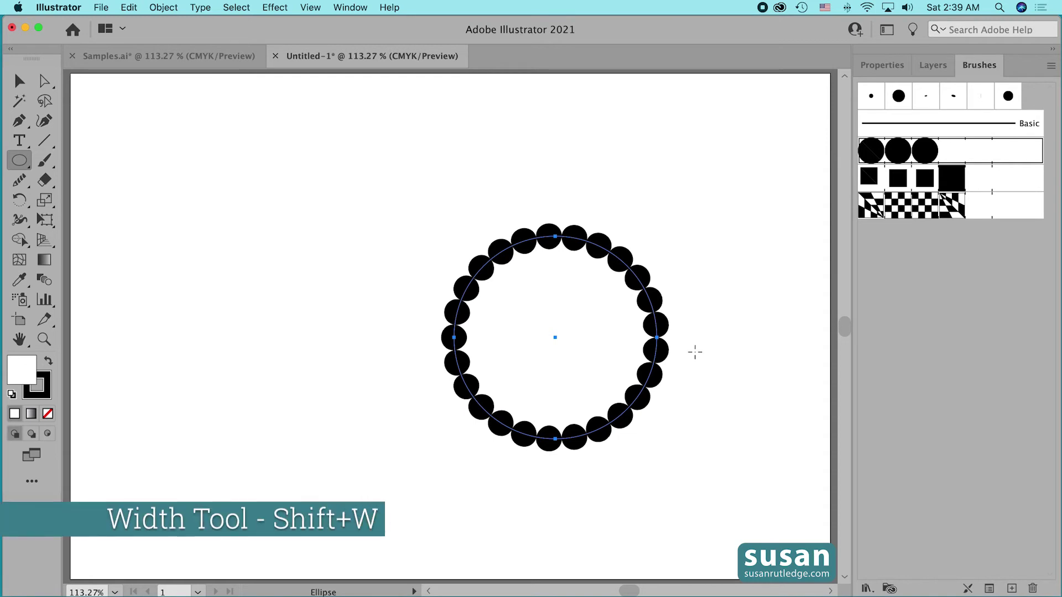
{"action": "key", "text": "shift+w"}
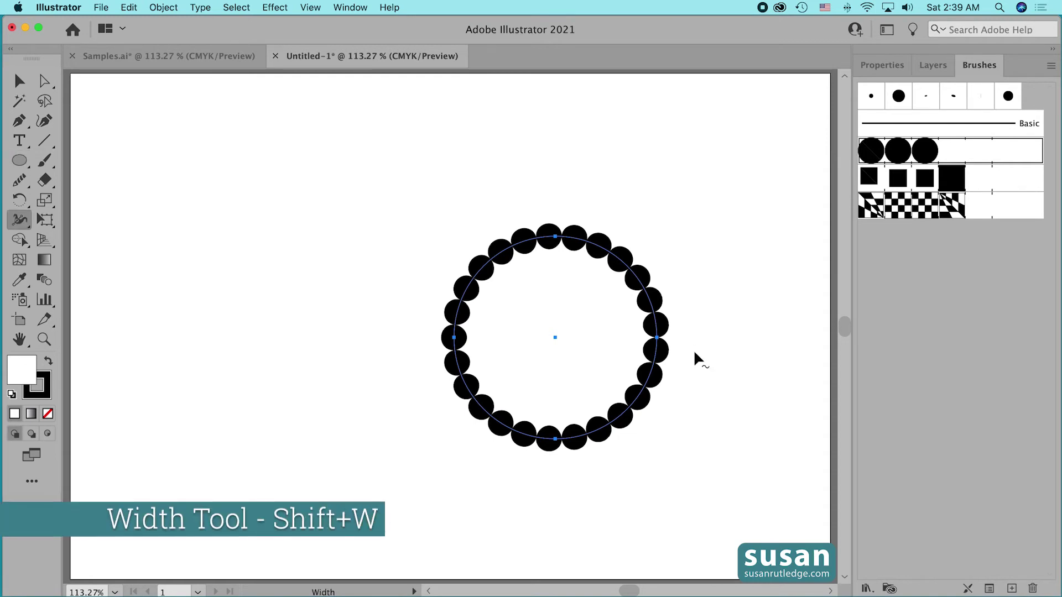
{"action": "mouse_move", "coordinate": [557, 238]}
{"action": "left_click_drag", "start_coordinate": [557, 238], "coordinate": [554, 336]}
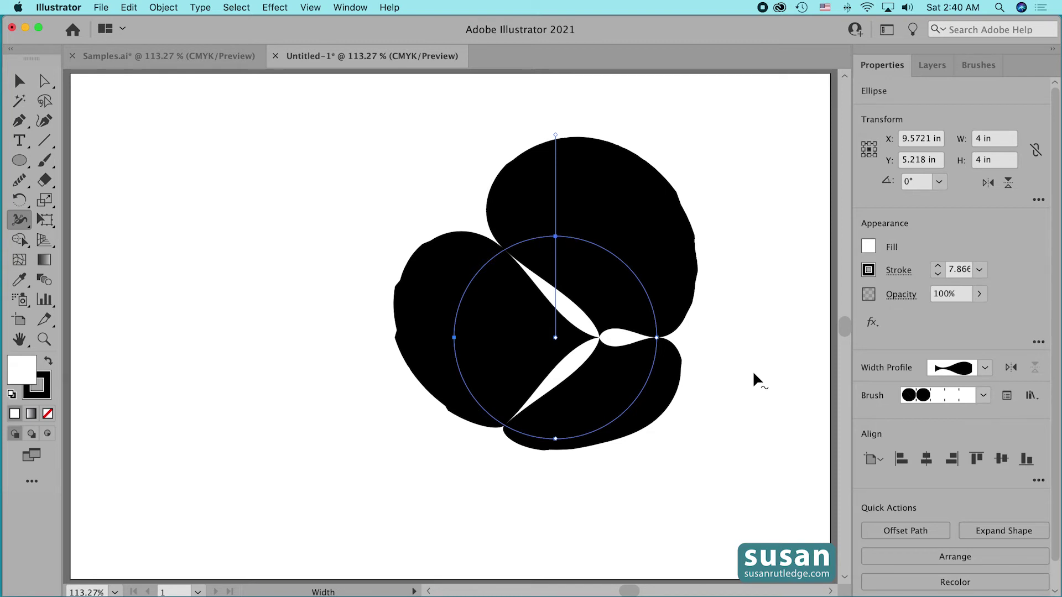
Step: Make the circle's stroke a dashed line with a 20 pt dash and 20 pt gap, and set its weight to 5 pt
{"action": "left_click", "coordinate": [898, 273]}
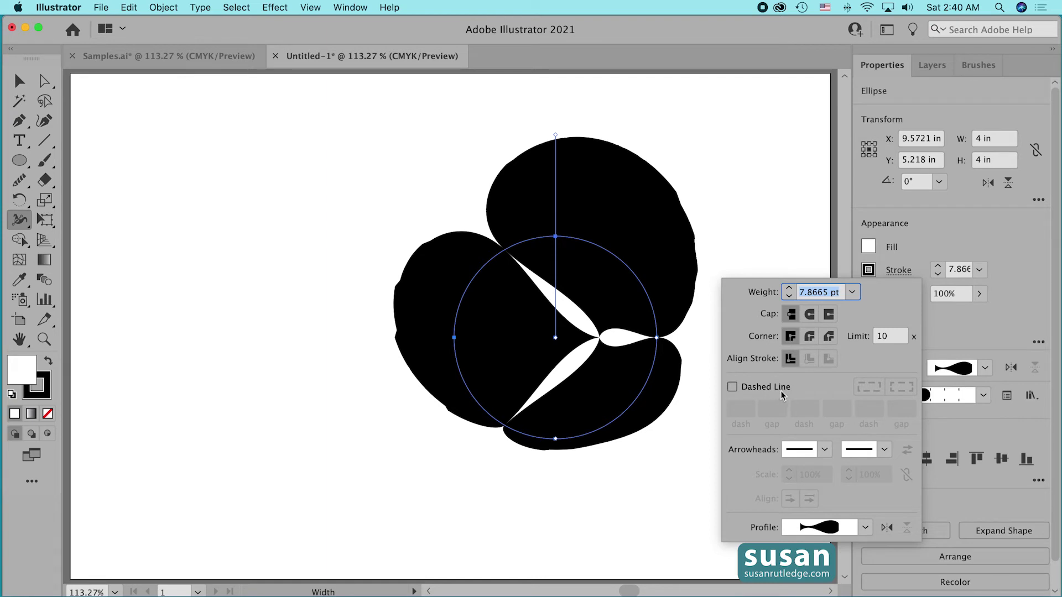
{"action": "left_click", "coordinate": [732, 387]}
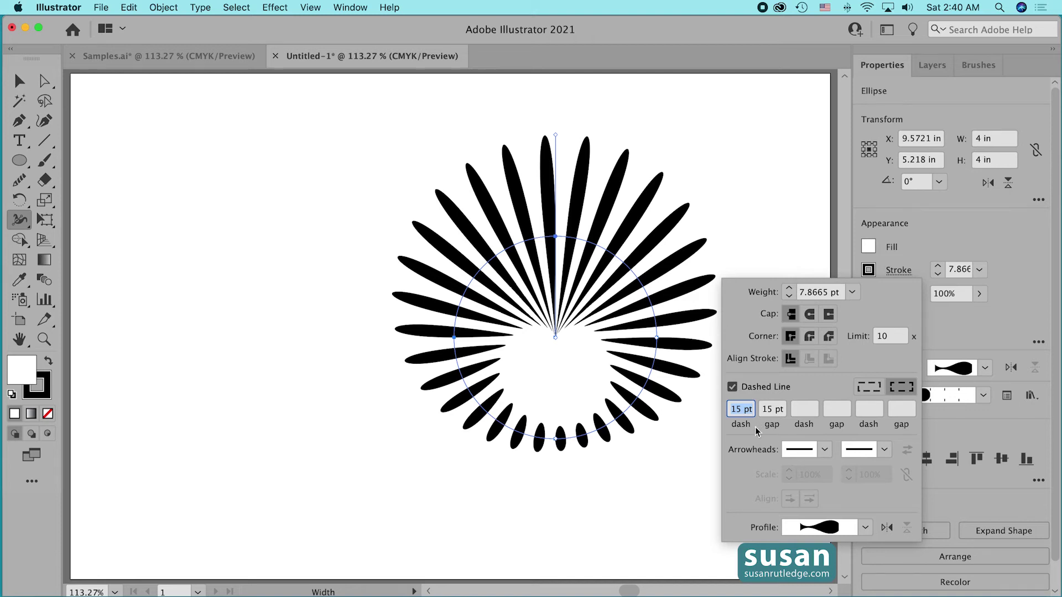
{"action": "type", "text": "20"}
{"action": "key", "text": "Tab"}
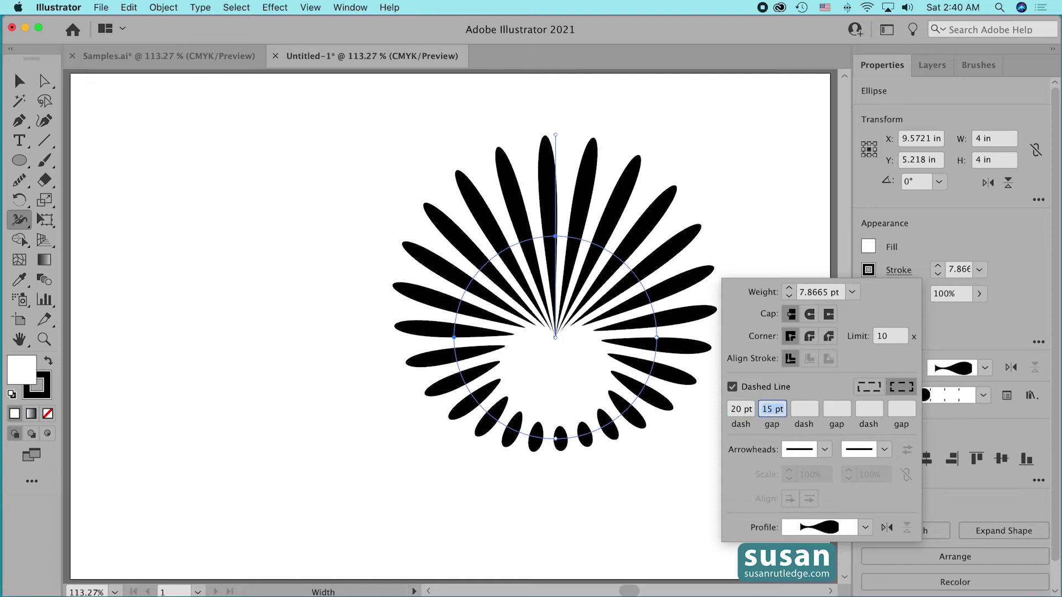
{"action": "type", "text": "20"}
{"action": "left_click", "coordinate": [791, 298]}
{"action": "left_click", "coordinate": [791, 298]}
{"action": "left_click", "coordinate": [791, 298]}
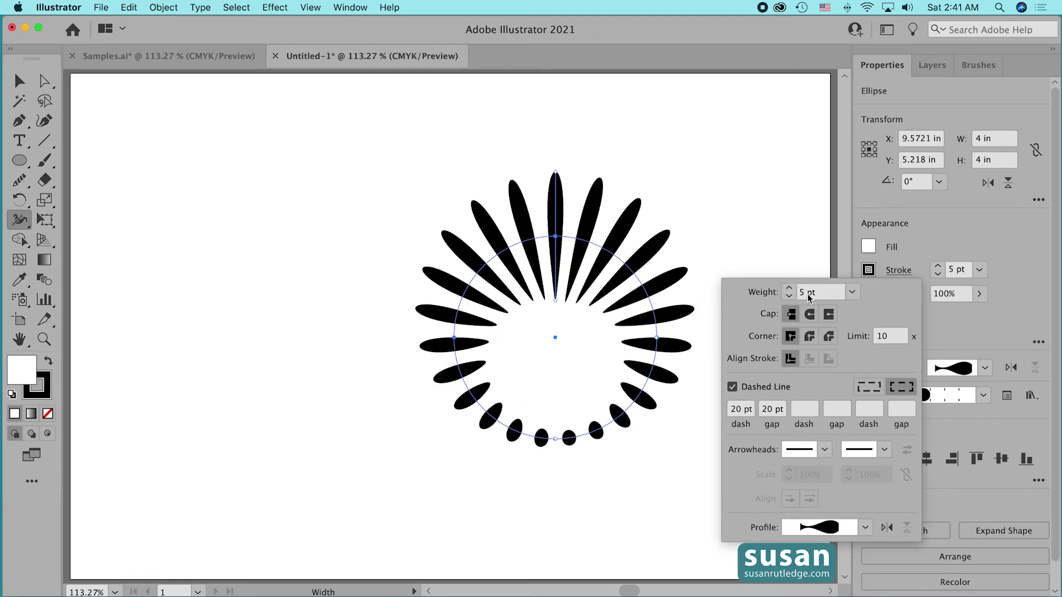
{"action": "left_click", "coordinate": [690, 478]}
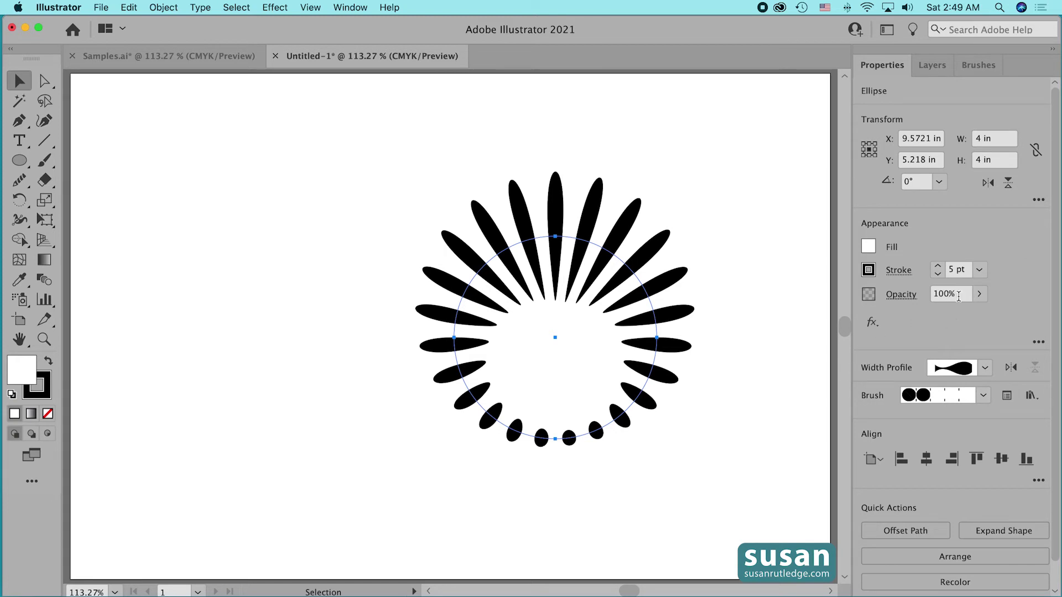
Step: Try a 7 pt stroke weight on the circle and return it to 5 pt
{"action": "left_click", "coordinate": [938, 266]}
{"action": "left_click", "coordinate": [938, 266]}
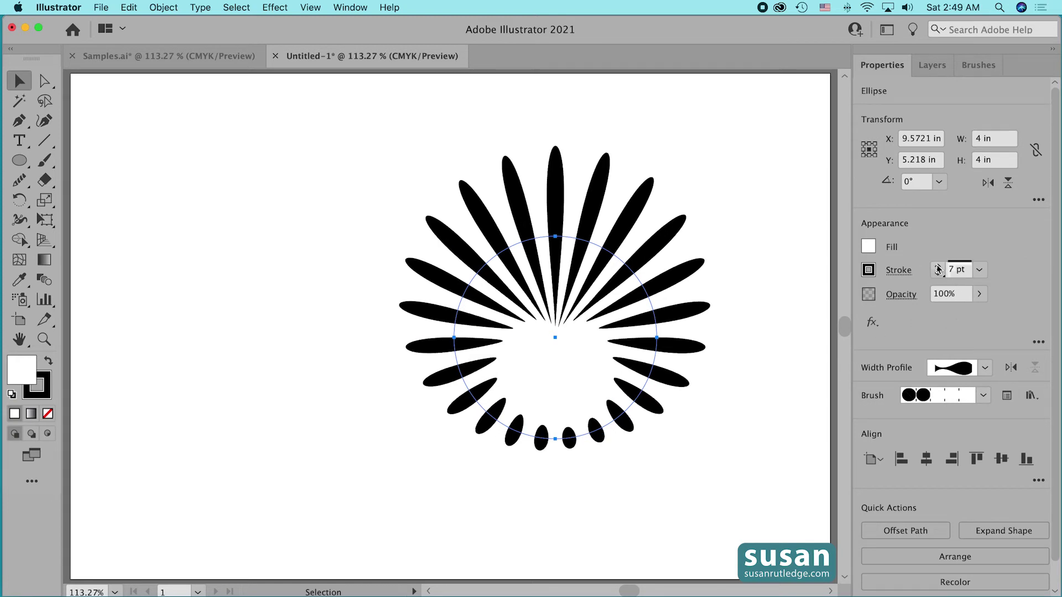
{"action": "left_click", "coordinate": [938, 273]}
{"action": "left_click", "coordinate": [938, 274]}
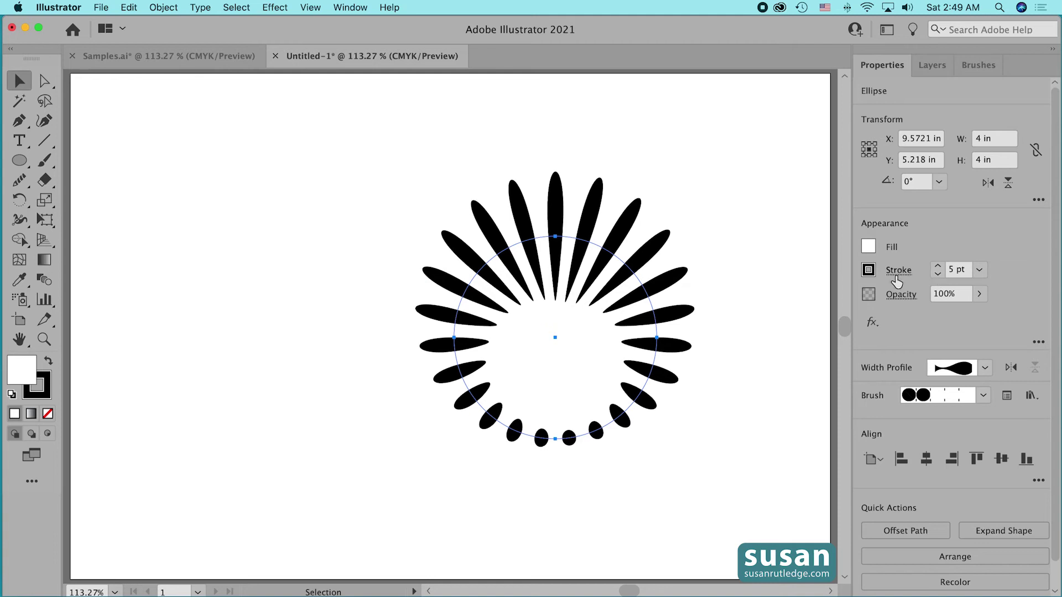
Step: Try a 10 pt dash and 10 pt gap on the circle's dashed stroke, and undo both changes
{"action": "left_click", "coordinate": [898, 271]}
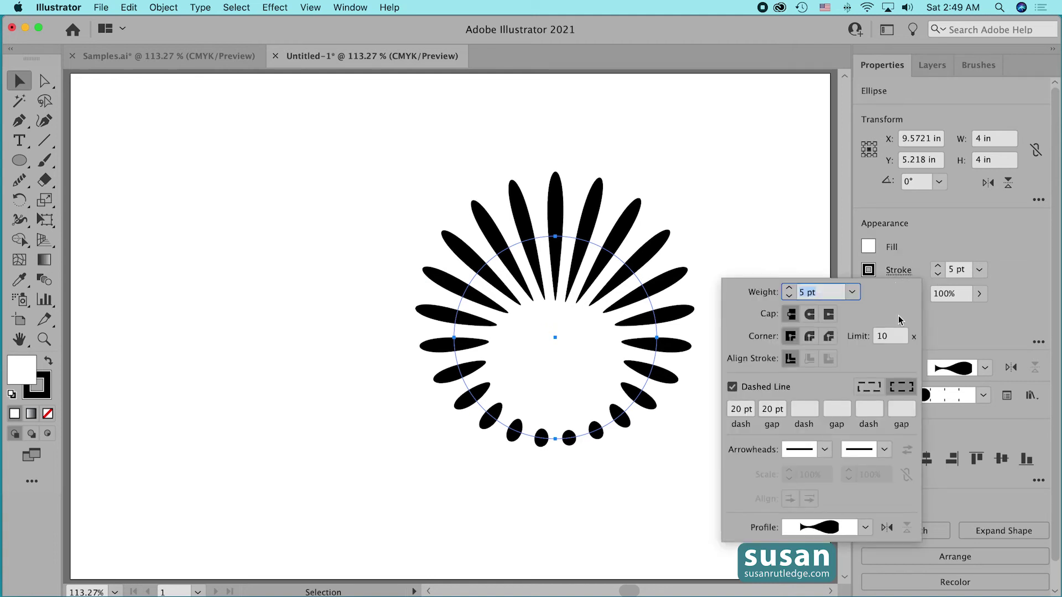
{"action": "double_click", "coordinate": [742, 411]}
{"action": "type", "text": "10"}
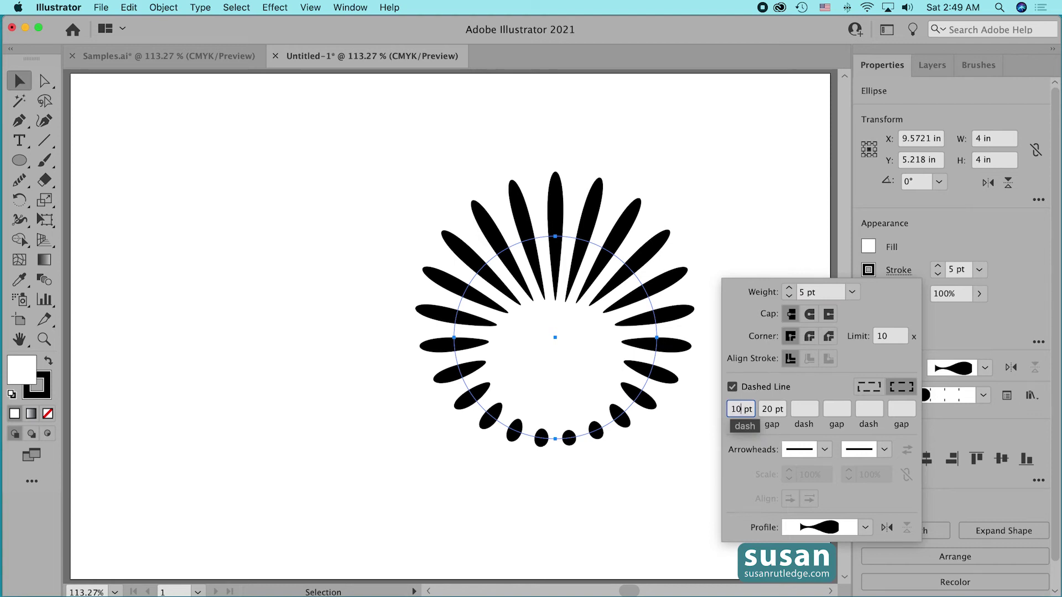
{"action": "key", "text": "Tab"}
{"action": "type", "text": "10"}
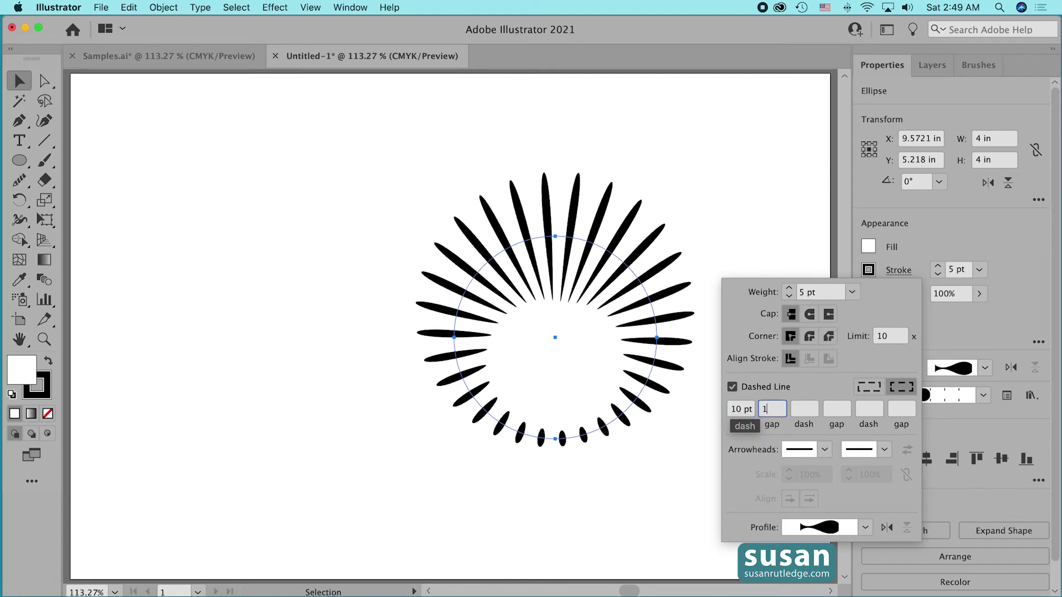
{"action": "key", "text": "Tab"}
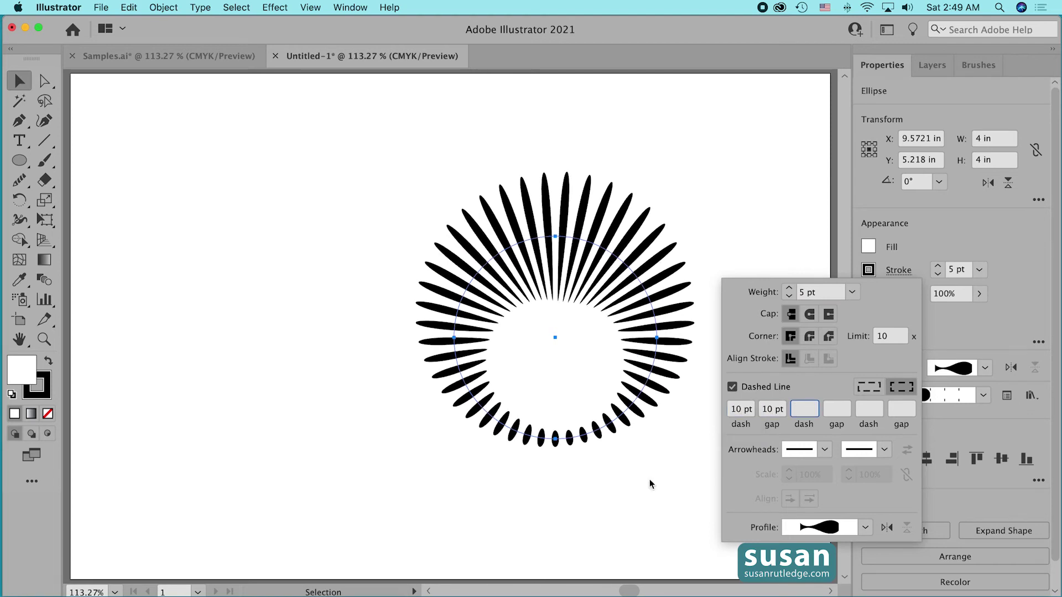
{"action": "key", "text": "Escape"}
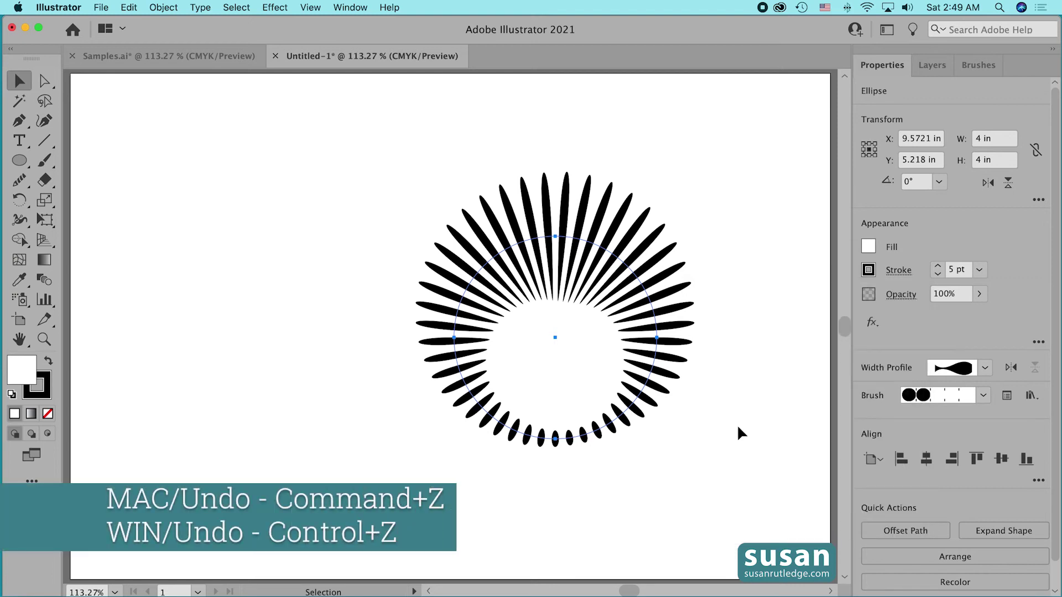
{"action": "key", "text": "super+z"}
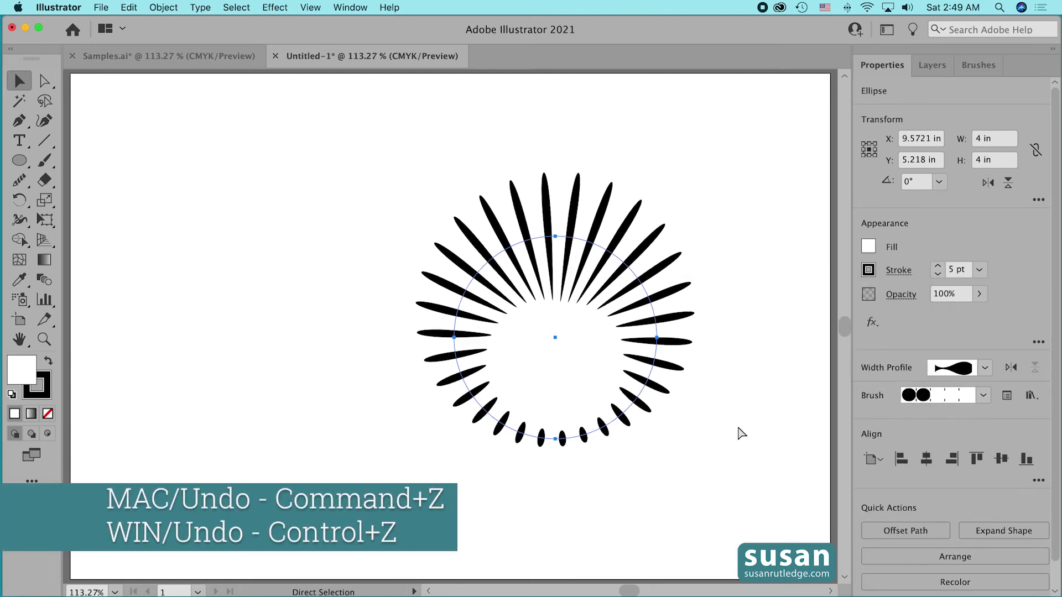
{"action": "key", "text": "super+z"}
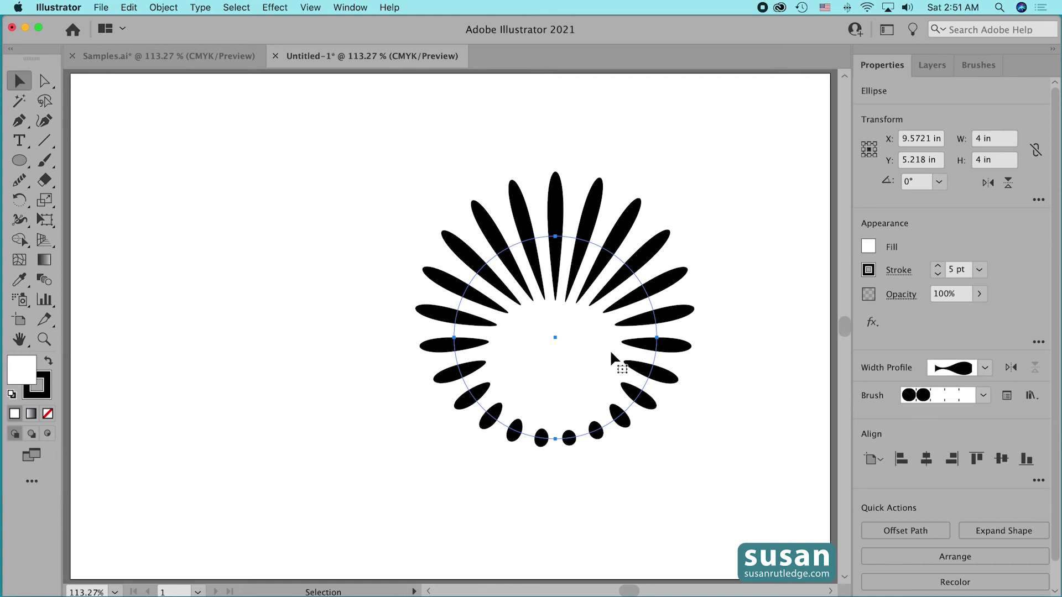
Step: Color the circle's dashed stroke blue, convert it to shapes with Outline Stroke, and deselect the artwork
{"action": "left_click", "coordinate": [868, 270]}
{"action": "left_click", "coordinate": [740, 405]}
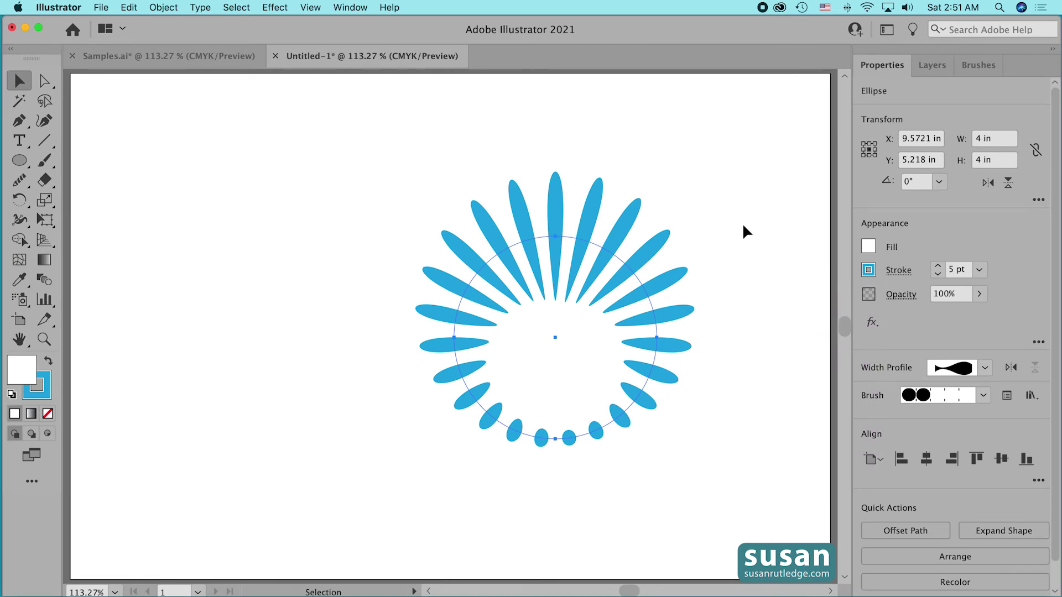
{"action": "left_click", "coordinate": [164, 7]}
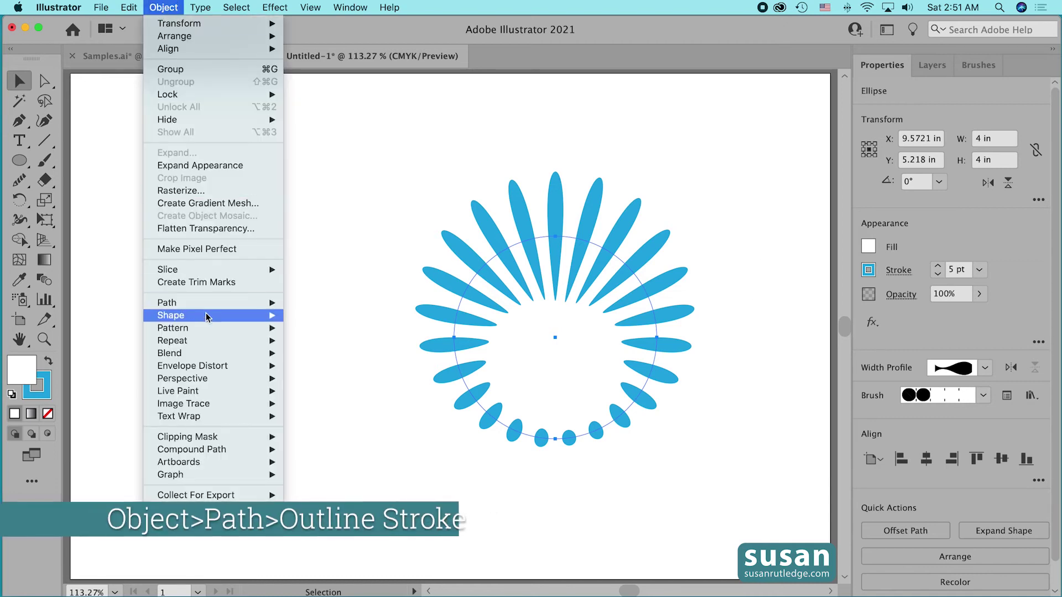
{"action": "mouse_move", "coordinate": [203, 307]}
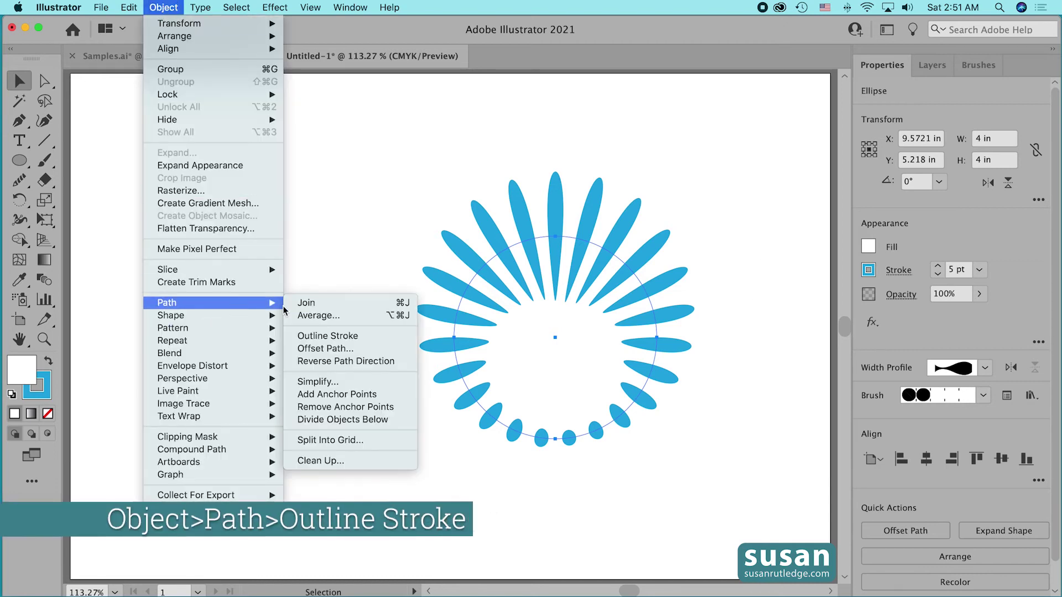
{"action": "left_click", "coordinate": [320, 338]}
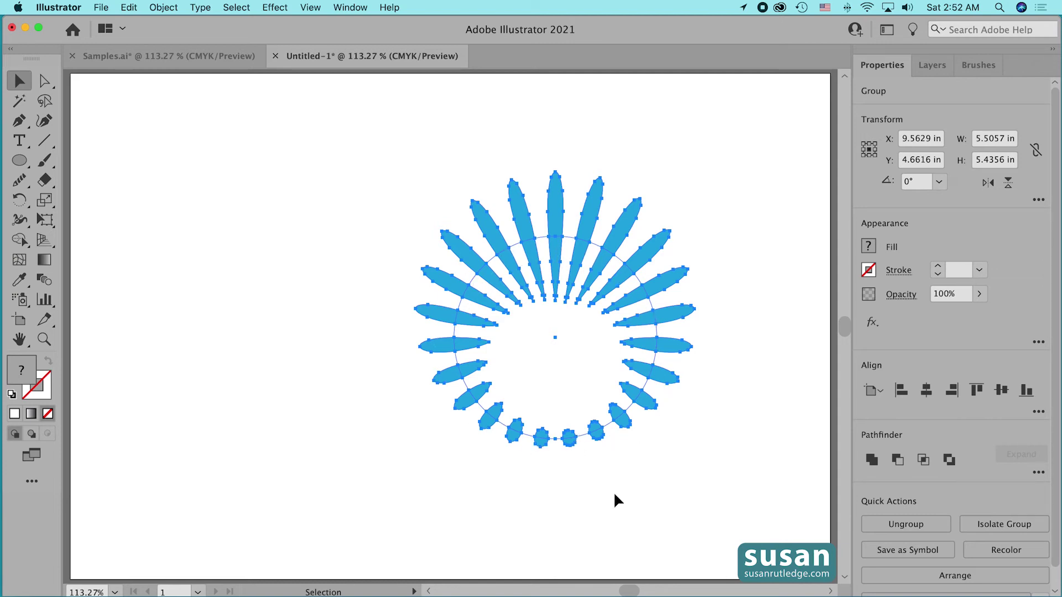
{"action": "left_click", "coordinate": [674, 440]}
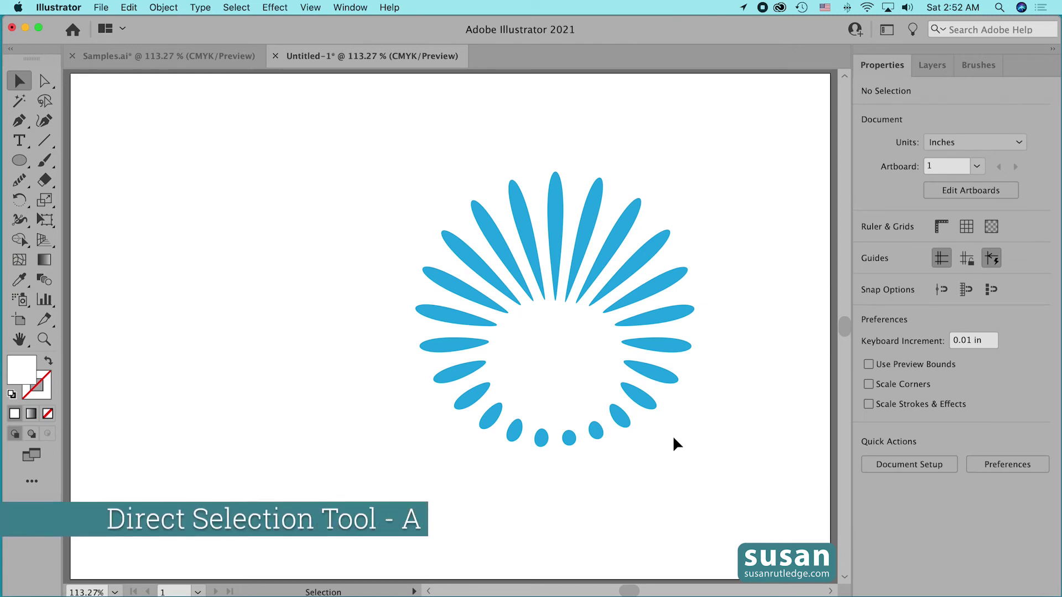
Step: Delete the leftover circle path behind the blue petals with the Direct Selection tool and switch back to the Selection tool
{"action": "key", "text": "a"}
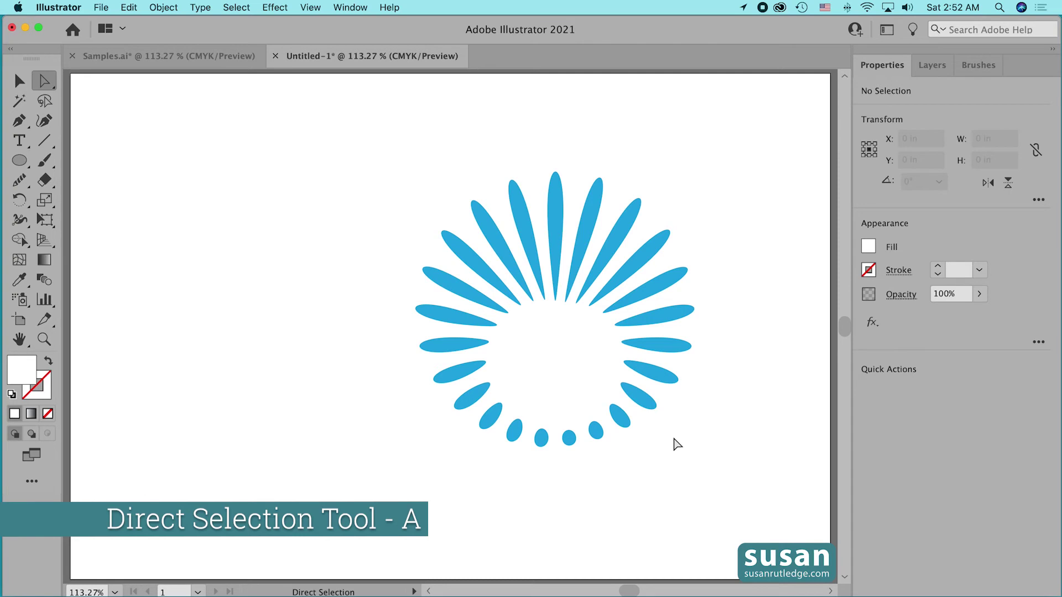
{"action": "left_click", "coordinate": [639, 281]}
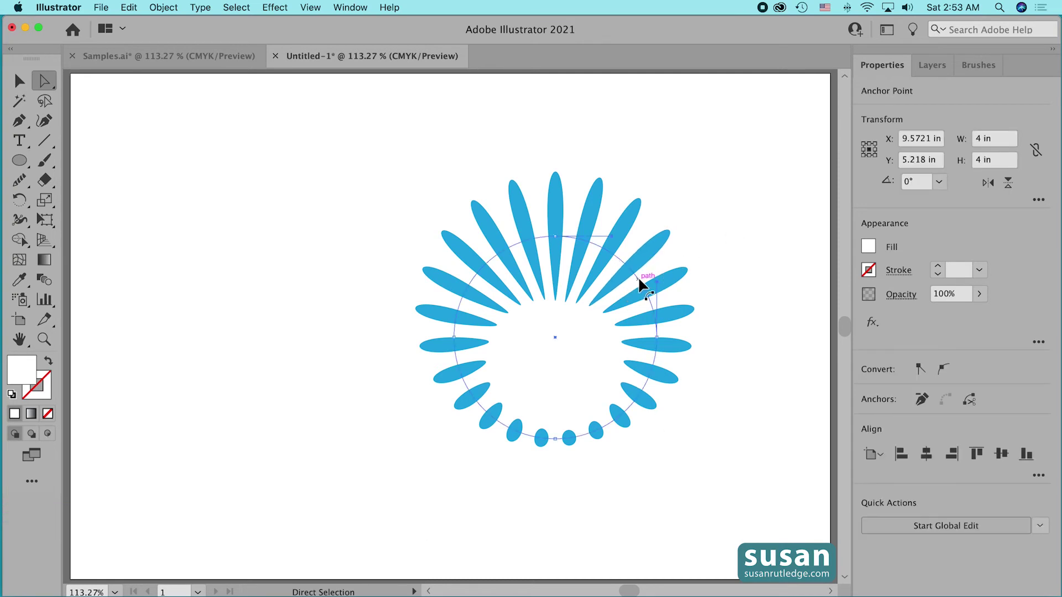
{"action": "key", "text": "Delete"}
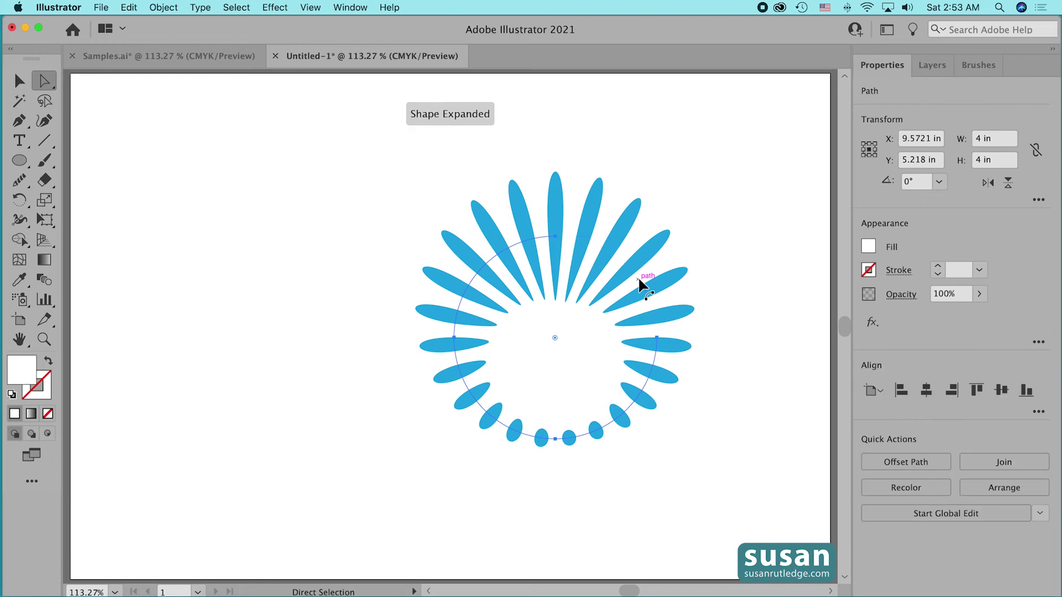
{"action": "key", "text": "Delete"}
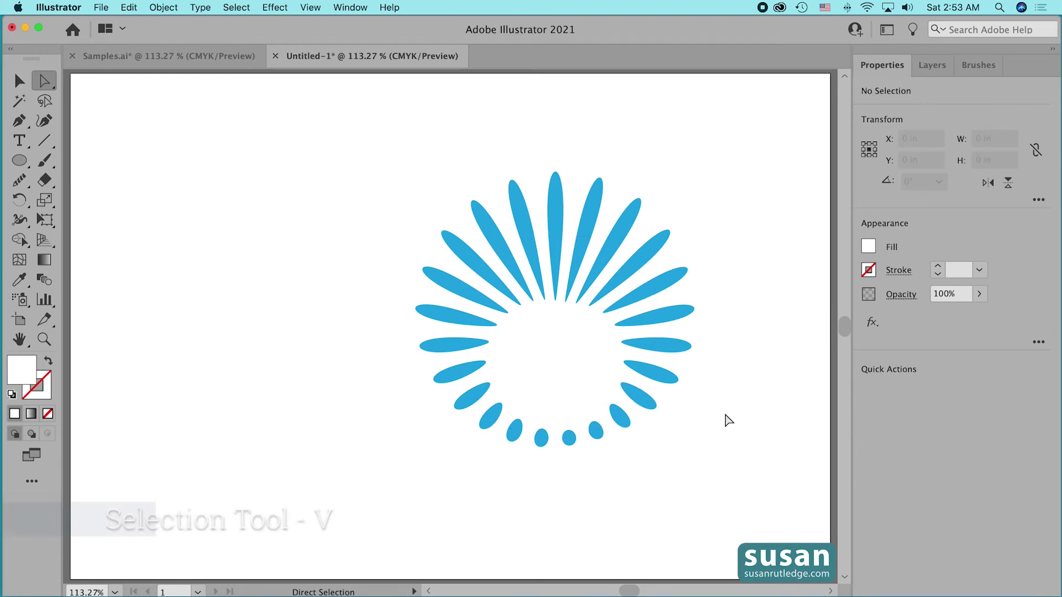
{"action": "key", "text": "v"}
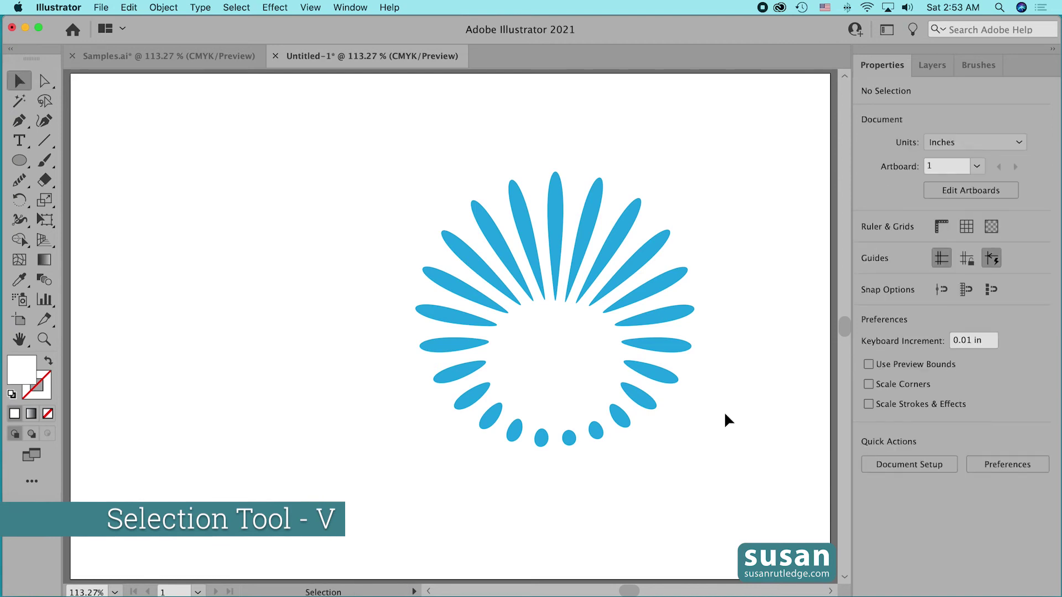
Step: Add a black 1 pt stroke to the whole blue petal group and deselect it
{"action": "left_click_drag", "start_coordinate": [370, 148], "coordinate": [726, 499]}
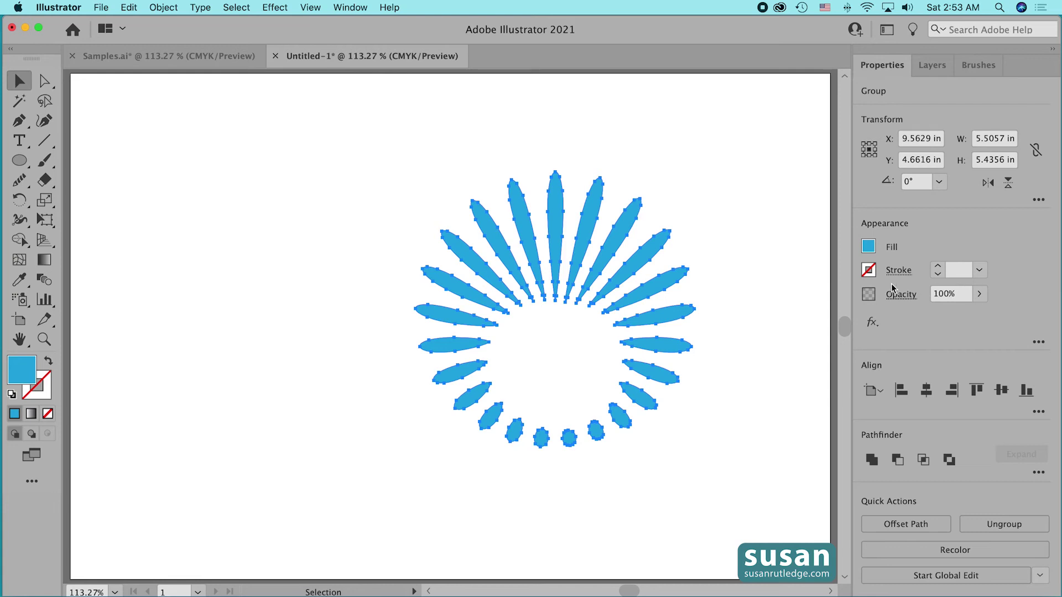
{"action": "left_click", "coordinate": [872, 271]}
{"action": "left_click", "coordinate": [763, 335]}
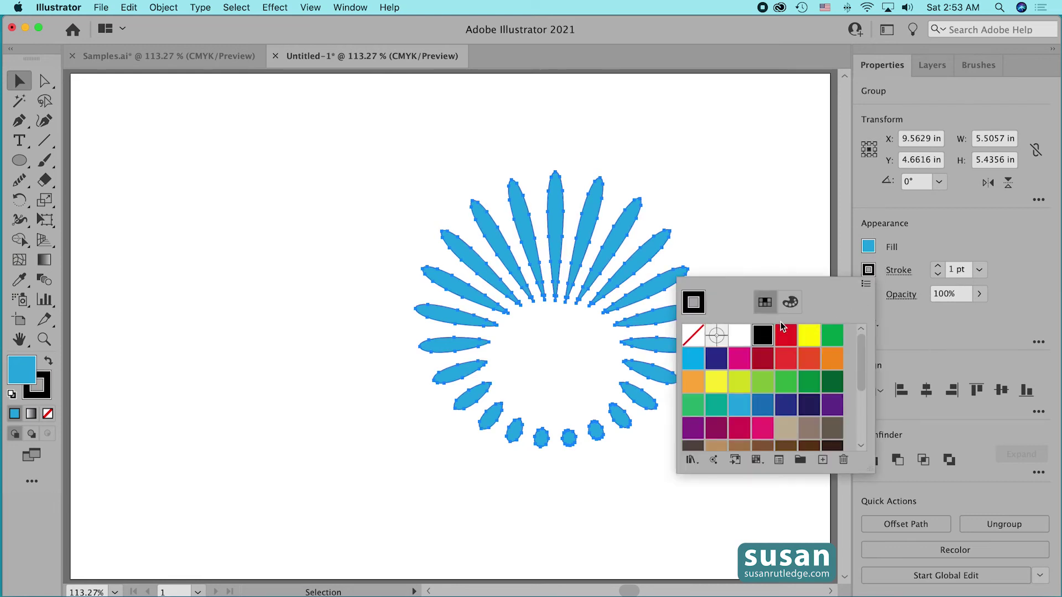
{"action": "left_click", "coordinate": [773, 193]}
{"action": "left_click", "coordinate": [769, 188]}
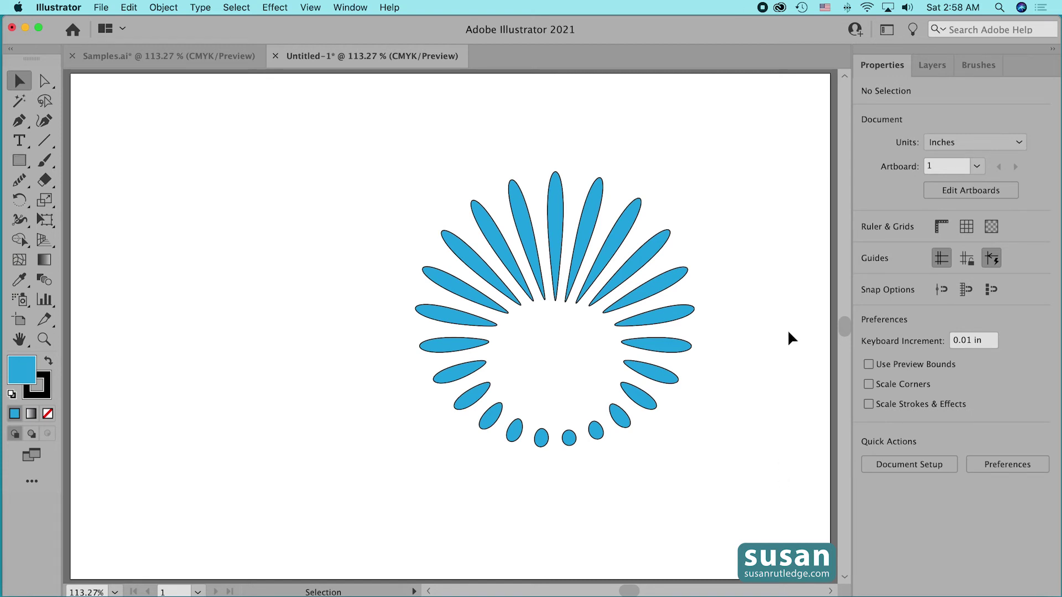
Step: Select the petal group, lower its stroke weight to 0.25 pt, and reduce it further until the outline is removed
{"action": "left_click", "coordinate": [584, 225]}
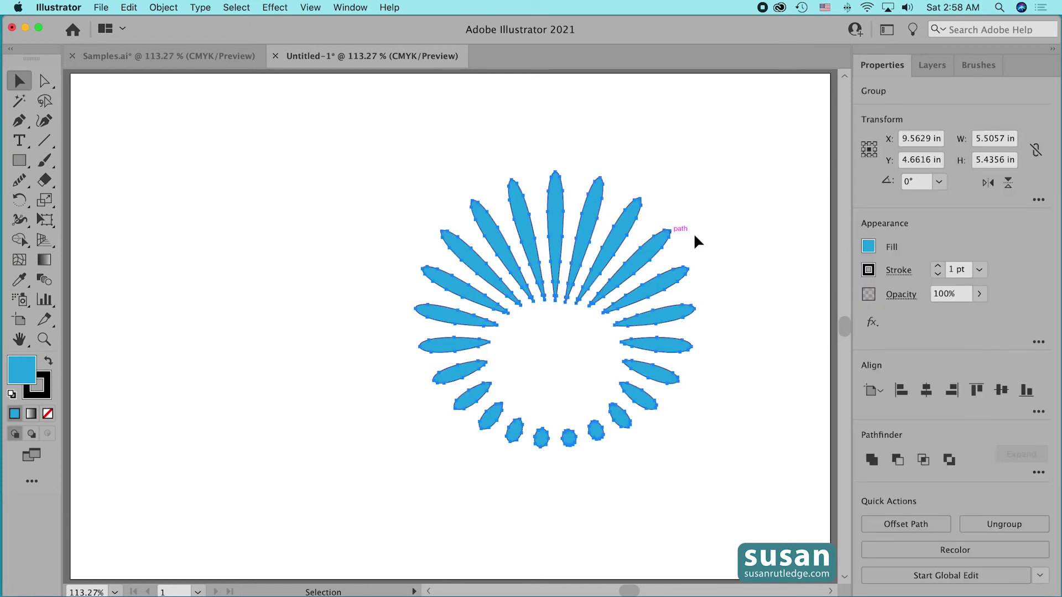
{"action": "left_click", "coordinate": [937, 274]}
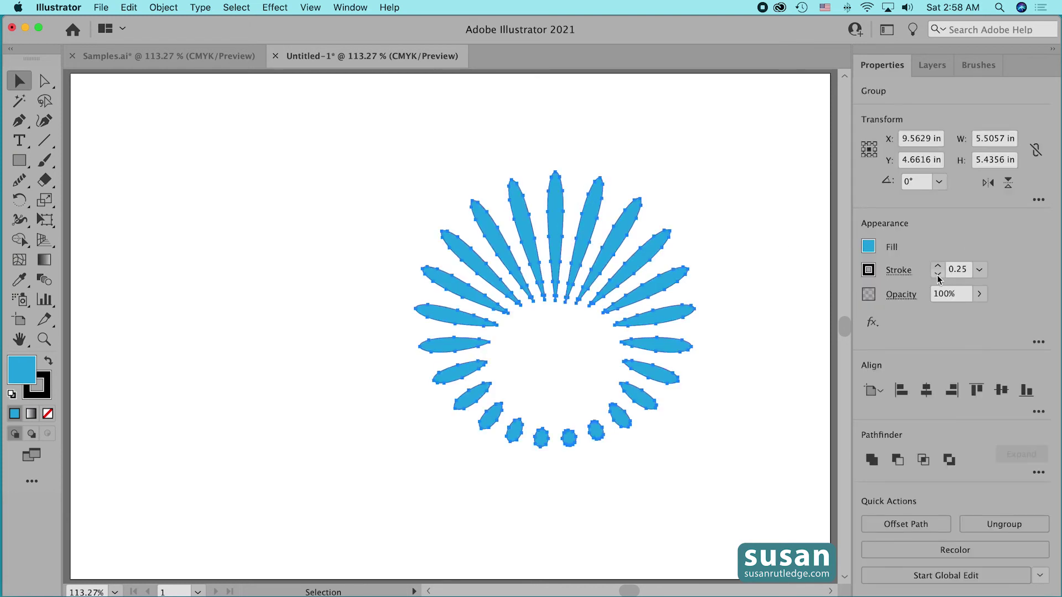
{"action": "left_click", "coordinate": [937, 273]}
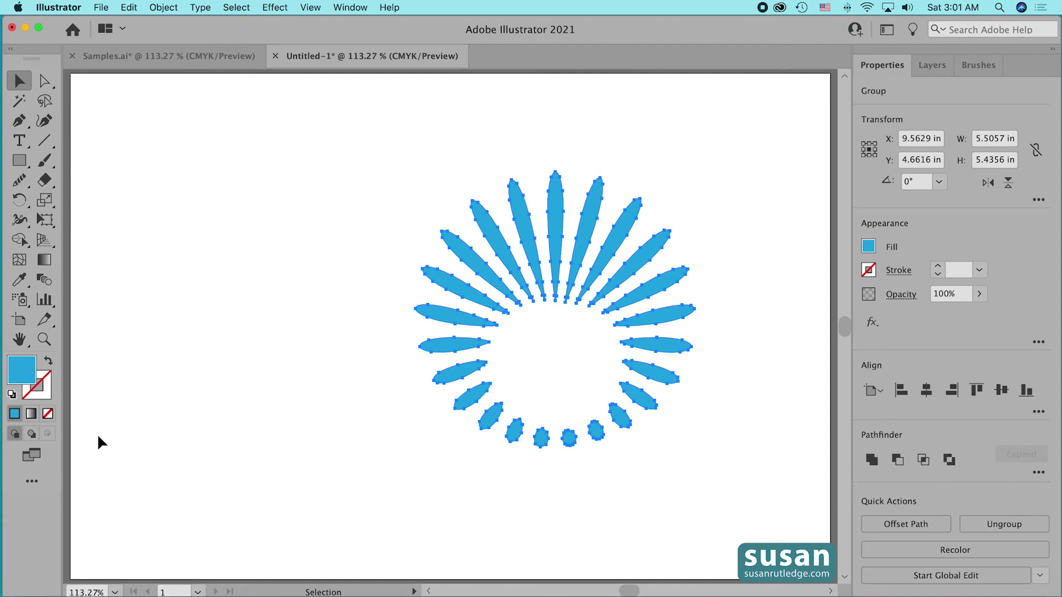
Step: Fill the petal group with a linear gradient from white to orange by recoloring the black end stop orange
{"action": "left_click", "coordinate": [30, 416]}
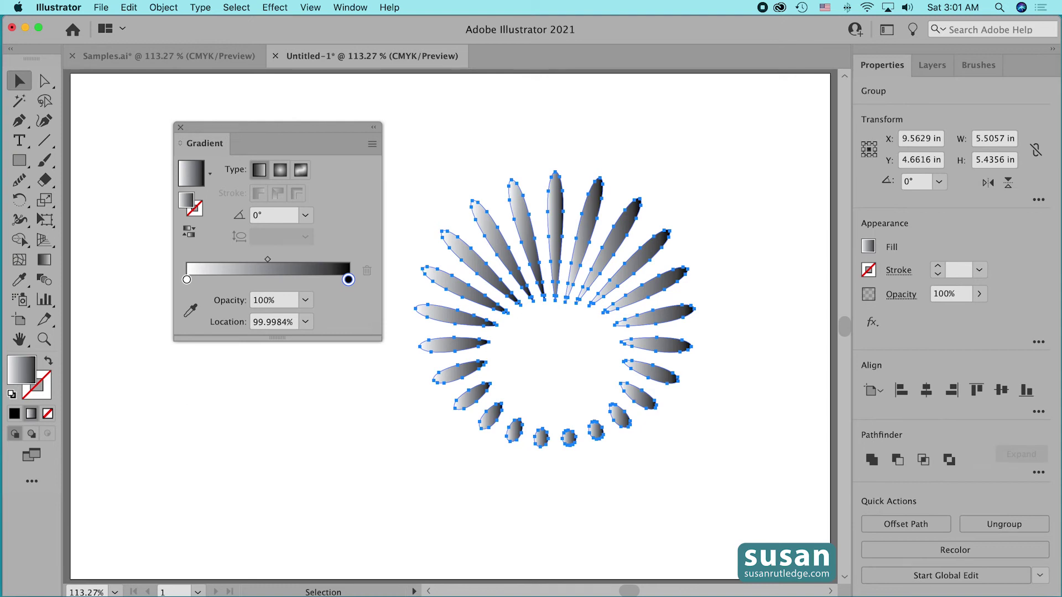
{"action": "double_click", "coordinate": [349, 280]}
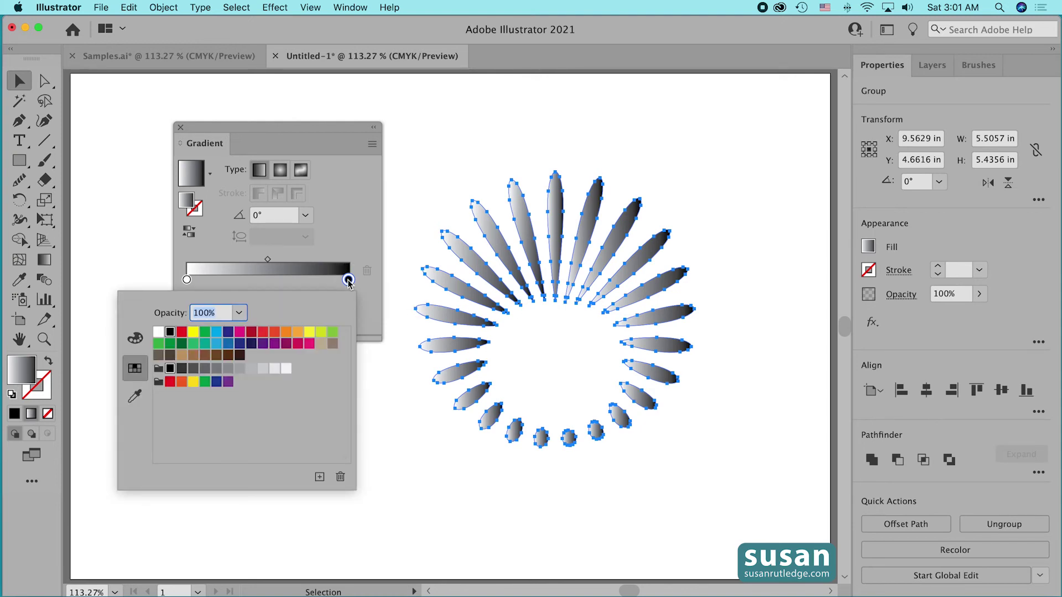
{"action": "left_click", "coordinate": [286, 334]}
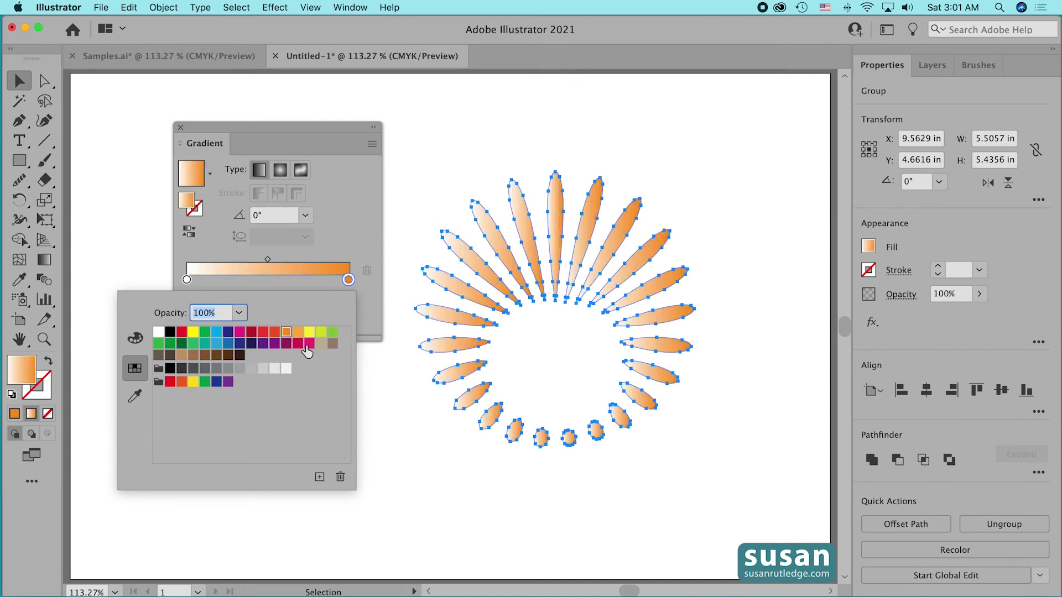
{"action": "left_click", "coordinate": [168, 418]}
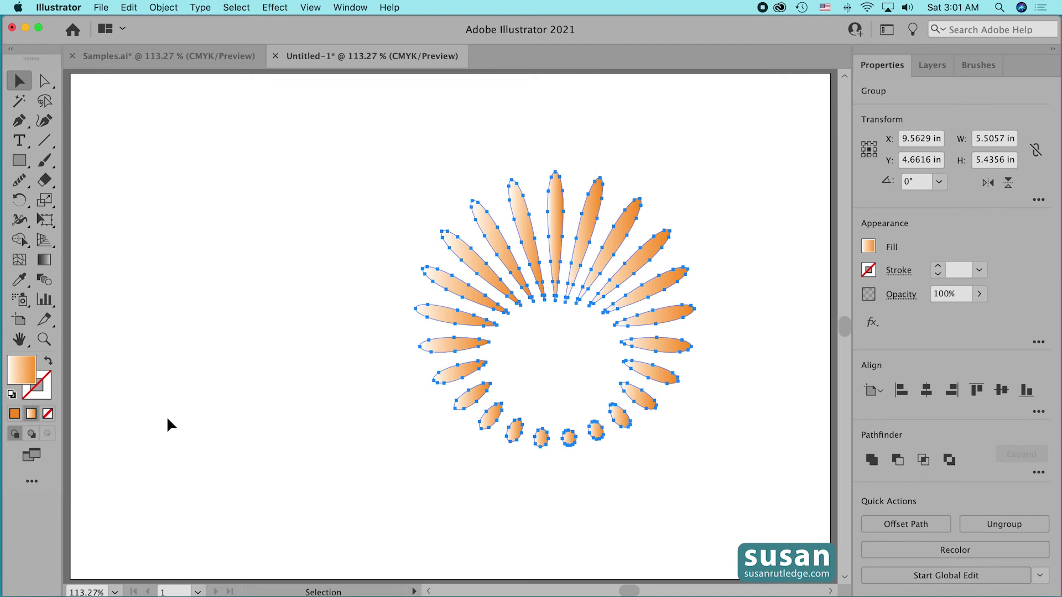
Step: Lasso the short petals along the lower part of the ring, delete them, and switch back to the Selection tool
{"action": "left_click", "coordinate": [42, 100]}
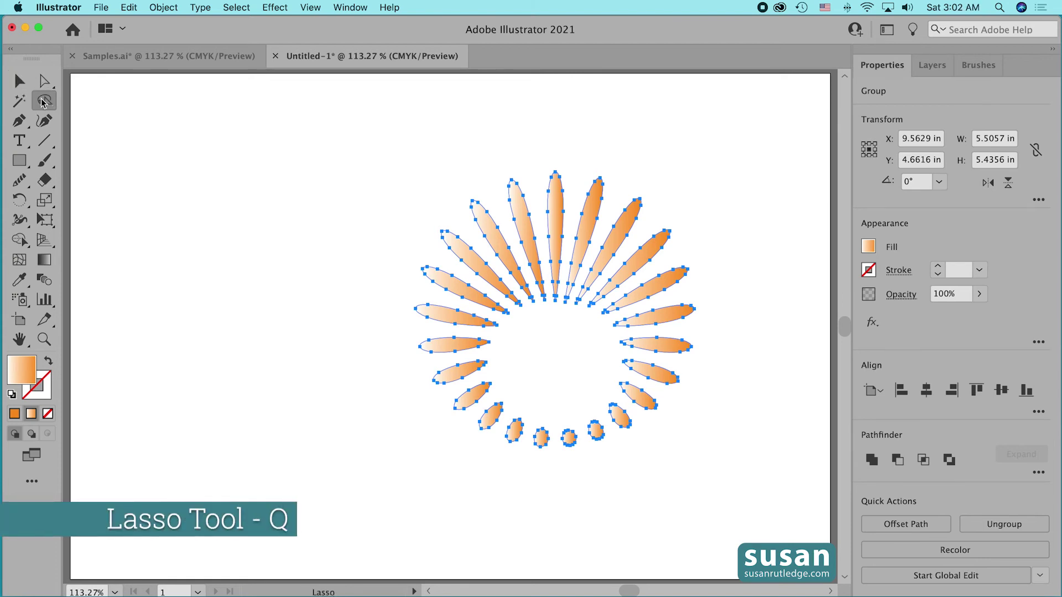
{"action": "mouse_move", "coordinate": [496, 356]}
{"action": "left_mouse_down"}
{"action": "mouse_move", "coordinate": [434, 368]}
{"action": "mouse_move", "coordinate": [420, 387]}
{"action": "mouse_move", "coordinate": [464, 439]}
{"action": "mouse_move", "coordinate": [520, 459]}
{"action": "mouse_move", "coordinate": [606, 466]}
{"action": "mouse_move", "coordinate": [697, 422]}
{"action": "mouse_move", "coordinate": [697, 391]}
{"action": "mouse_move", "coordinate": [658, 367]}
{"action": "mouse_move", "coordinate": [615, 356]}
{"action": "mouse_move", "coordinate": [495, 360]}
{"action": "left_mouse_up"}
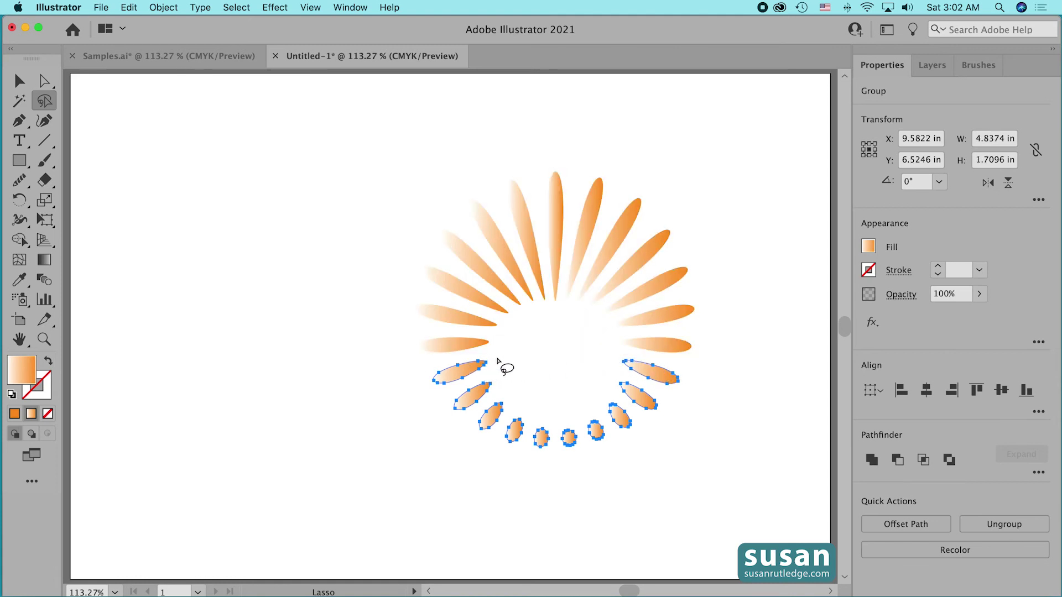
{"action": "key", "text": "Delete"}
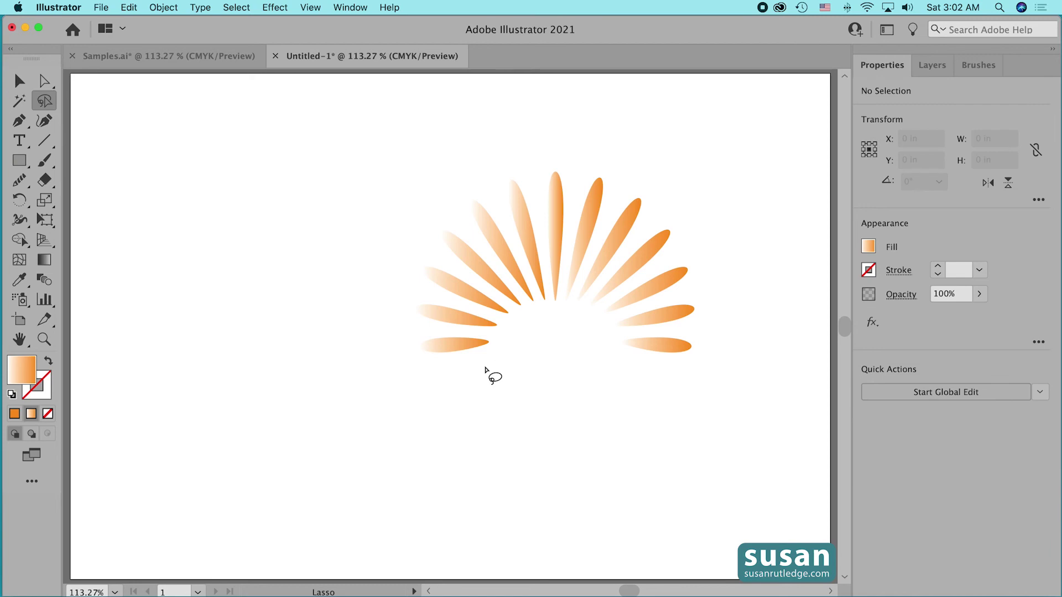
{"action": "left_click", "coordinate": [15, 82]}
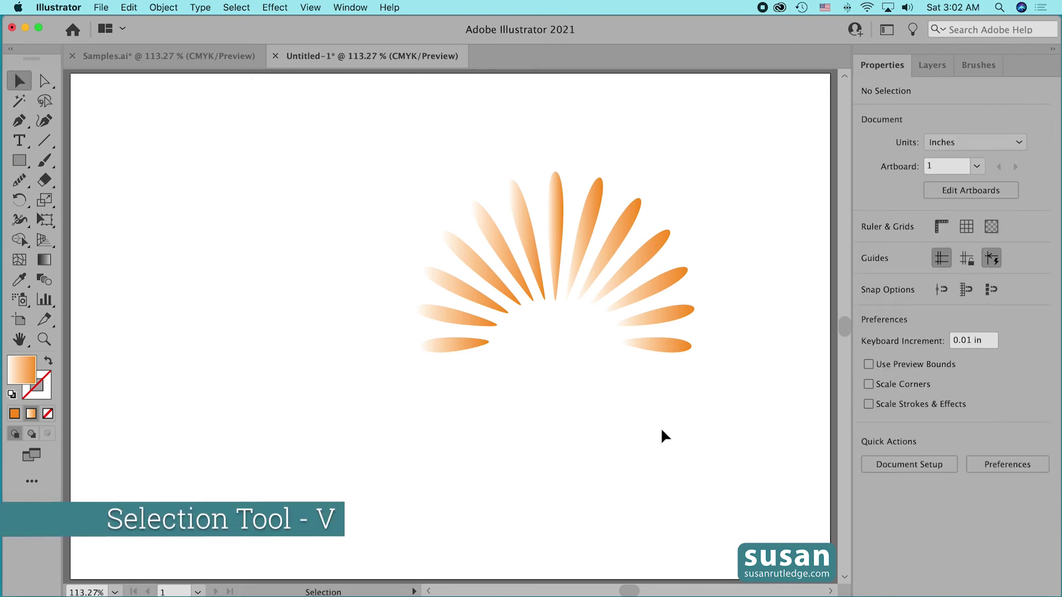
Step: Show the grid and move the petal group about 1.57 in left and 0.52 in up so its base sits on a gridline
{"action": "left_click", "coordinate": [967, 227]}
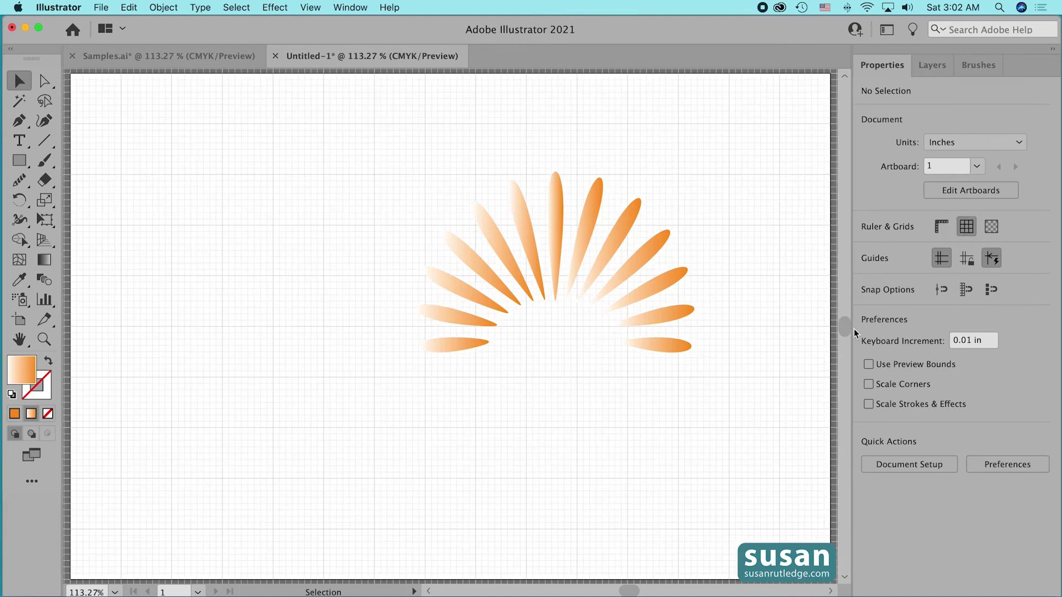
{"action": "left_click", "coordinate": [582, 243]}
{"action": "left_click_drag", "start_coordinate": [580, 250], "coordinate": [500, 228]}
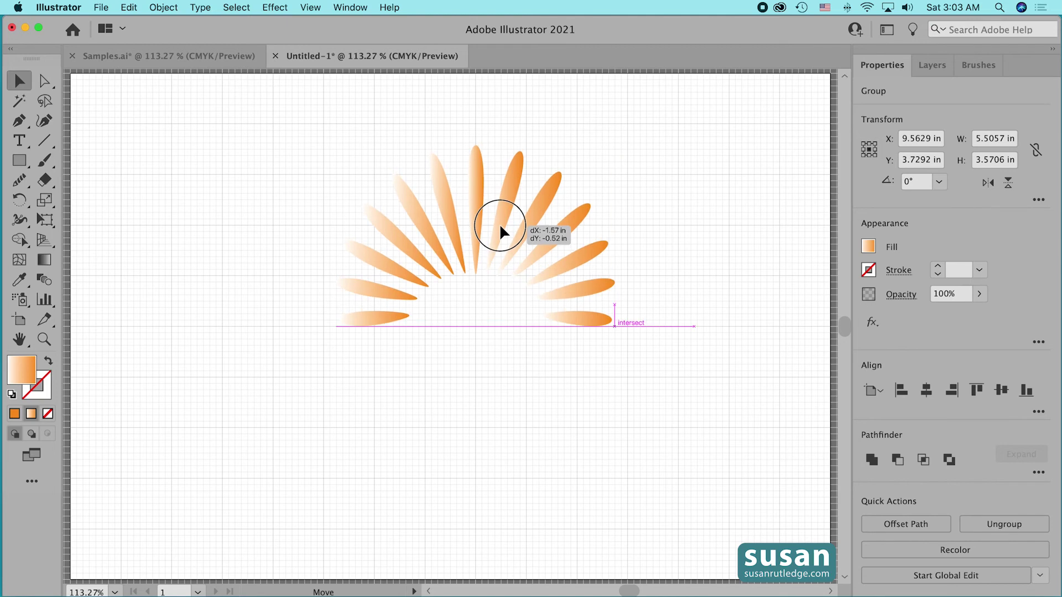
{"action": "left_click_drag", "start_coordinate": [501, 227], "coordinate": [501, 227]}
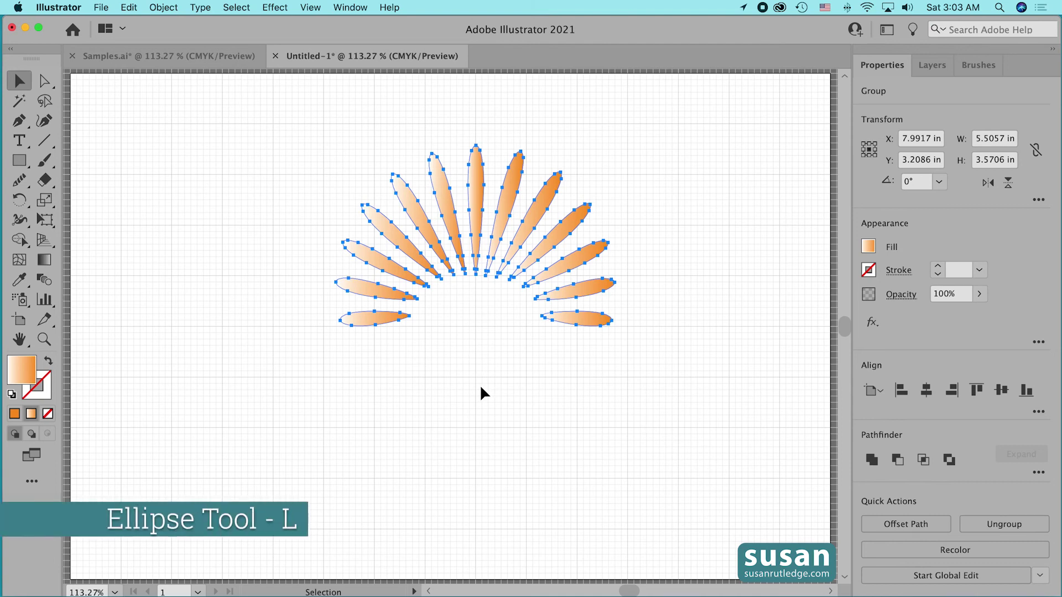
Step: Draw an ellipse about 2.50 by 2.22 in beneath the rays and a rectangle about 2.71 by 1.76 in covering its part below the gridline
{"action": "key", "text": "l"}
{"action": "left_click_drag", "start_coordinate": [447, 311], "coordinate": [539, 390]}
{"action": "key", "text": "m"}
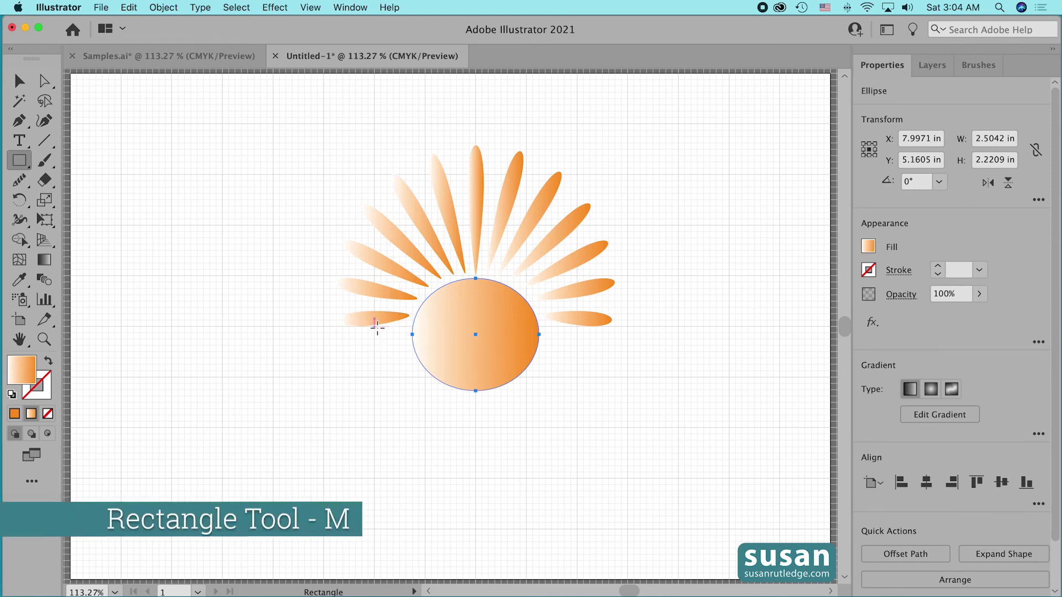
{"action": "left_click_drag", "start_coordinate": [406, 326], "coordinate": [544, 415]}
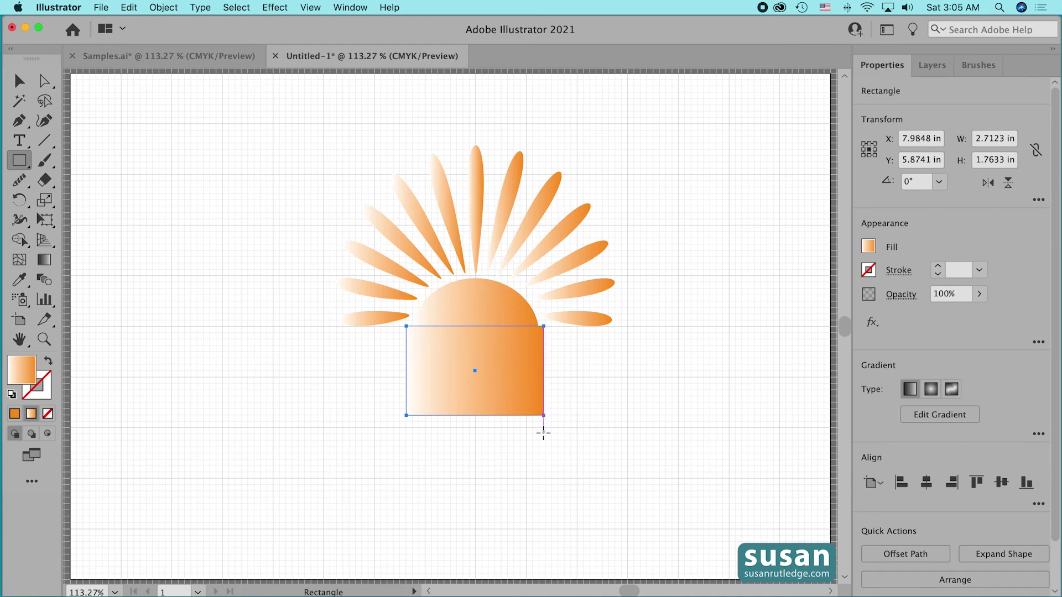
Step: Remove the rectangle and the ellipse's lower part with the Shape Builder tool, leaving a half sun, and deselect it
{"action": "key", "text": "v"}
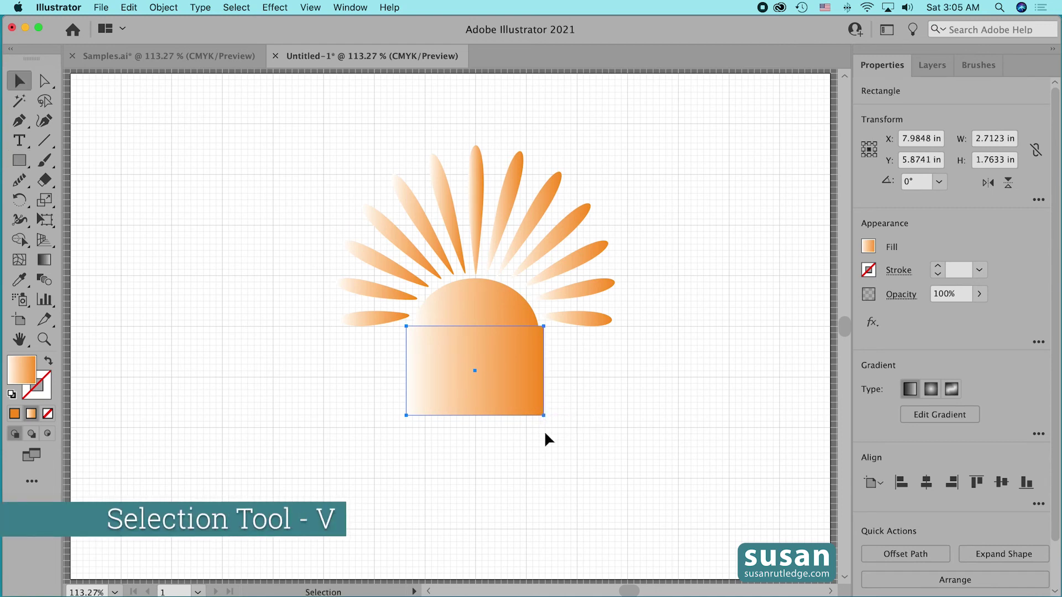
{"action": "left_click", "coordinate": [493, 305], "text": "shift"}
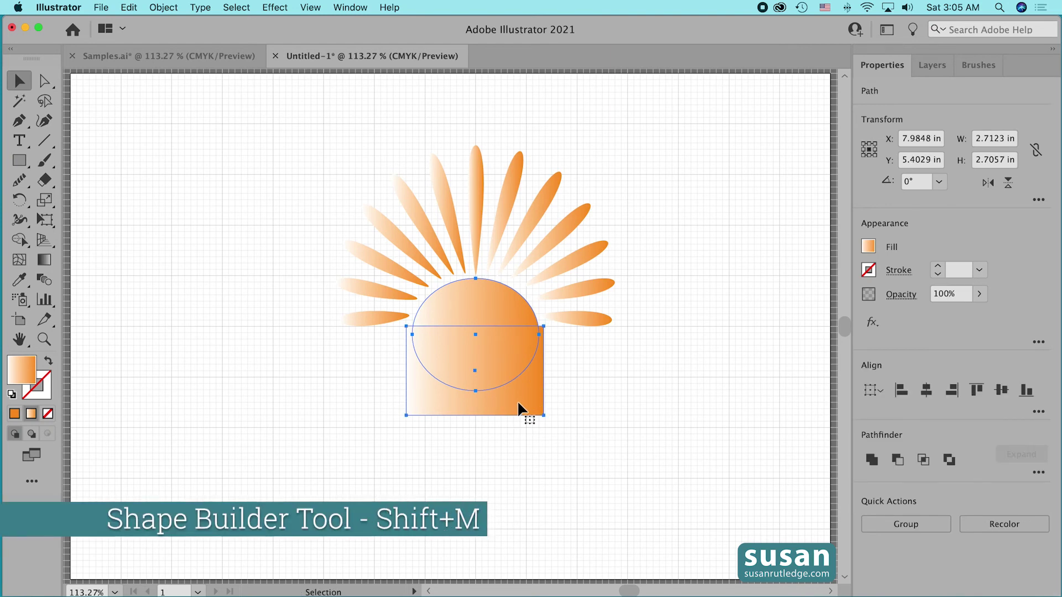
{"action": "key", "text": "shift+m"}
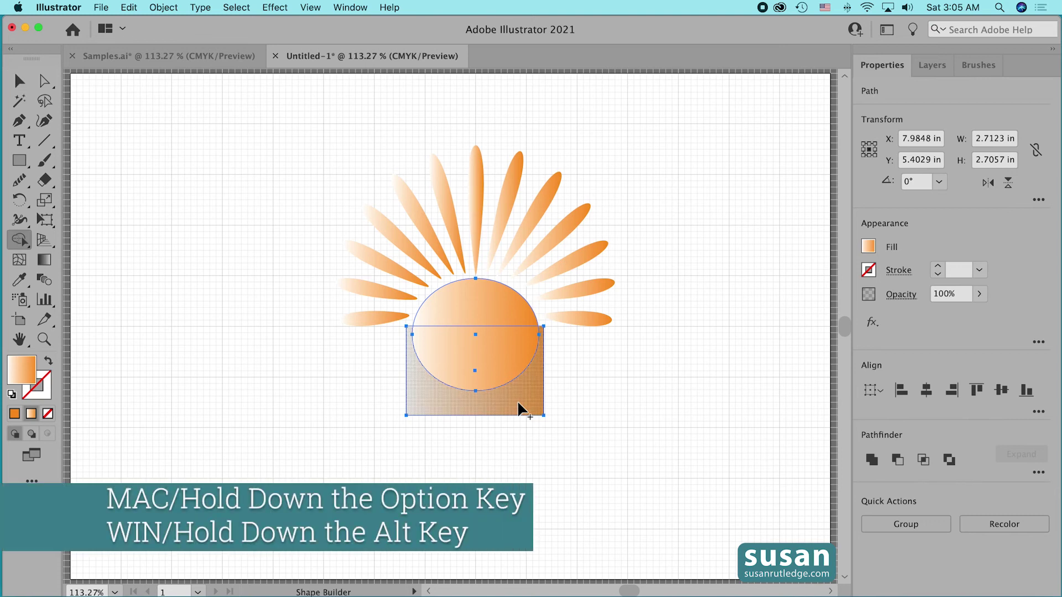
{"action": "mouse_move", "coordinate": [530, 364]}
{"action": "left_mouse_down"}
{"action": "mouse_move", "coordinate": [514, 360]}
{"action": "mouse_move", "coordinate": [522, 365]}
{"action": "left_mouse_up"}
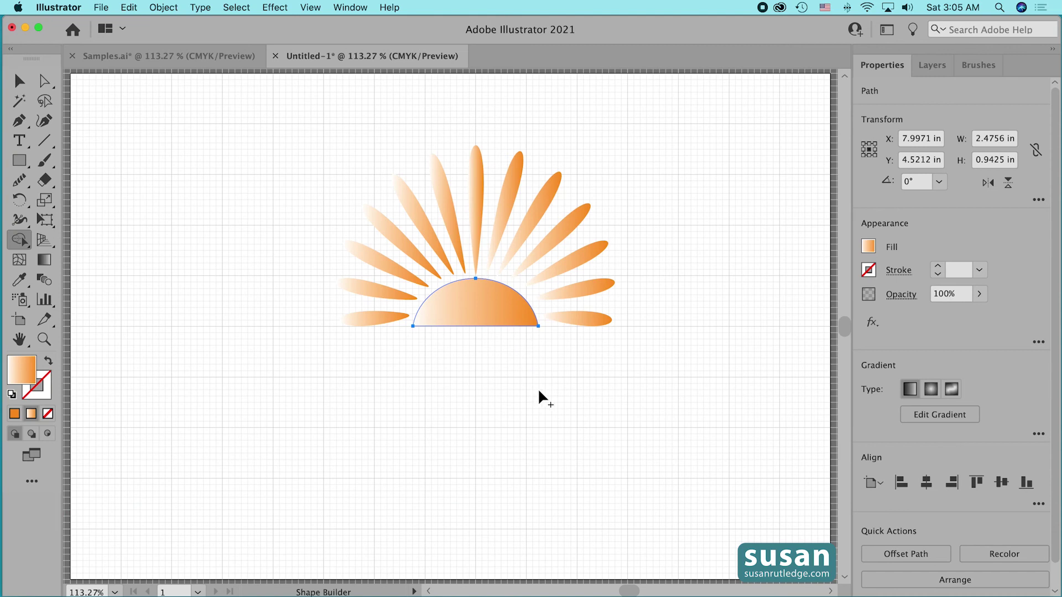
{"action": "key", "text": "v"}
{"action": "left_click", "coordinate": [503, 374]}
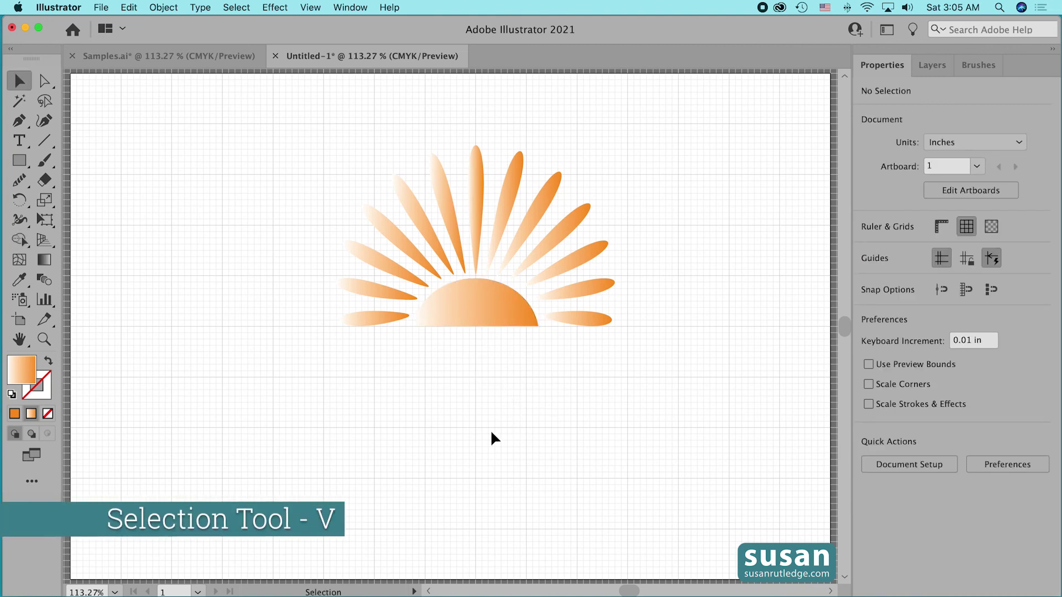
Step: Group the rays with the half sun and deselect the artwork
{"action": "left_click_drag", "start_coordinate": [293, 126], "coordinate": [637, 366]}
{"action": "key", "text": "super+g"}
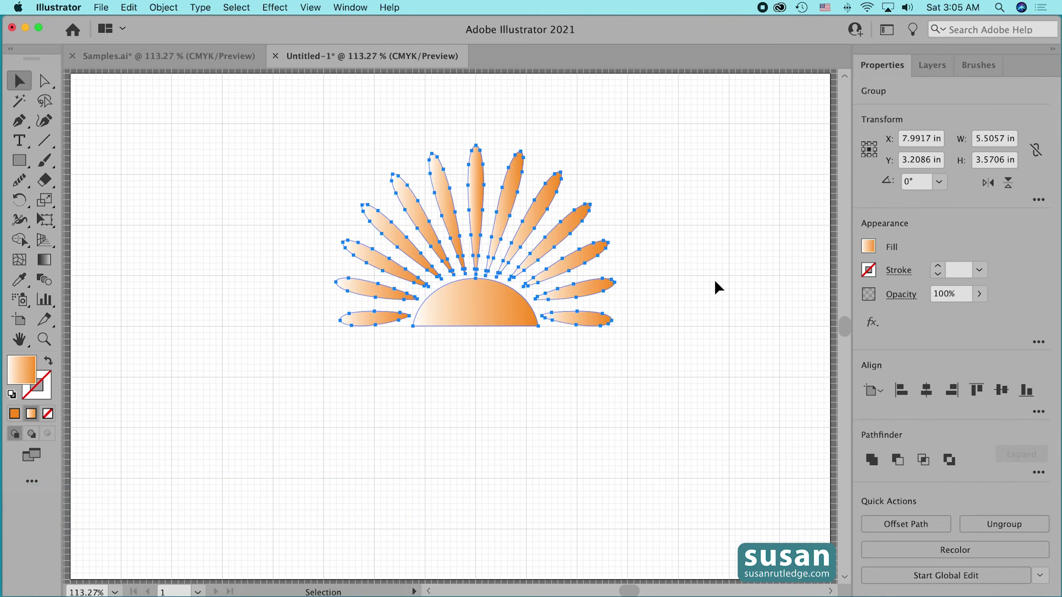
{"action": "left_click", "coordinate": [724, 290]}
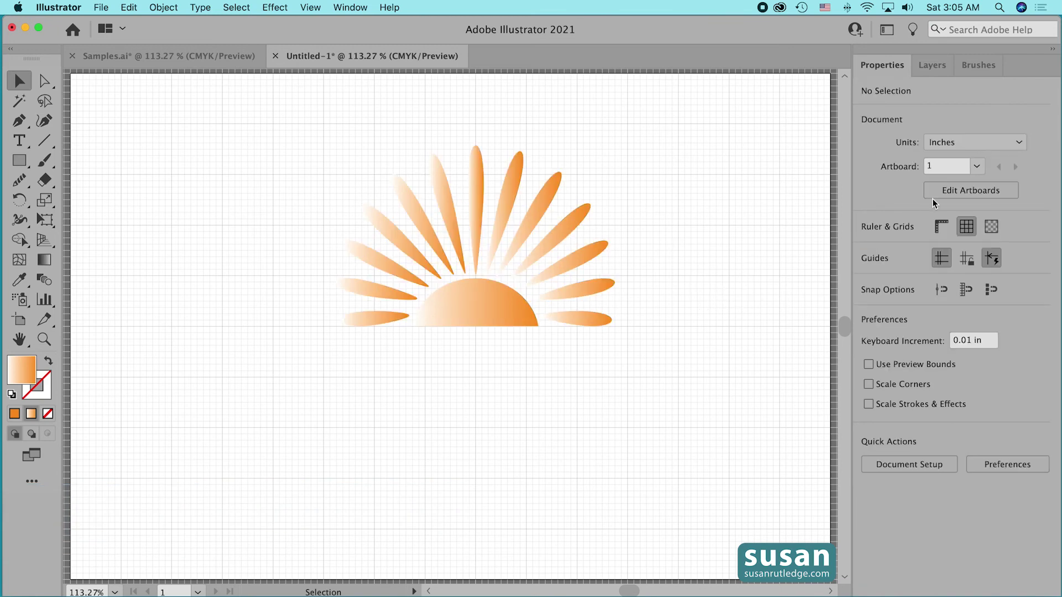
Step: Hide the grid and move the sun group right to about X 9.09 in, Y 3.31 in, then deselect it
{"action": "left_click", "coordinate": [966, 227]}
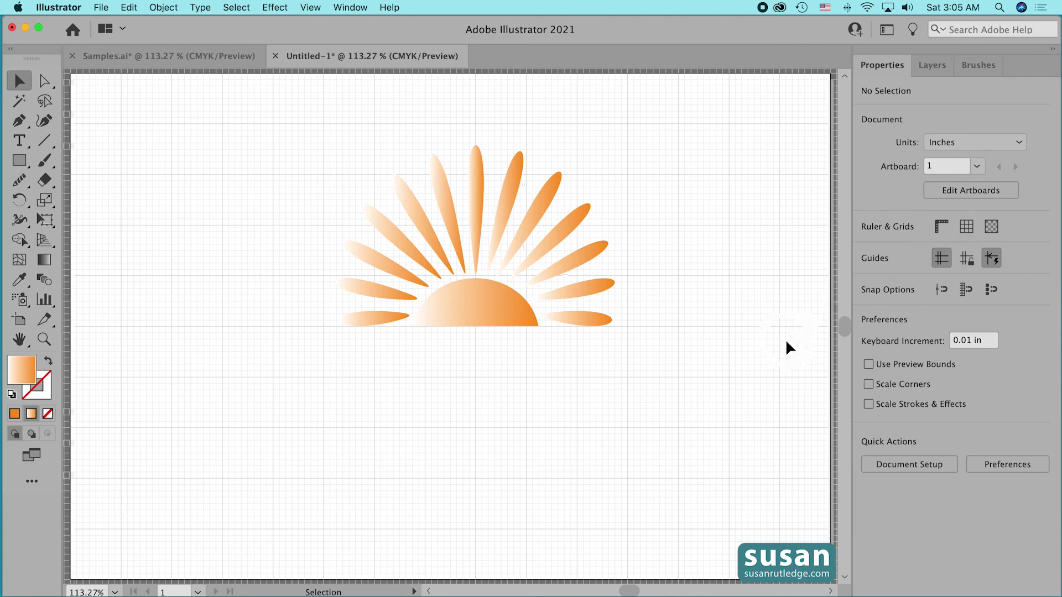
{"action": "left_click_drag", "start_coordinate": [474, 317], "coordinate": [530, 322]}
{"action": "left_click", "coordinate": [526, 440]}
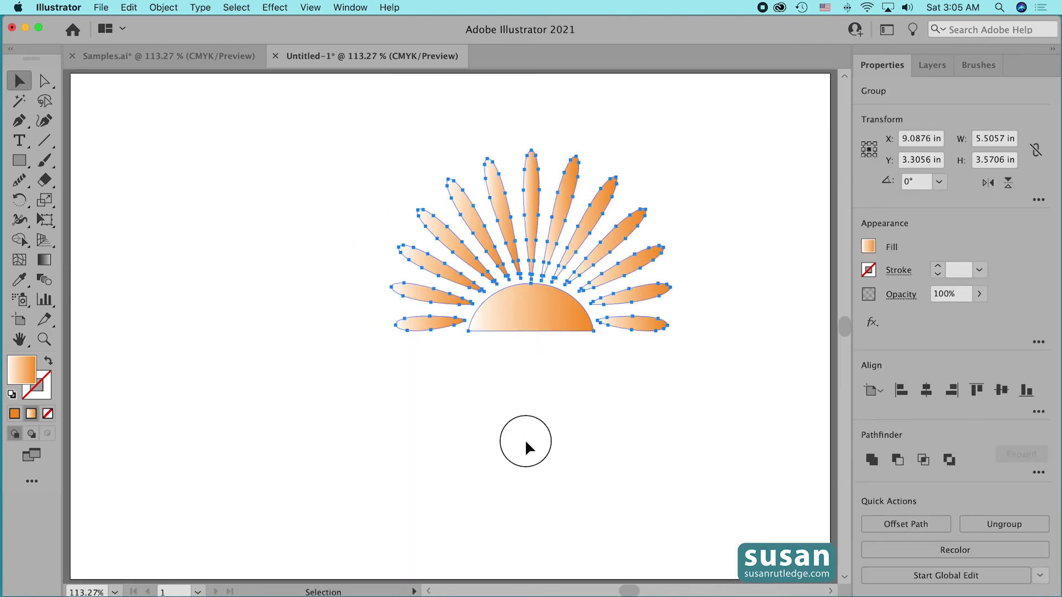
Step: Display the document's saved brushes to review the pattern brushes
{"action": "left_click", "coordinate": [969, 67]}
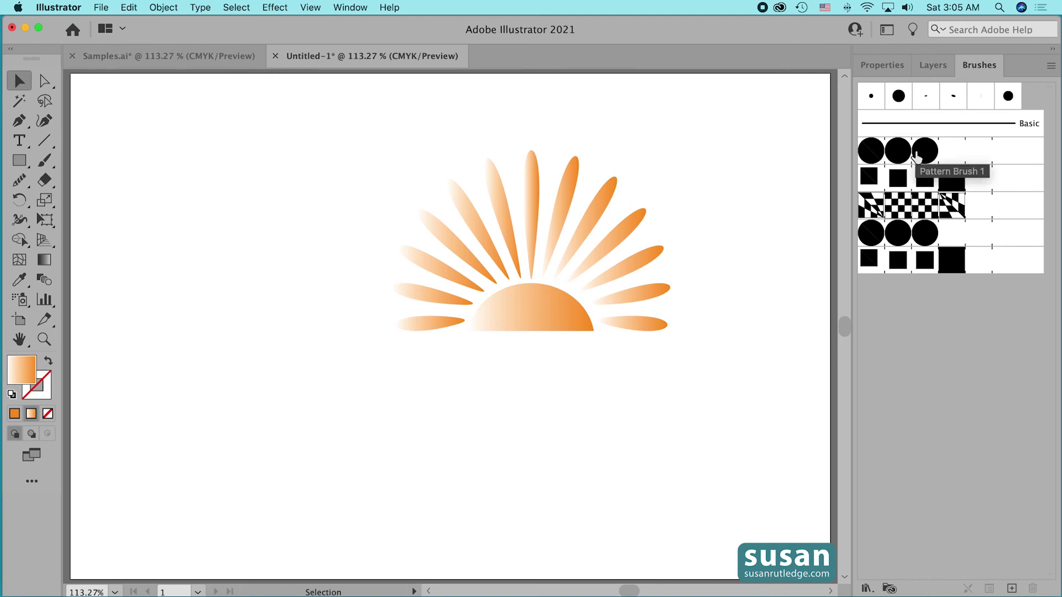
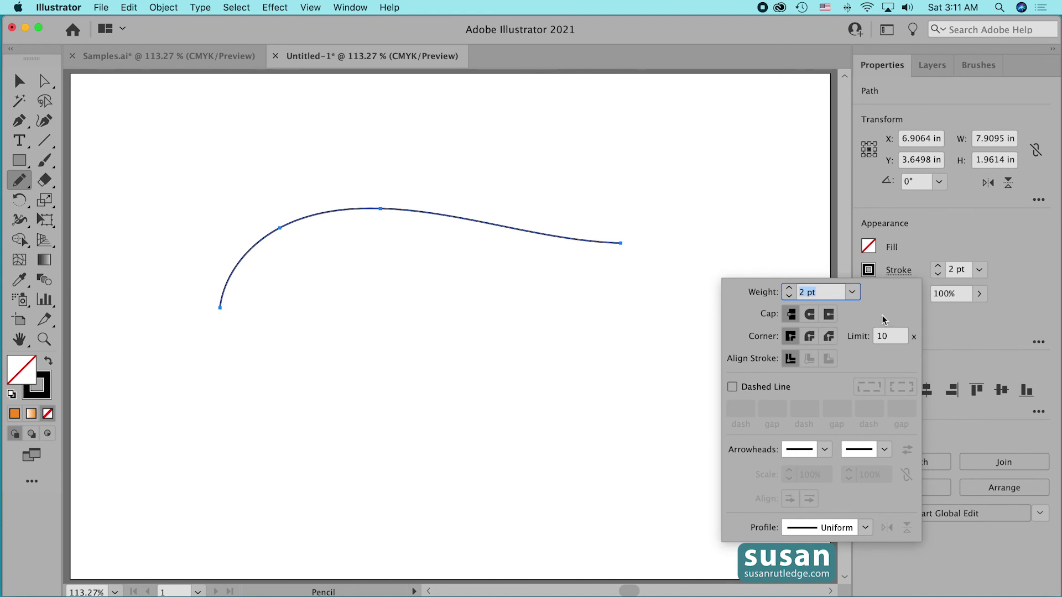
Step: Apply the Arrow 7 arrowhead to the end point of the curved 2 pt path and scale it to 500%
{"action": "left_click", "coordinate": [885, 453]}
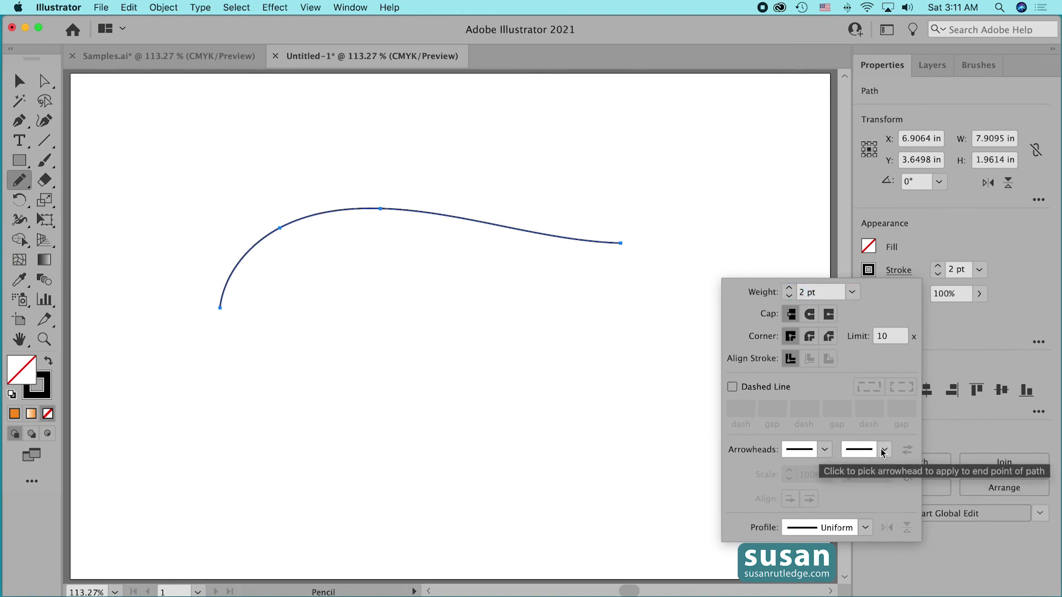
{"action": "left_click", "coordinate": [885, 451]}
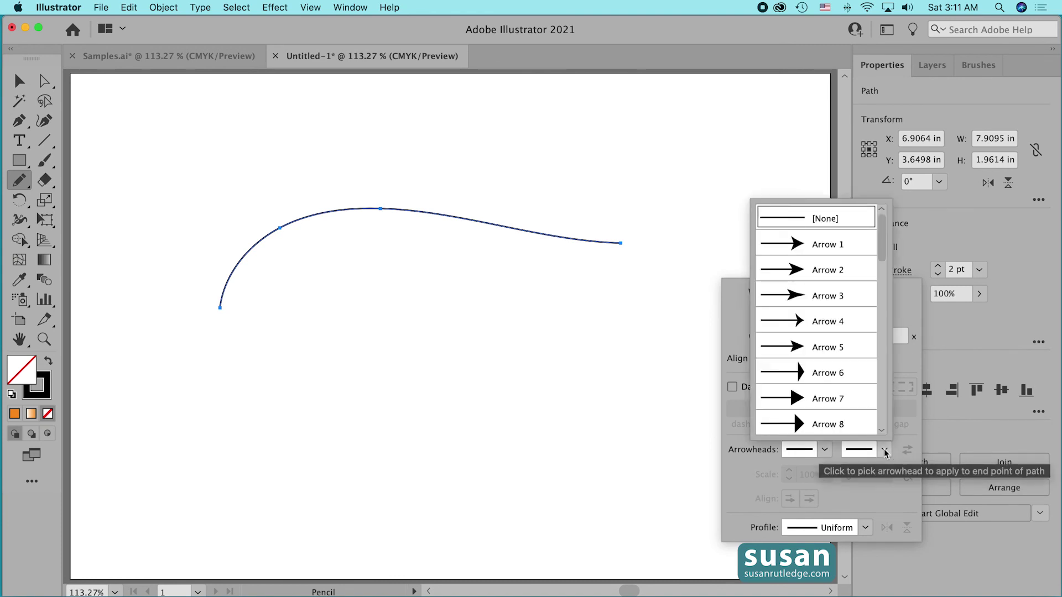
{"action": "left_click", "coordinate": [845, 402]}
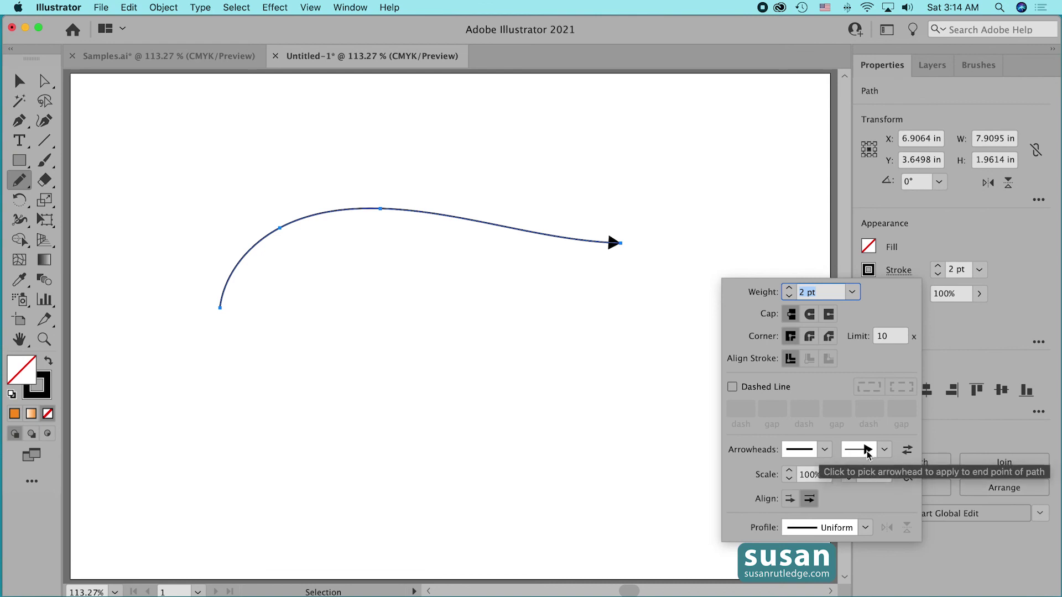
{"action": "left_click", "coordinate": [882, 474]}
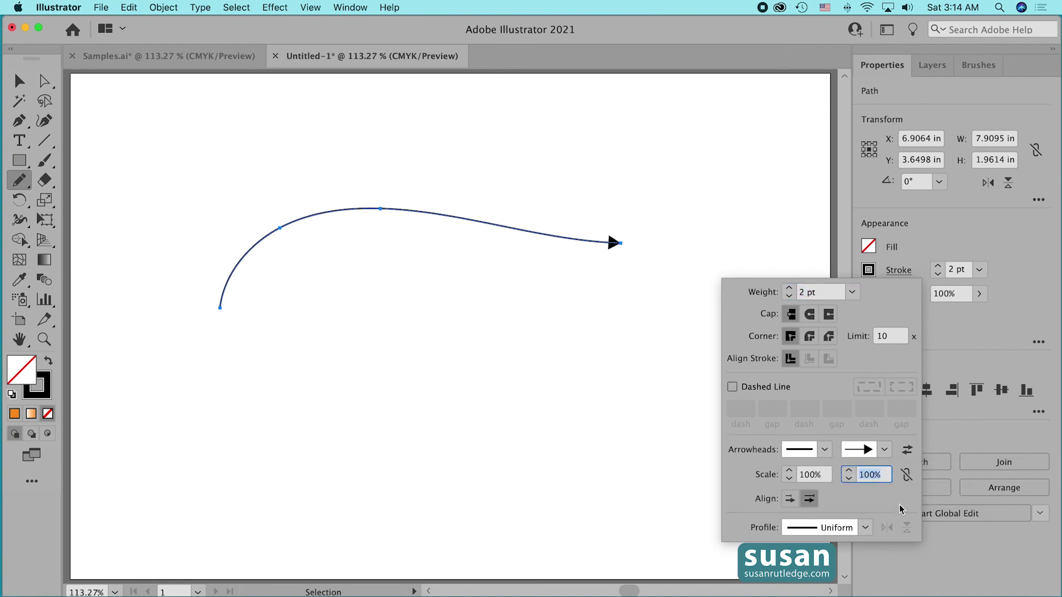
{"action": "type", "text": "500"}
{"action": "left_click", "coordinate": [698, 494]}
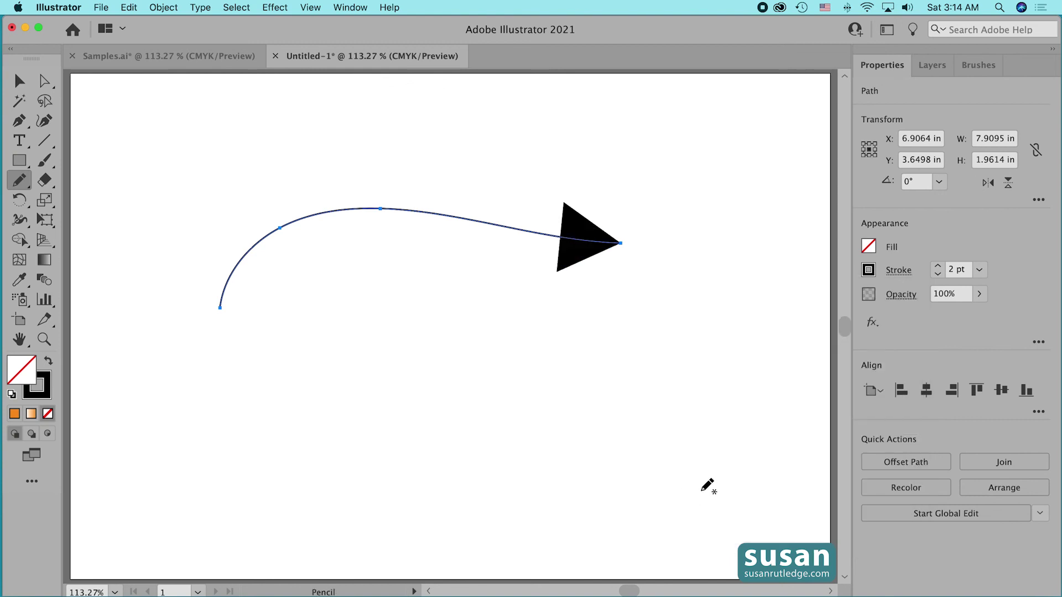
Step: Apply the last square pattern brush in the document's brush list to the curved arrow path
{"action": "left_click", "coordinate": [970, 69]}
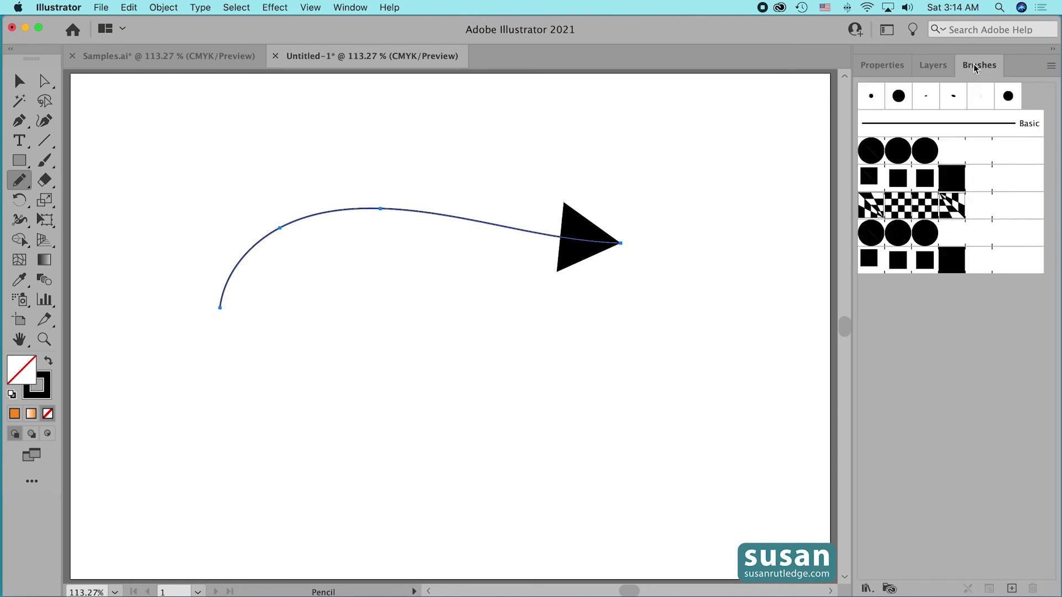
{"action": "left_click", "coordinate": [904, 270]}
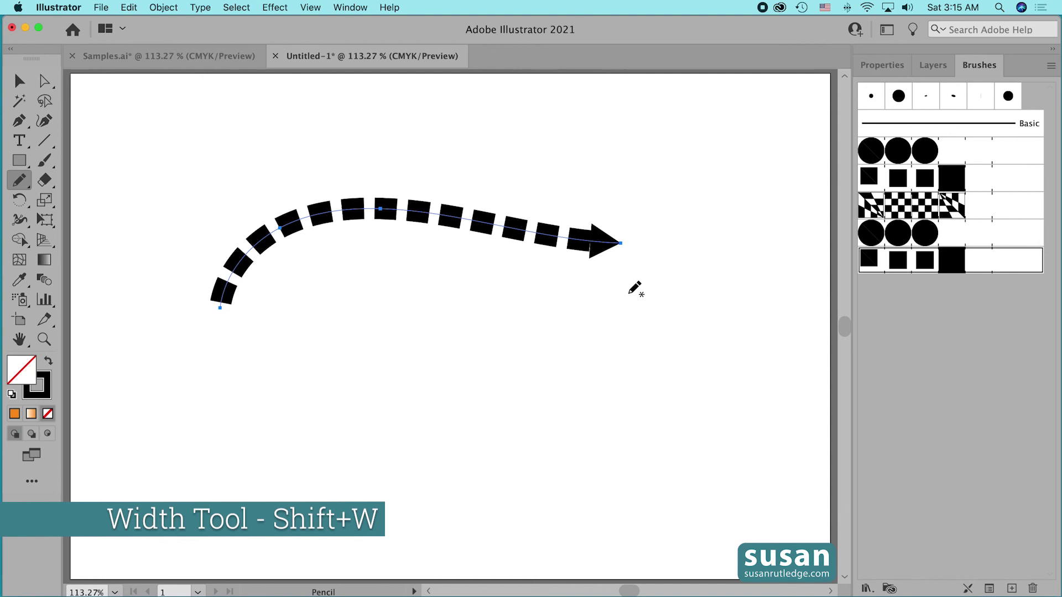
Step: Taper the dashed arrow with the Width tool, narrowing the stroke at the base of the arrowhead and widening it at the tail
{"action": "key", "text": "shift+w"}
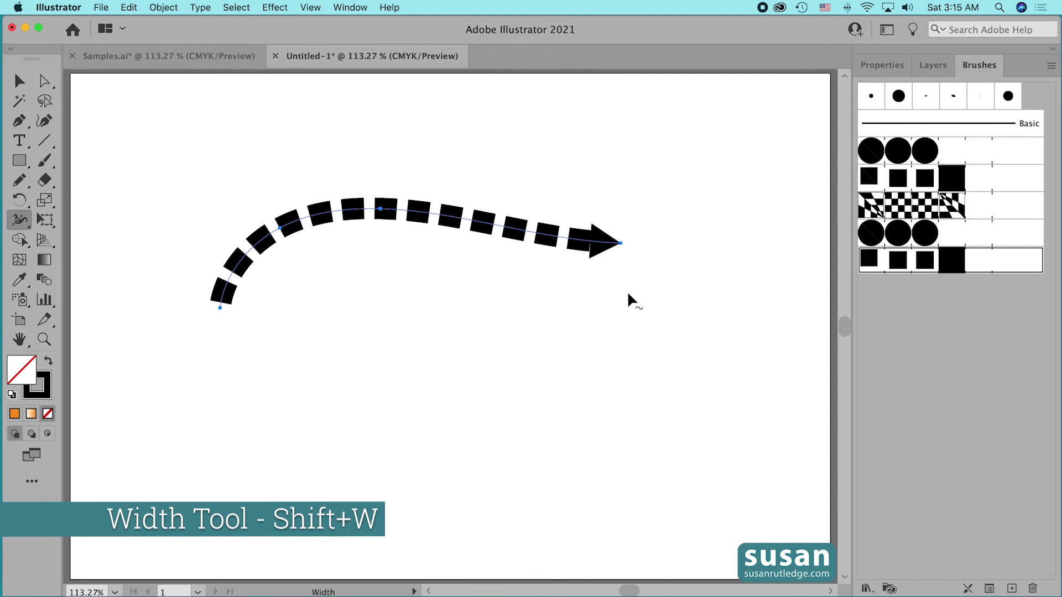
{"action": "mouse_move", "coordinate": [590, 242]}
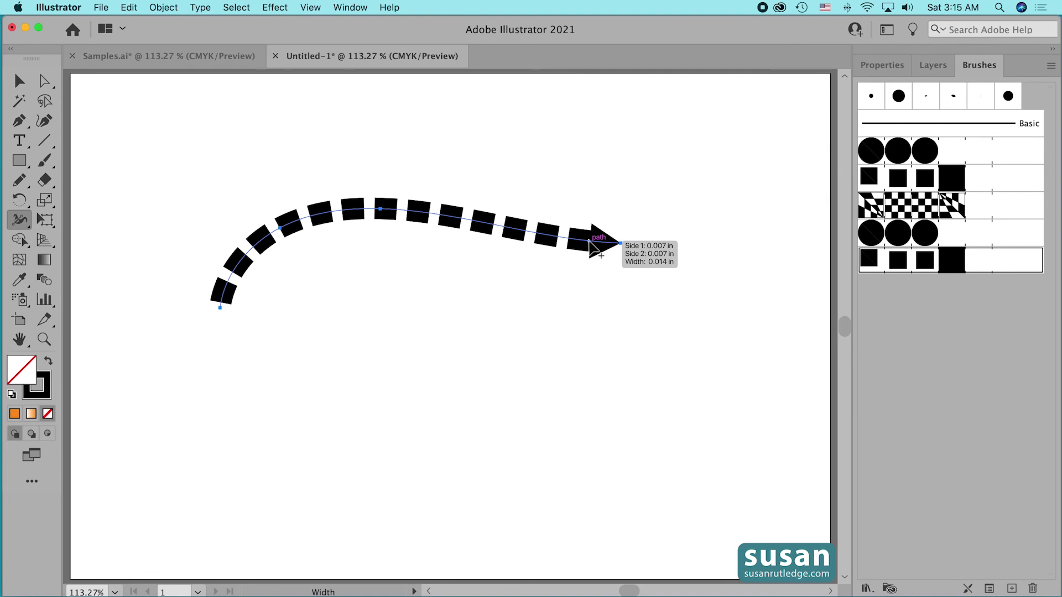
{"action": "left_click", "coordinate": [589, 241]}
{"action": "left_click_drag", "start_coordinate": [591, 246], "coordinate": [591, 245]}
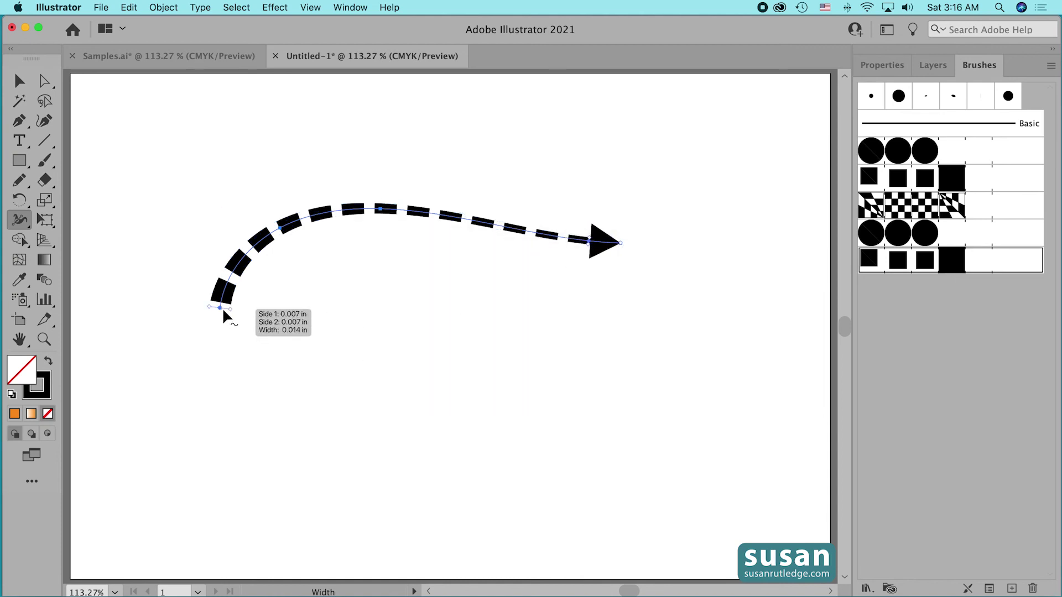
{"action": "left_click_drag", "start_coordinate": [220, 311], "coordinate": [237, 312]}
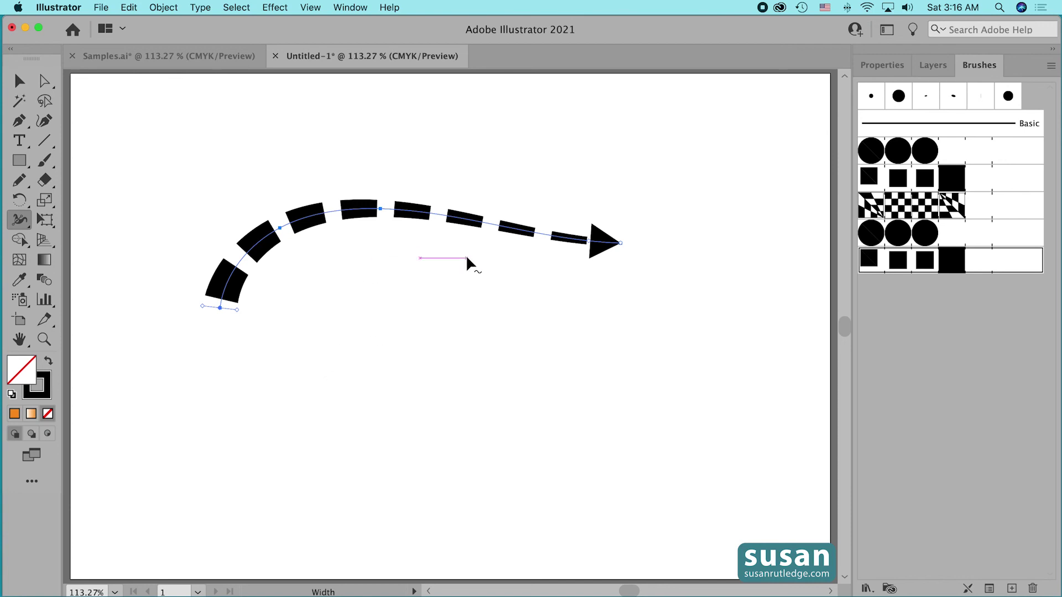
Step: Delete the dashed arrow and paint two tapered arrows with the Paintbrush: a large looping one and a shorter curved one at lower left
{"action": "left_click", "coordinate": [404, 241]}
{"action": "key", "text": "Delete"}
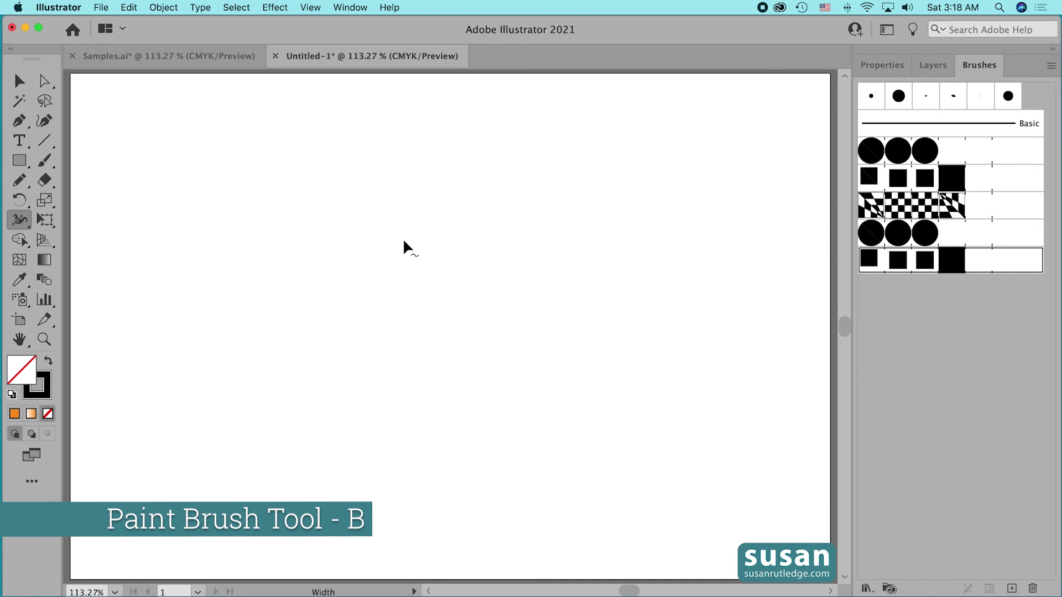
{"action": "key", "text": "b"}
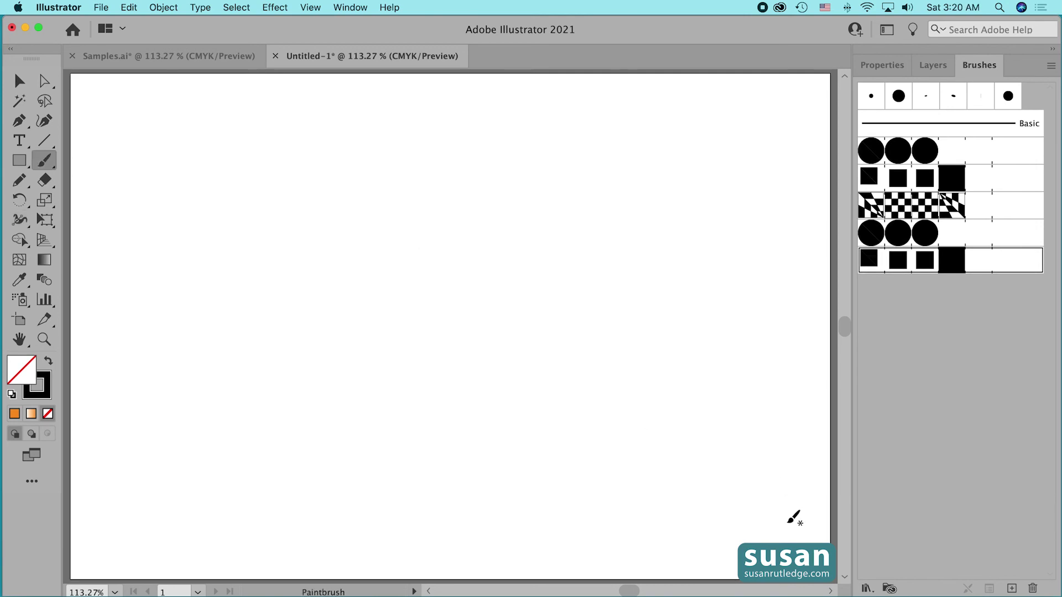
{"action": "mouse_move", "coordinate": [796, 539]}
{"action": "left_mouse_down"}
{"action": "mouse_move", "coordinate": [546, 250]}
{"action": "mouse_move", "coordinate": [683, 144]}
{"action": "mouse_move", "coordinate": [737, 234]}
{"action": "mouse_move", "coordinate": [585, 287]}
{"action": "mouse_move", "coordinate": [375, 187]}
{"action": "mouse_move", "coordinate": [213, 183]}
{"action": "left_mouse_up"}
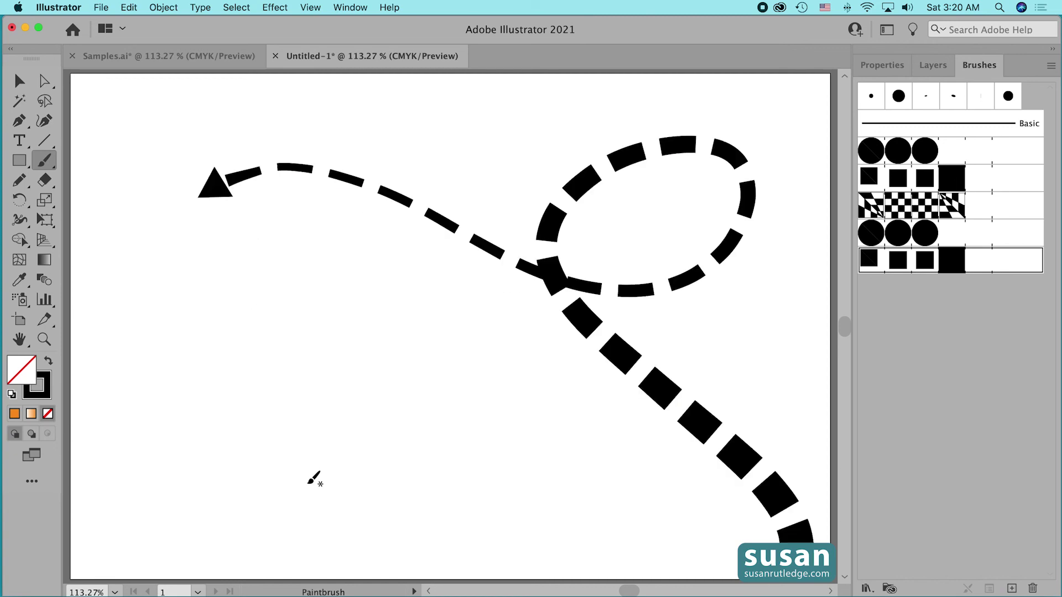
{"action": "mouse_move", "coordinate": [153, 528]}
{"action": "left_mouse_down"}
{"action": "mouse_move", "coordinate": [180, 408]}
{"action": "mouse_move", "coordinate": [288, 309]}
{"action": "mouse_move", "coordinate": [390, 270]}
{"action": "left_mouse_up"}
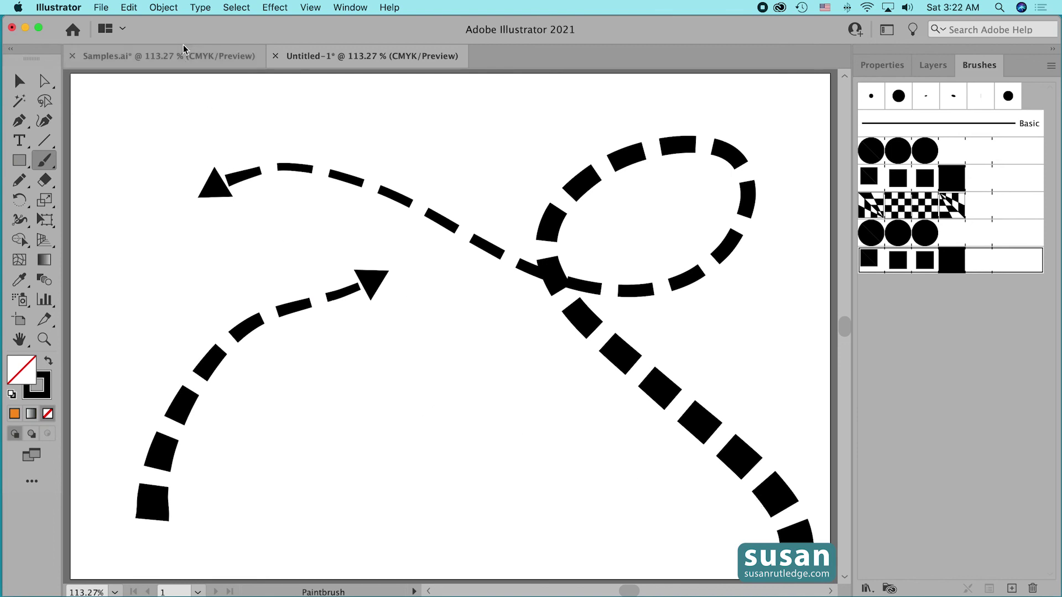
Step: Switch to the Samples.ai document to review the finished stroke and brush examples
{"action": "left_click", "coordinate": [185, 58]}
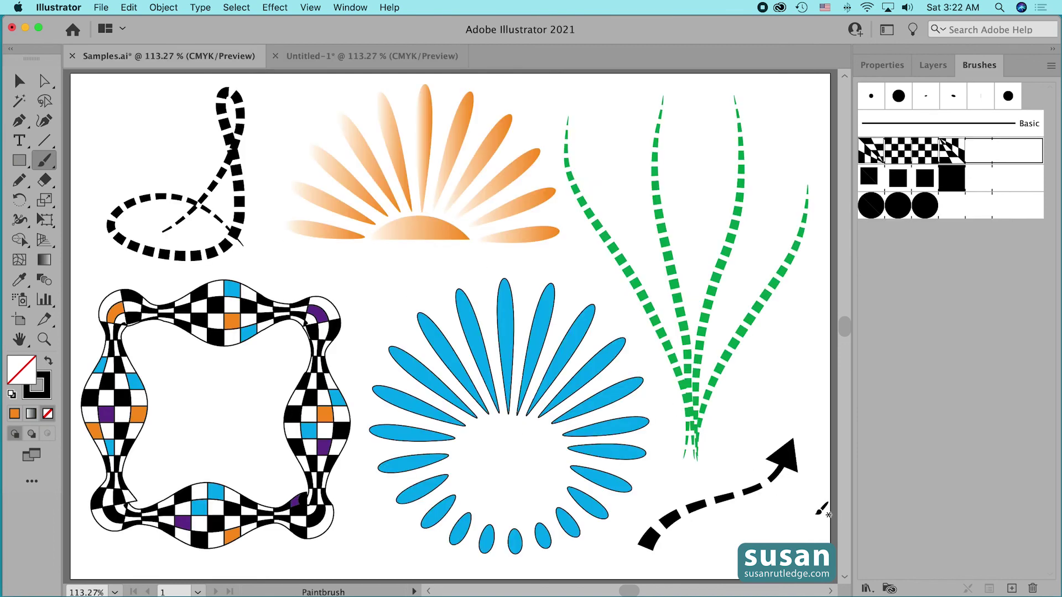